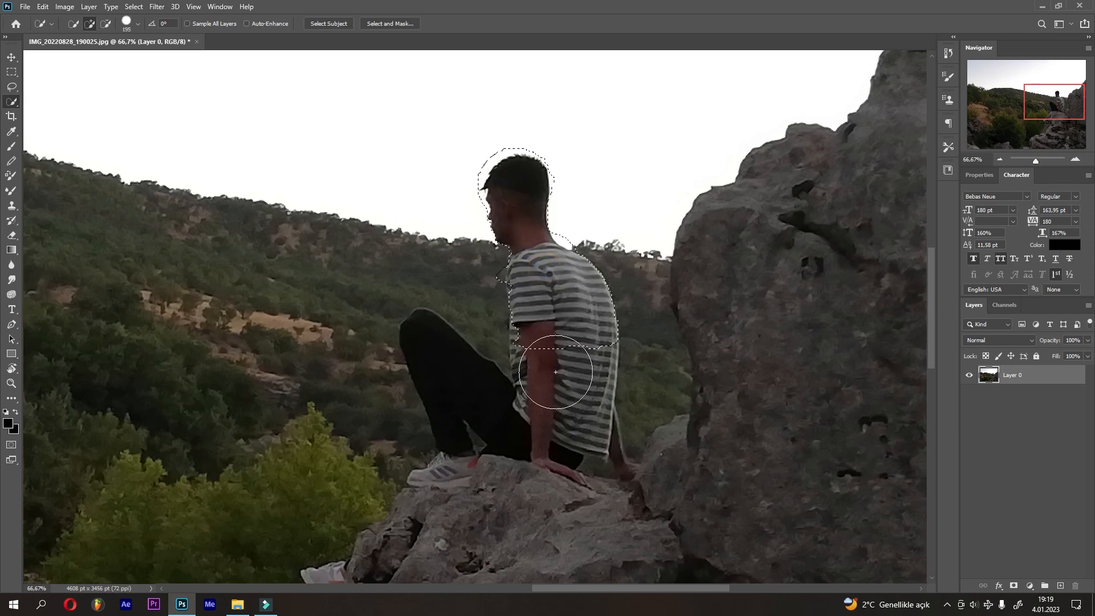
# Step: Extend the quick selection over the man's black trousers and the striped shoe resting on the rock
pyautogui.moveTo(543, 433)
pyautogui.mouseDown()
pyautogui.moveTo(510, 431)
pyautogui.moveTo(451, 373)
pyautogui.moveTo(444, 439)
pyautogui.moveTo(453, 436)
pyautogui.moveTo(433, 439)
pyautogui.moveTo(441, 472)
pyautogui.mouseUp()
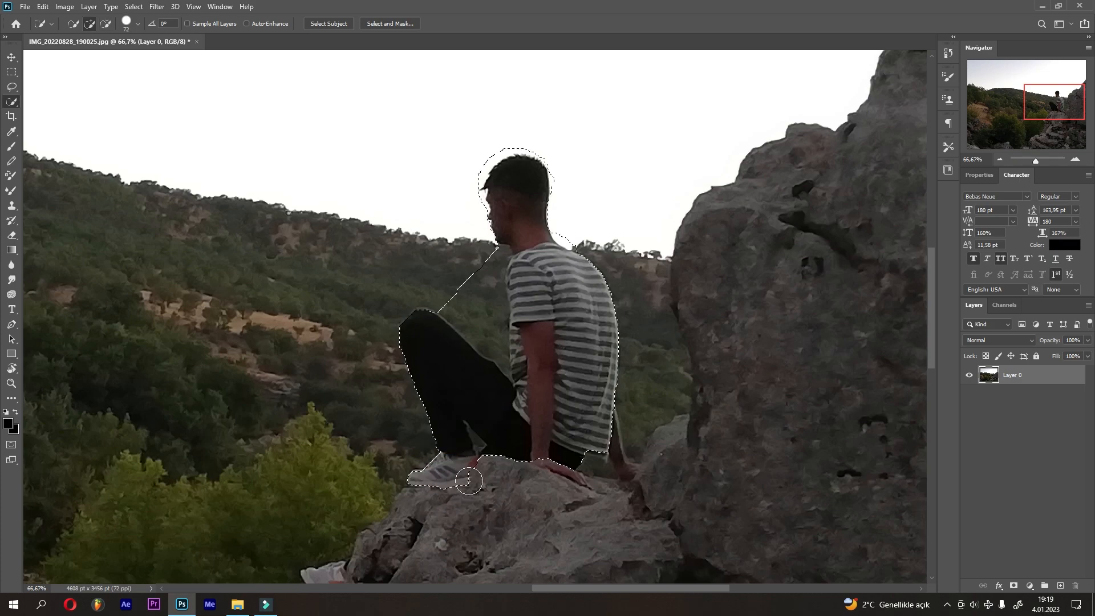
pyautogui.scroll(2, 422, 525)
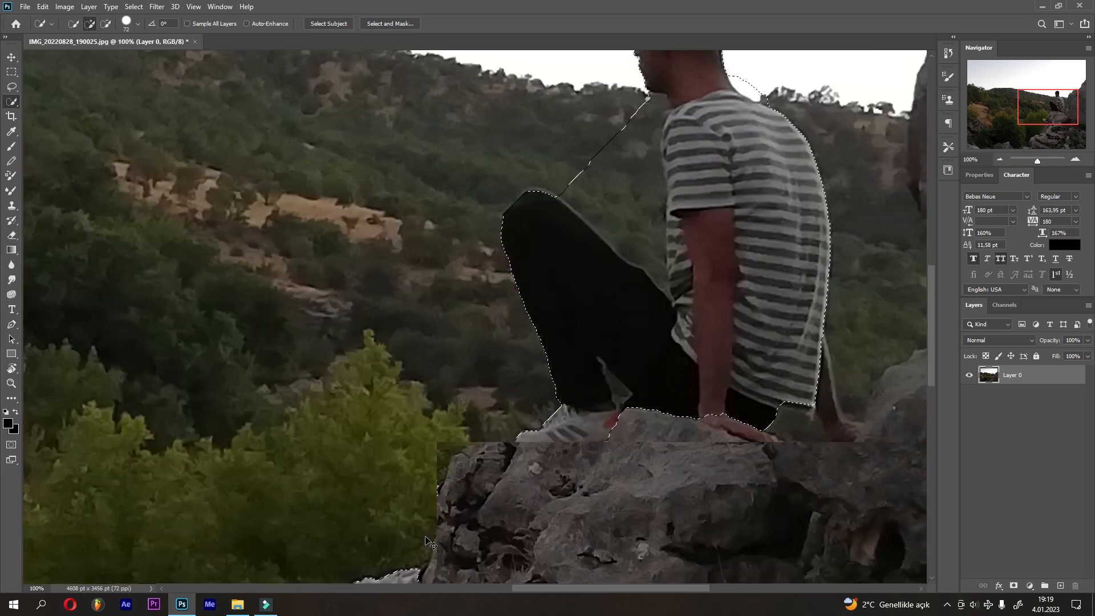
pyautogui.moveTo(423, 542); pyautogui.dragTo(594, 288)
pyautogui.scroll(2, 520, 440)
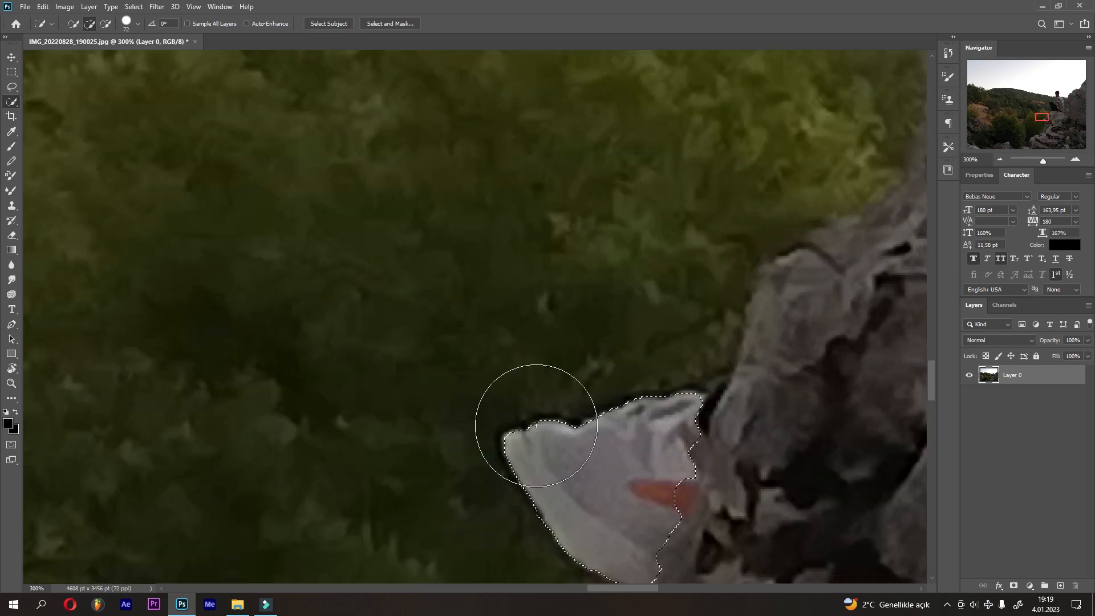
# Step: Add the second shoe at the rock's edge to the selection and refine its outline with a smaller brush
pyautogui.click(531, 447)
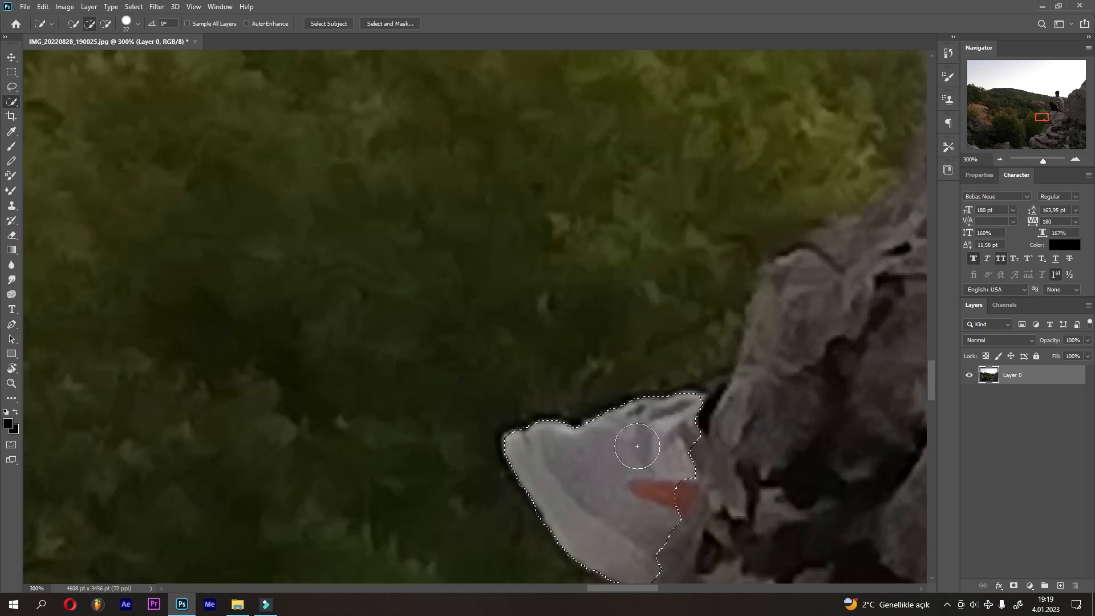
pyautogui.moveTo(672, 441); pyautogui.dragTo(652, 531)
pyautogui.moveTo(630, 466); pyautogui.dragTo(609, 395)
pyautogui.moveTo(630, 502); pyautogui.dragTo(651, 498)
pyautogui.moveTo(682, 345); pyautogui.dragTo(626, 378)
pyautogui.keyDown('alt'); pyautogui.rightClick(627, 377); pyautogui.keyUp('alt')
pyautogui.click(627, 368)
pyautogui.click(643, 359)
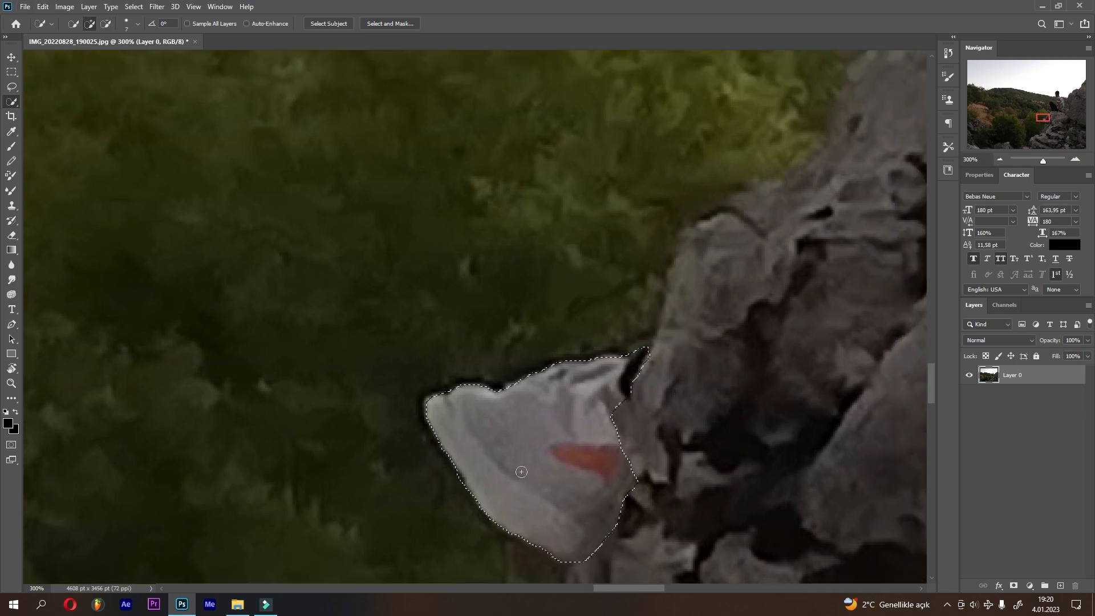
# Step: Subtract the narrow background gap between the lower leg and thigh from the selection
pyautogui.moveTo(596, 406); pyautogui.dragTo(274, 542)
pyautogui.moveTo(563, 243); pyautogui.dragTo(309, 457)
pyautogui.moveTo(419, 324); pyautogui.dragTo(298, 464)
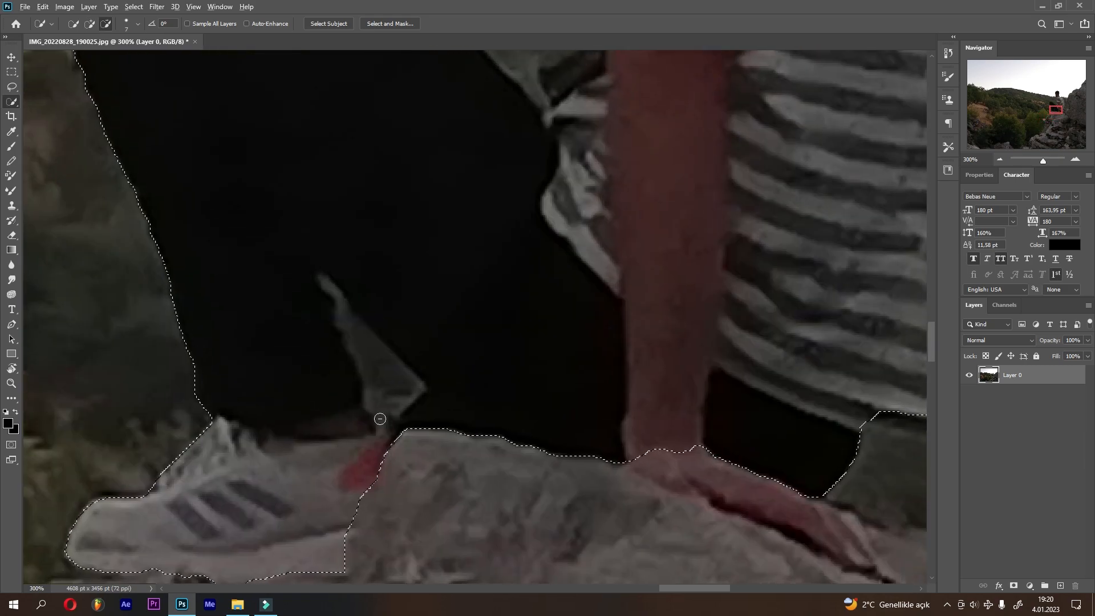
pyautogui.keyDown('alt'); pyautogui.click(372, 344); pyautogui.keyUp('alt')
pyautogui.keyDown('alt'); pyautogui.click(365, 334); pyautogui.keyUp('alt')
pyautogui.scroll(1, 391, 368)
pyautogui.click(342, 306)
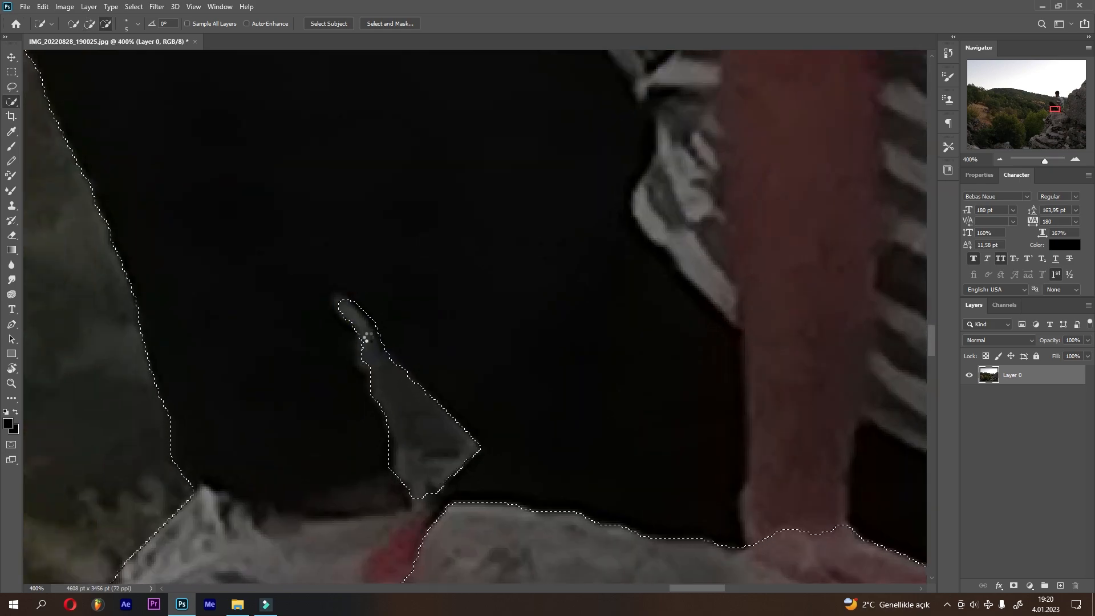
# Step: Add the front hand and rear arm to the selection and subtract the background patch below the shirt's hem
pyautogui.hscroll(10, 403, 379)
pyautogui.scroll(-3, 403, 379)
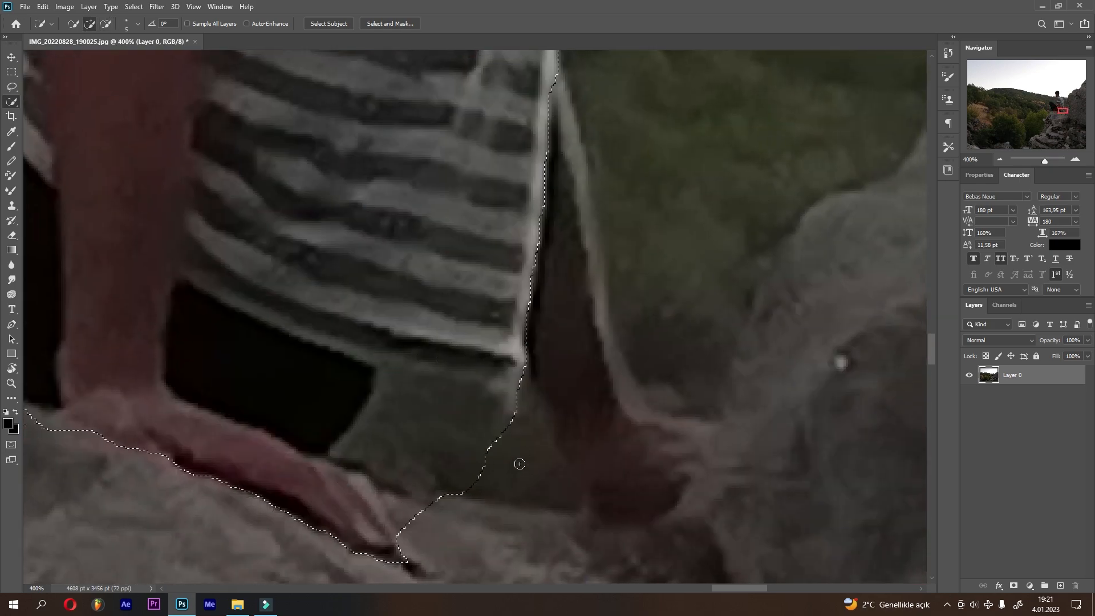
pyautogui.moveTo(520, 464)
pyautogui.mouseDown()
pyautogui.moveTo(386, 399)
pyautogui.moveTo(240, 407)
pyautogui.mouseUp()
pyautogui.hscroll(4, 393, 399)
pyautogui.scroll(-1, 392, 398)
pyautogui.click(356, 360)
pyautogui.moveTo(242, 335); pyautogui.dragTo(291, 399)
pyautogui.keyDown('alt'); pyautogui.click(132, 363); pyautogui.keyUp('alt')
pyautogui.moveTo(303, 457)
pyautogui.mouseDown()
pyautogui.moveTo(193, 459)
pyautogui.moveTo(283, 404)
pyautogui.mouseUp()
# Step: Refine the selection along the back of the shirt, the shoulder and the neck, excluding the background
pyautogui.scroll(2, 283, 403)
pyautogui.hscroll(-5, 302, 443)
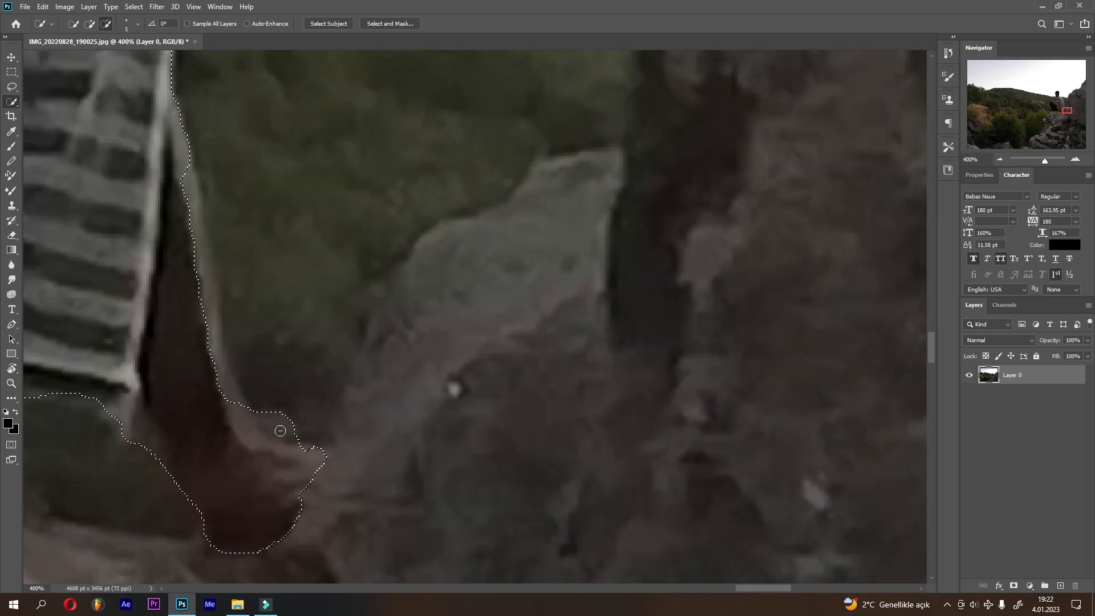
pyautogui.scroll(-5, 460, 421)
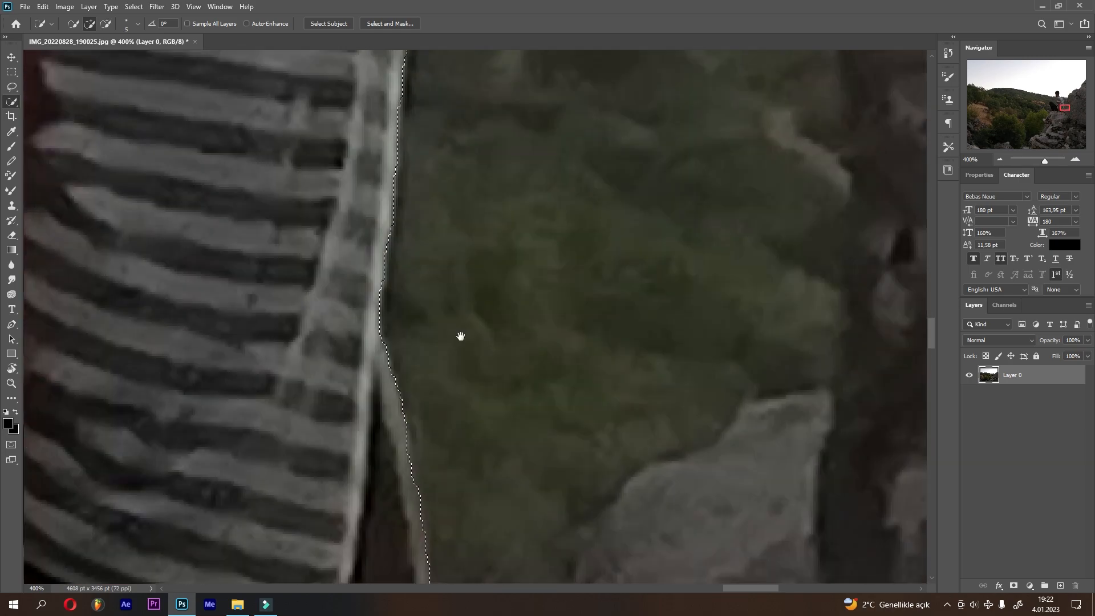
pyautogui.scroll(5, 440, 293)
pyautogui.moveTo(500, 402)
pyautogui.mouseDown()
pyautogui.moveTo(416, 352)
pyautogui.moveTo(439, 362)
pyautogui.moveTo(402, 309)
pyautogui.moveTo(466, 387)
pyautogui.mouseUp()
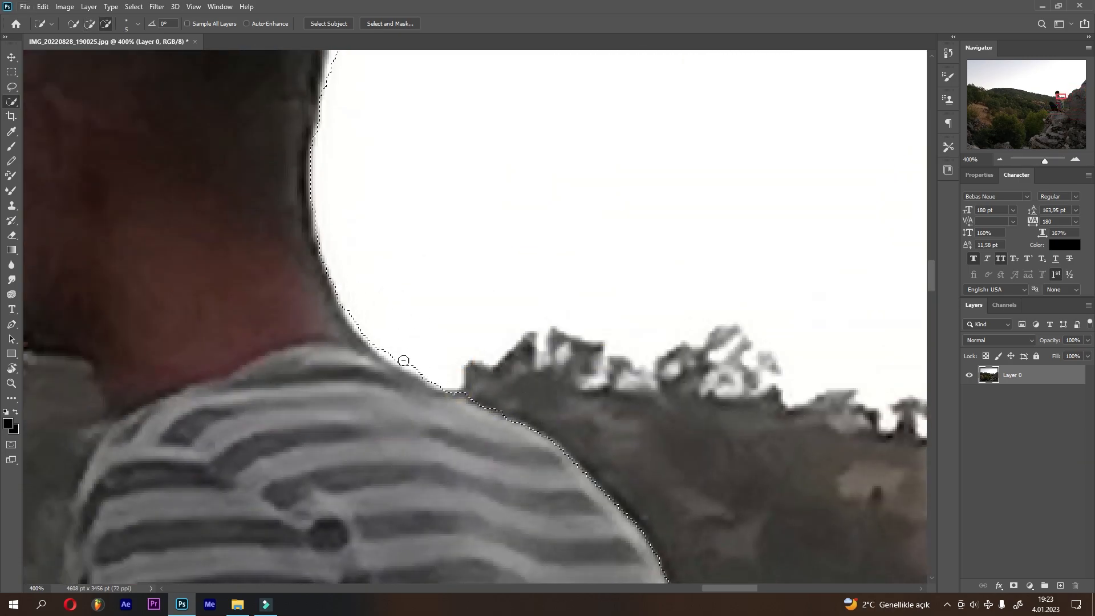
pyautogui.scroll(5, 388, 382)
pyautogui.moveTo(362, 362); pyautogui.dragTo(435, 483)
pyautogui.moveTo(431, 460)
pyautogui.mouseDown()
pyautogui.moveTo(403, 334)
pyautogui.moveTo(328, 277)
pyautogui.mouseUp()
pyautogui.moveTo(331, 420); pyautogui.dragTo(444, 452)
# Step: Tighten the selection around the hair and face by subtracting the surrounding sky
pyautogui.moveTo(228, 399)
pyautogui.mouseDown()
pyautogui.moveTo(477, 363)
pyautogui.moveTo(363, 318)
pyautogui.mouseUp()
pyautogui.keyDown('alt'); pyautogui.rightClick(518, 275); pyautogui.keyUp('alt')
pyautogui.moveTo(519, 275); pyautogui.dragTo(477, 262)
pyautogui.moveTo(134, 366); pyautogui.dragTo(255, 284)
pyautogui.keyDown('alt'); pyautogui.rightClick(480, 375); pyautogui.keyUp('alt')
pyautogui.moveTo(391, 335)
pyautogui.mouseDown()
pyautogui.moveTo(367, 331)
pyautogui.moveTo(279, 374)
pyautogui.mouseUp()
pyautogui.moveTo(234, 447); pyautogui.dragTo(377, 384)
pyautogui.moveTo(275, 367)
pyautogui.mouseDown()
pyautogui.moveTo(248, 416)
pyautogui.moveTo(242, 508)
pyautogui.mouseUp()
pyautogui.moveTo(352, 573); pyautogui.dragTo(397, 397)
pyautogui.keyDown('alt'); pyautogui.rightClick(421, 414); pyautogui.keyUp('alt')
pyautogui.moveTo(423, 549)
pyautogui.mouseDown()
pyautogui.moveTo(420, 404)
pyautogui.moveTo(472, 379)
pyautogui.moveTo(462, 387)
pyautogui.moveTo(487, 335)
pyautogui.mouseUp()
# Step: Subtract the background area between the man's chest and raised thigh from the selection
pyautogui.scroll(-2, 420, 414)
pyautogui.keyDown('alt'); pyautogui.rightClick(375, 328); pyautogui.keyUp('alt')
pyautogui.moveTo(375, 328)
pyautogui.mouseDown()
pyautogui.moveTo(376, 462)
pyautogui.moveTo(419, 479)
pyautogui.mouseUp()
pyautogui.moveTo(528, 459); pyautogui.dragTo(510, 330)
pyautogui.moveTo(398, 365); pyautogui.dragTo(430, 523)
pyautogui.moveTo(517, 371)
pyautogui.mouseDown()
pyautogui.moveTo(493, 248)
pyautogui.moveTo(479, 365)
pyautogui.mouseUp()
pyautogui.keyDown('alt'); pyautogui.rightClick(386, 290); pyautogui.keyUp('alt')
pyautogui.moveTo(411, 467)
pyautogui.mouseDown()
pyautogui.moveTo(386, 291)
pyautogui.moveTo(398, 536)
pyautogui.mouseUp()
pyautogui.moveTo(499, 494); pyautogui.dragTo(472, 365)
pyautogui.moveTo(448, 419); pyautogui.dragTo(446, 292)
pyautogui.moveTo(509, 467); pyautogui.dragTo(499, 287)
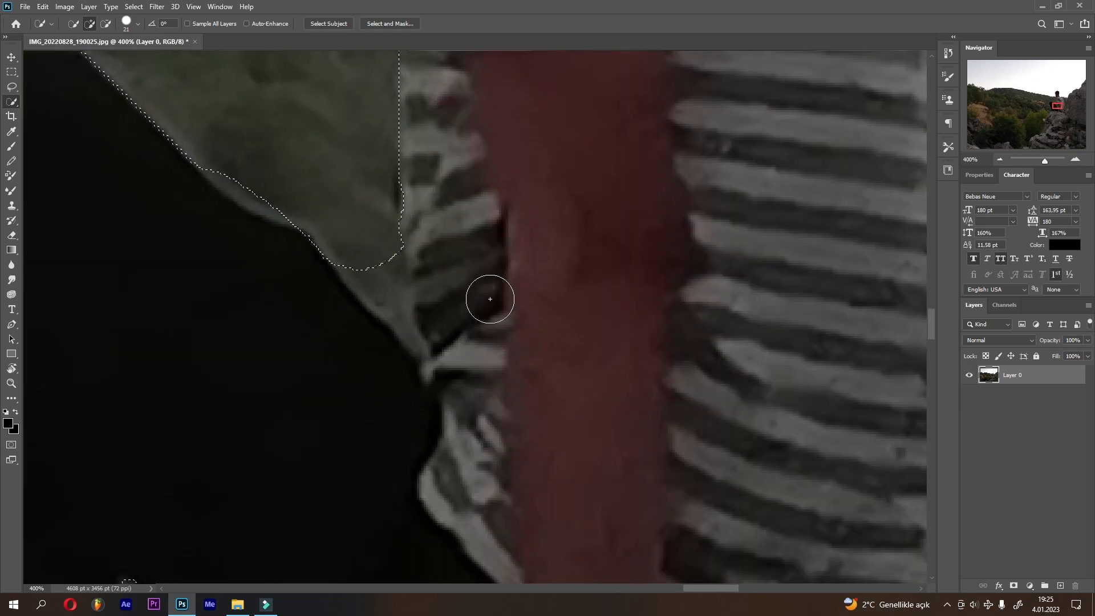
# Step: Refine the lower end of the subtracted gap where the shirt meets the thigh, using a smaller selection brush
pyautogui.moveTo(427, 344); pyautogui.dragTo(467, 402)
pyautogui.keyDown('alt'); pyautogui.rightClick(386, 320); pyautogui.keyUp('alt')
pyautogui.moveTo(386, 320)
pyautogui.mouseDown()
pyautogui.moveTo(456, 406)
pyautogui.moveTo(446, 197)
pyautogui.mouseUp()
pyautogui.moveTo(460, 320); pyautogui.dragTo(619, 428)
pyautogui.moveTo(479, 378); pyautogui.dragTo(503, 431)
pyautogui.moveTo(431, 113); pyautogui.dragTo(569, 252)
pyautogui.moveTo(531, 364); pyautogui.dragTo(580, 315)
pyautogui.moveTo(435, 440)
pyautogui.mouseDown()
pyautogui.moveTo(582, 430)
pyautogui.moveTo(471, 114)
pyautogui.mouseUp()
pyautogui.moveTo(536, 385); pyautogui.dragTo(523, 289)
# Step: Copy the selected man to a new layer and hide the original photo layer
pyautogui.hotkey('ctrl', '0')
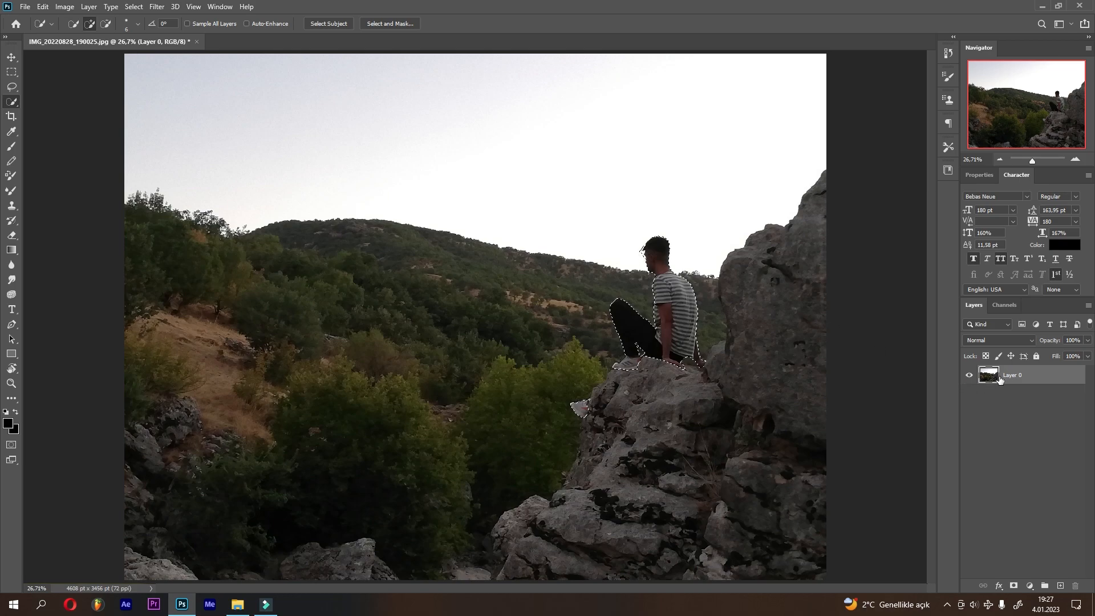
pyautogui.hotkey('ctrl', 'j')
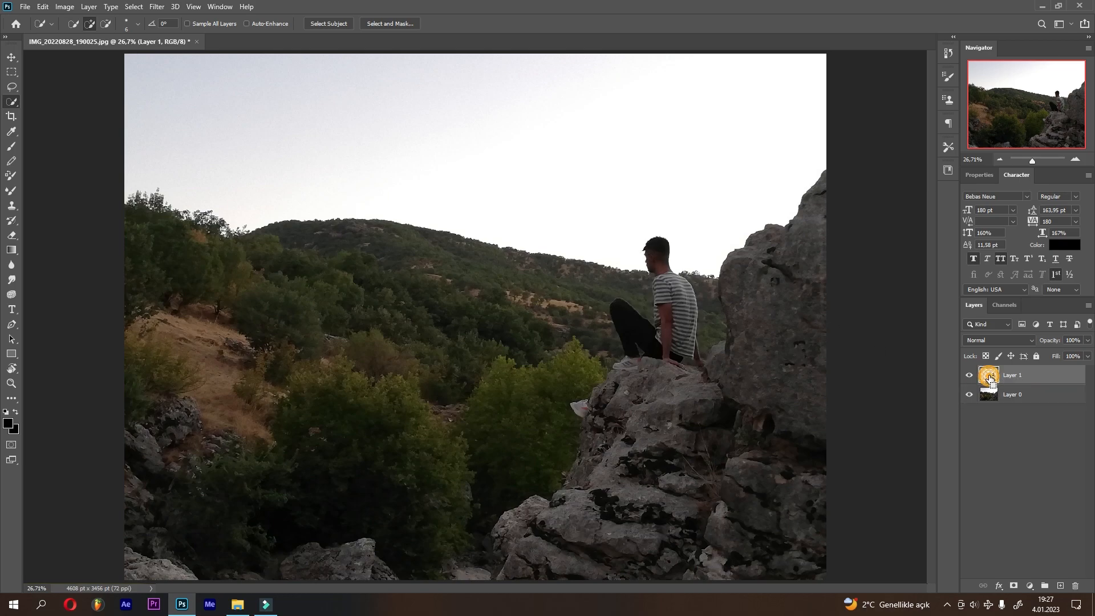
pyautogui.click(969, 394)
pyautogui.click(1021, 418)
pyautogui.click(998, 379)
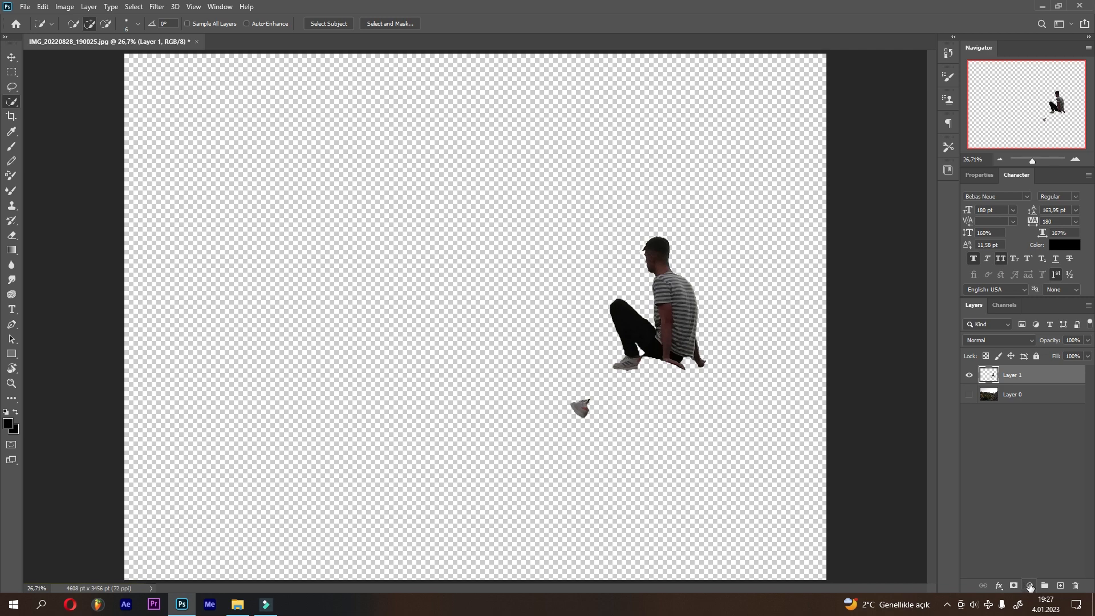
# Step: Add a yellow (ffe400) Solid Color fill layer and place the cutout layer above it
pyautogui.click(1030, 587)
pyautogui.click(1031, 384)
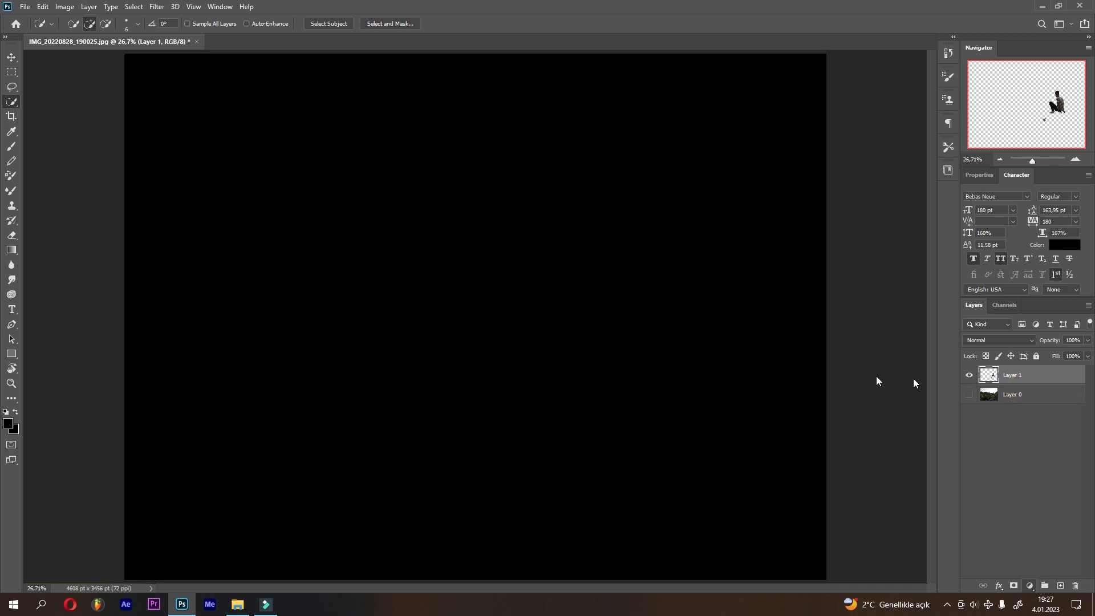
pyautogui.click(729, 495)
pyautogui.moveTo(703, 389); pyautogui.dragTo(716, 368)
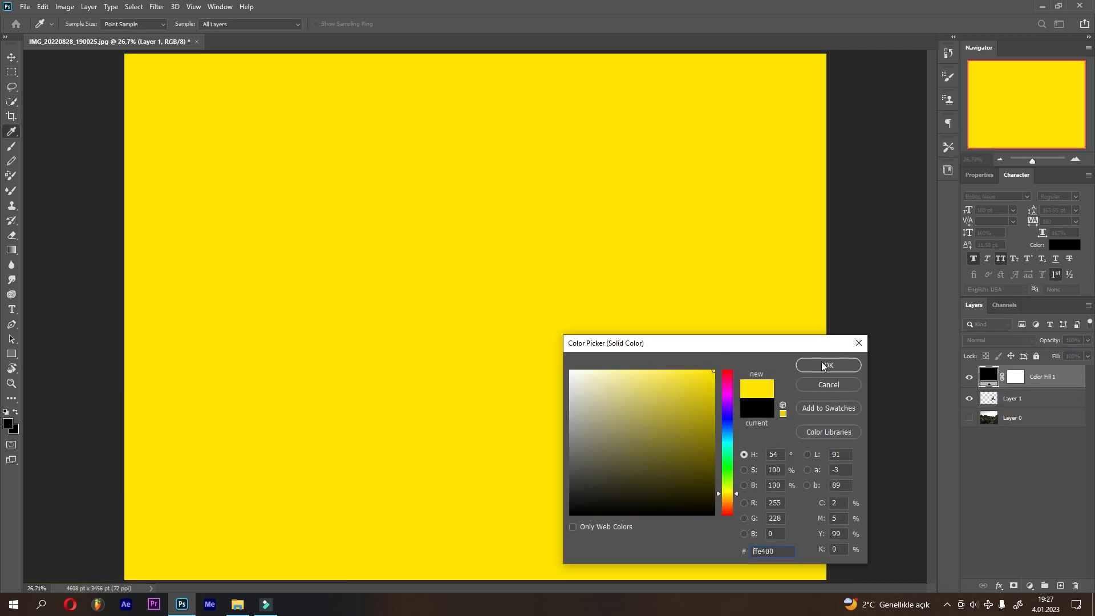
pyautogui.click(817, 363)
pyautogui.moveTo(993, 397); pyautogui.dragTo(995, 380)
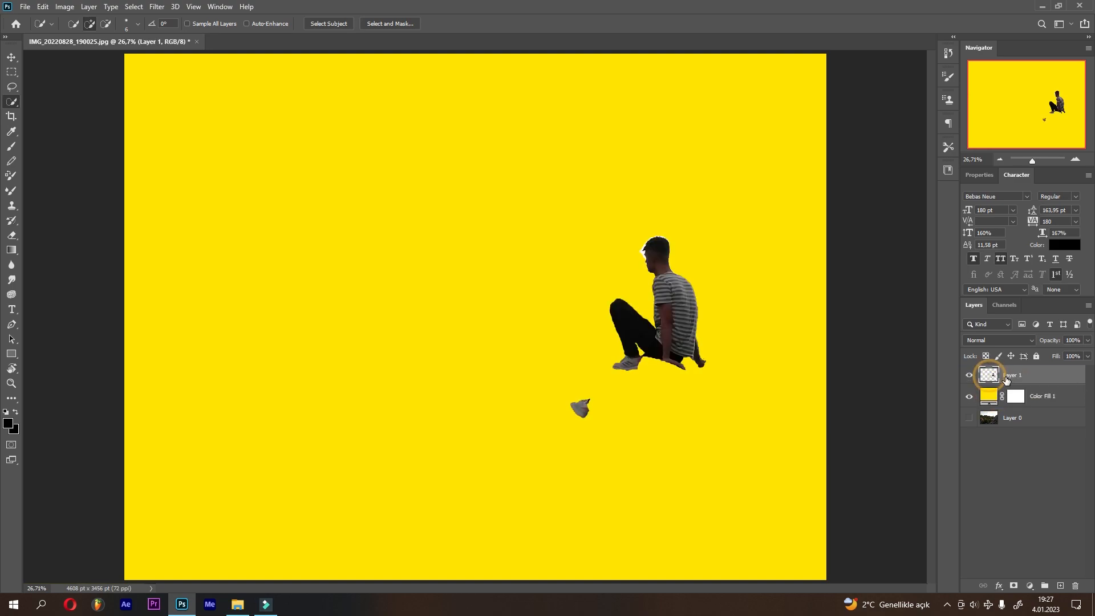
# Step: Examine the cutout's edges around the legs, shoe and hand against the yellow background
pyautogui.hotkey('ctrl', '+')
pyautogui.hotkey('ctrl', '+')
pyautogui.hotkey('ctrl', '+')
pyautogui.hotkey('ctrl', '+')
pyautogui.hotkey('ctrl', '+')
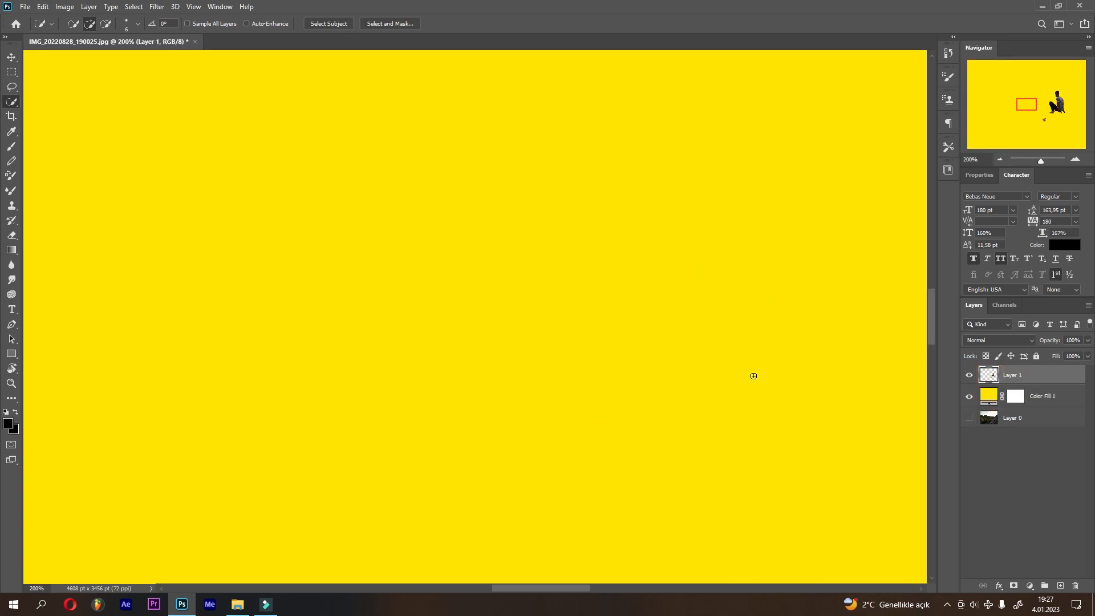
pyautogui.moveTo(719, 298); pyautogui.dragTo(459, 320)
pyautogui.moveTo(789, 242); pyautogui.dragTo(391, 151)
pyautogui.moveTo(681, 491)
pyautogui.mouseDown()
pyautogui.moveTo(672, 296)
pyautogui.moveTo(559, 310)
pyautogui.mouseUp()
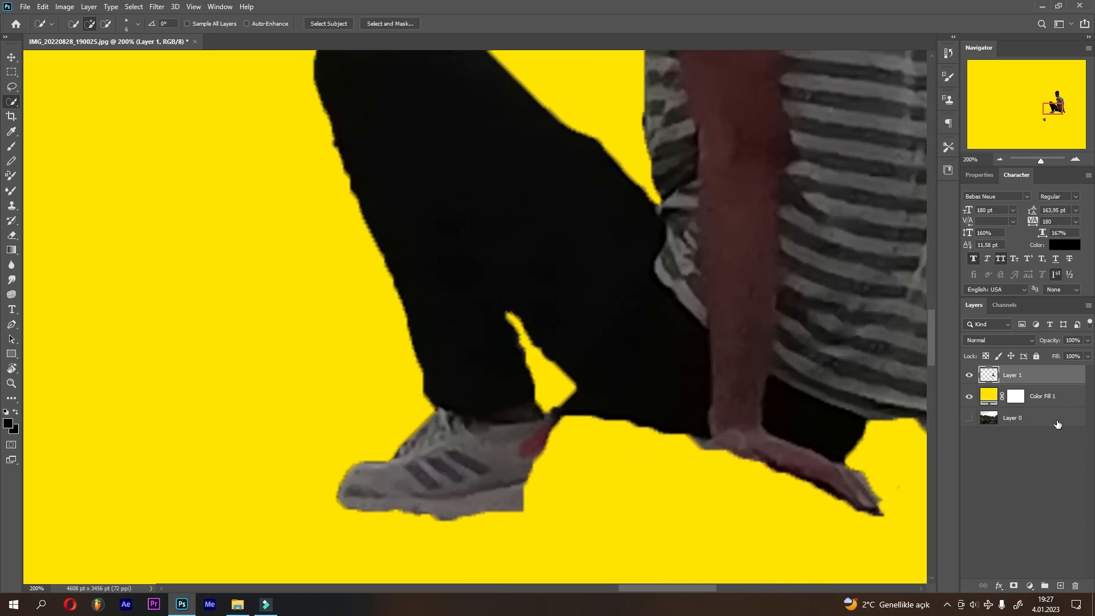
# Step: Move the hidden Layer 0 to the top of the layer stack and add a layer mask to Layer 1
pyautogui.moveTo(988, 418); pyautogui.dragTo(976, 378)
pyautogui.click(971, 377)
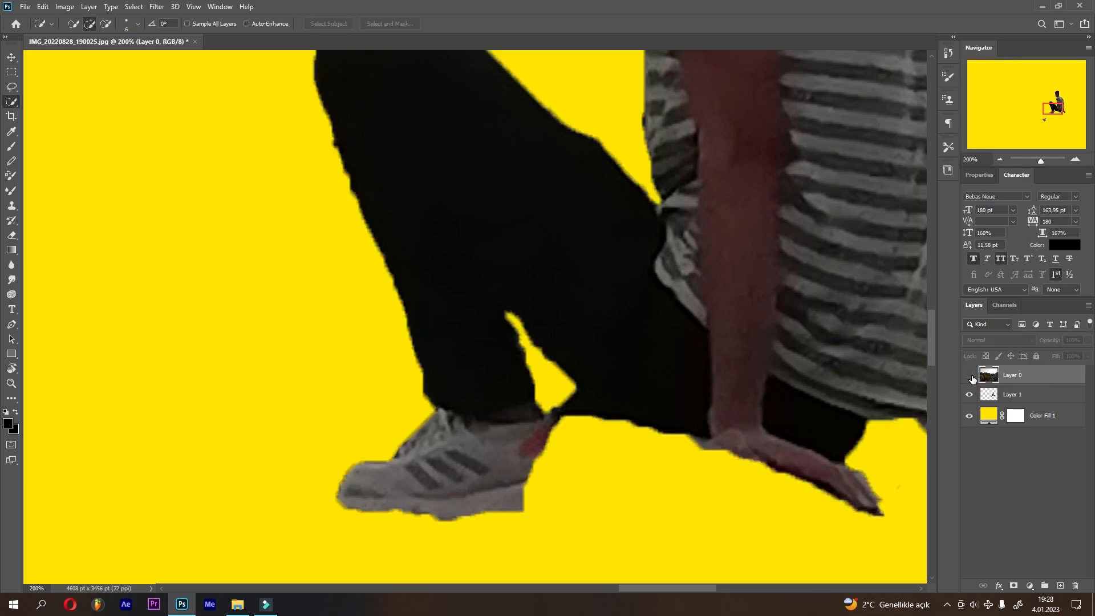
pyautogui.click(1006, 394)
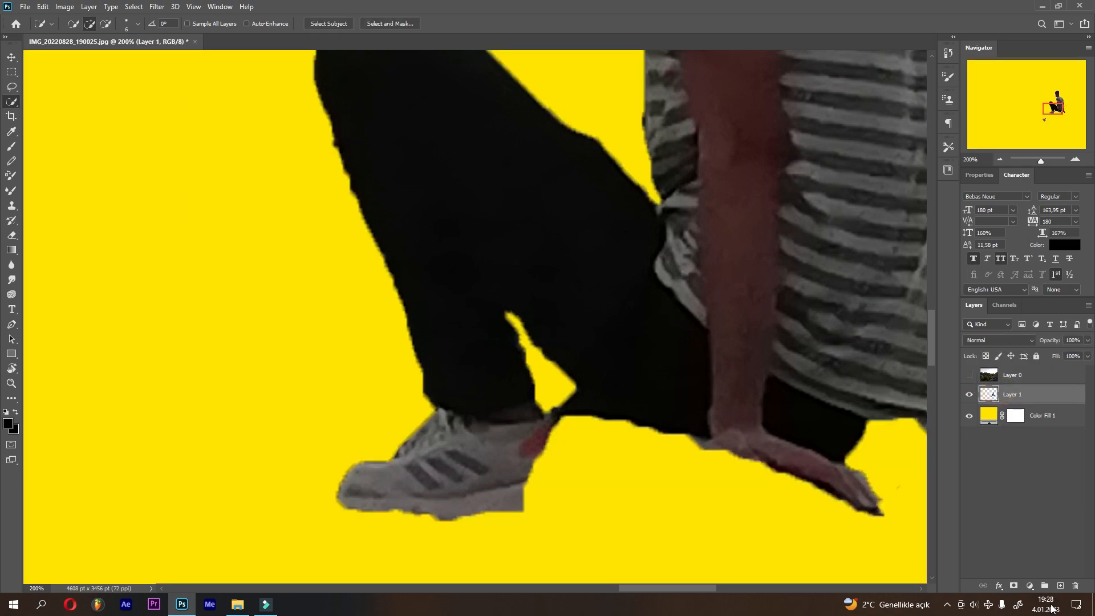
pyautogui.click(1014, 586)
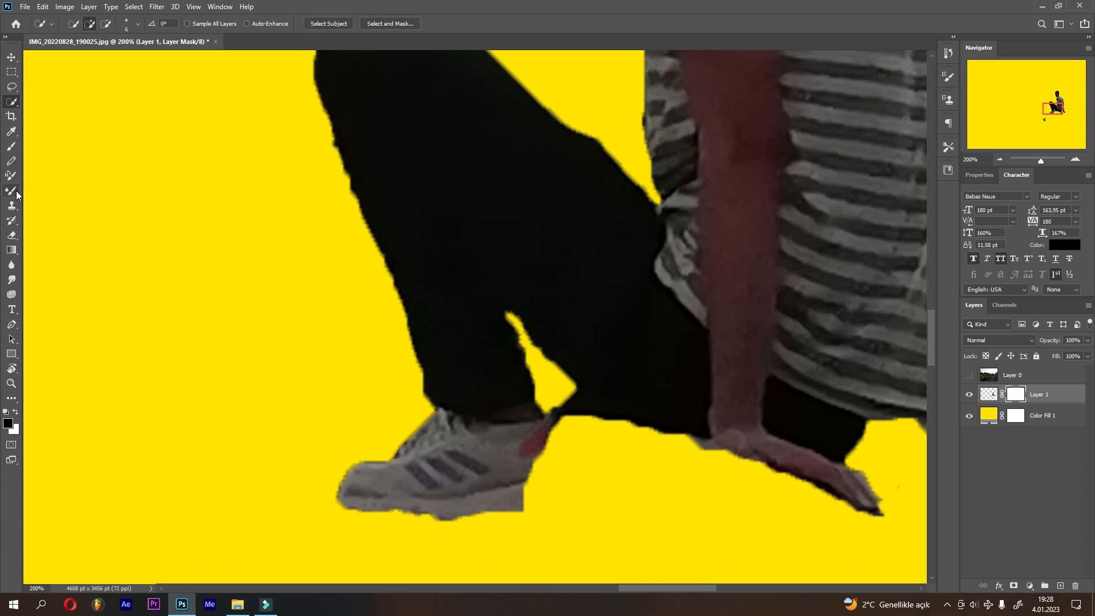
# Step: Mask out the thin dark strip across the gap between ankle and thigh with a 16 px black brush
pyautogui.click(10, 147)
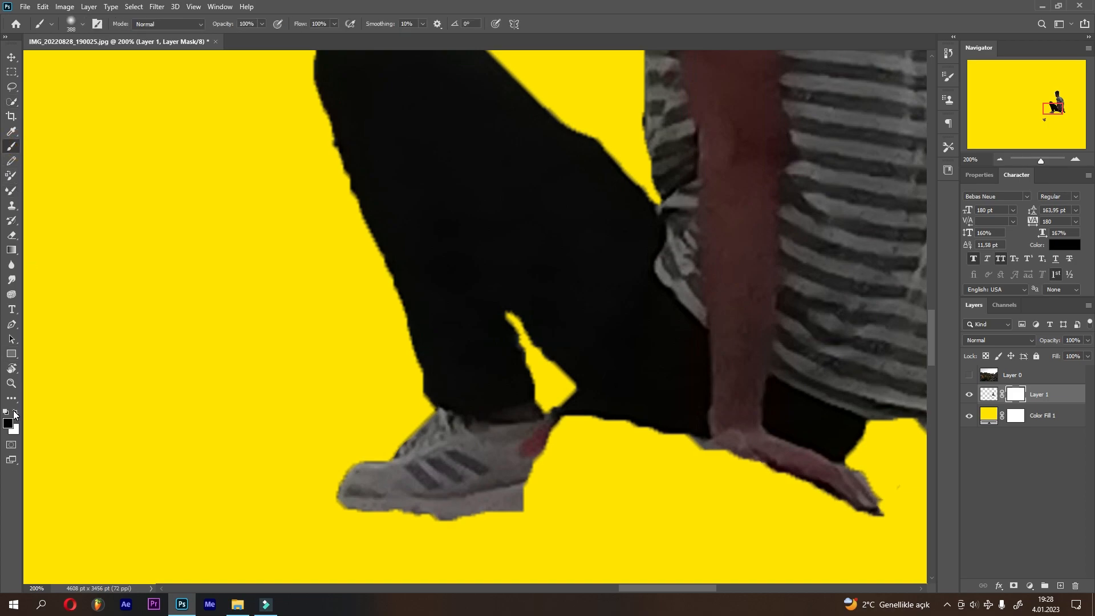
pyautogui.click(506, 365)
pyautogui.hotkey('ctrl', 'z')
pyautogui.moveTo(566, 431)
pyautogui.mouseDown()
pyautogui.moveTo(457, 361)
pyautogui.moveTo(381, 365)
pyautogui.mouseUp()
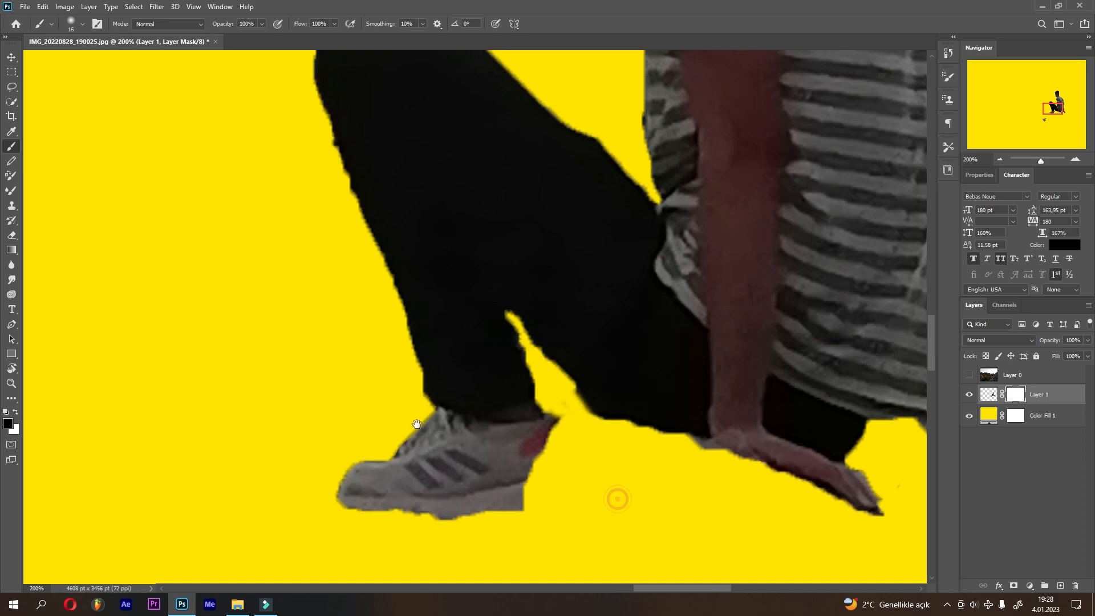
pyautogui.moveTo(481, 449); pyautogui.dragTo(275, 383)
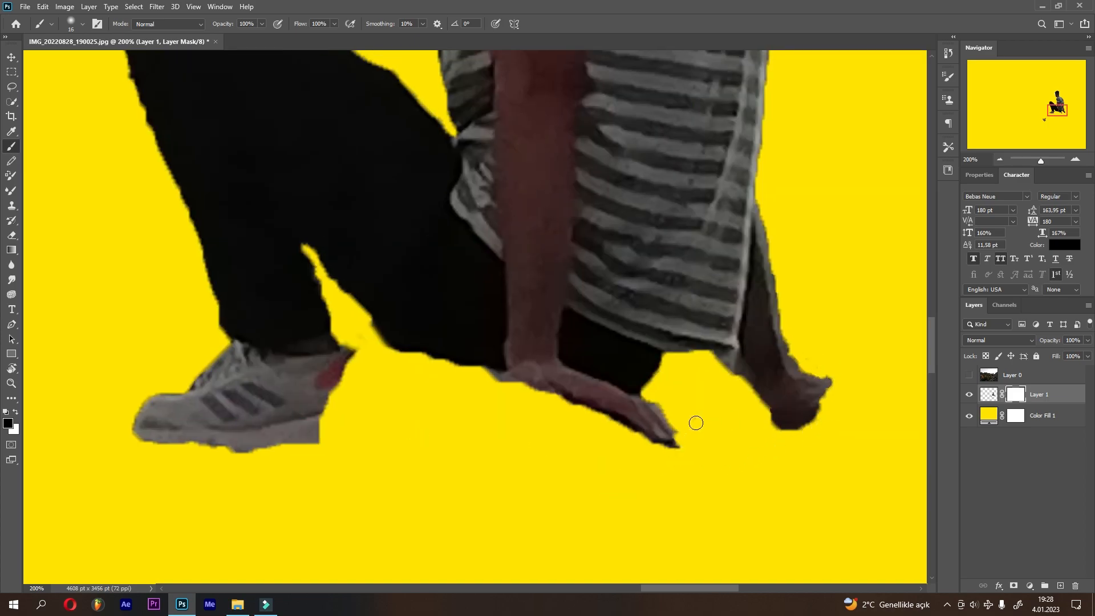
# Step: Try masking the light fringe along the lips and chin with the 16 px brush
pyautogui.scroll(10, 543, 381)
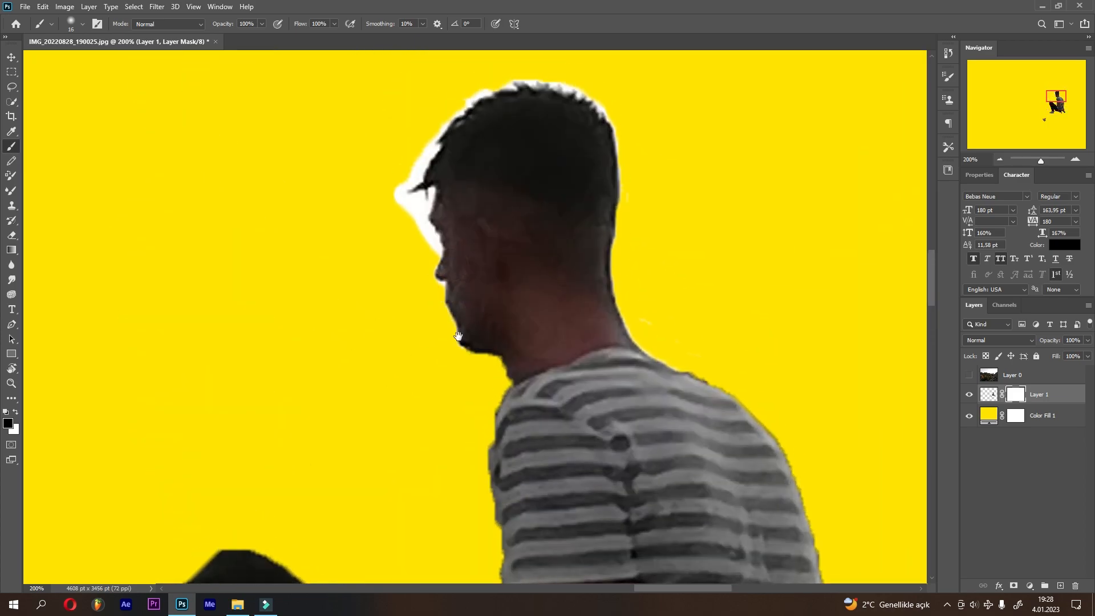
pyautogui.hotkey('ctrl', '+')
pyautogui.scroll(5, 461, 342)
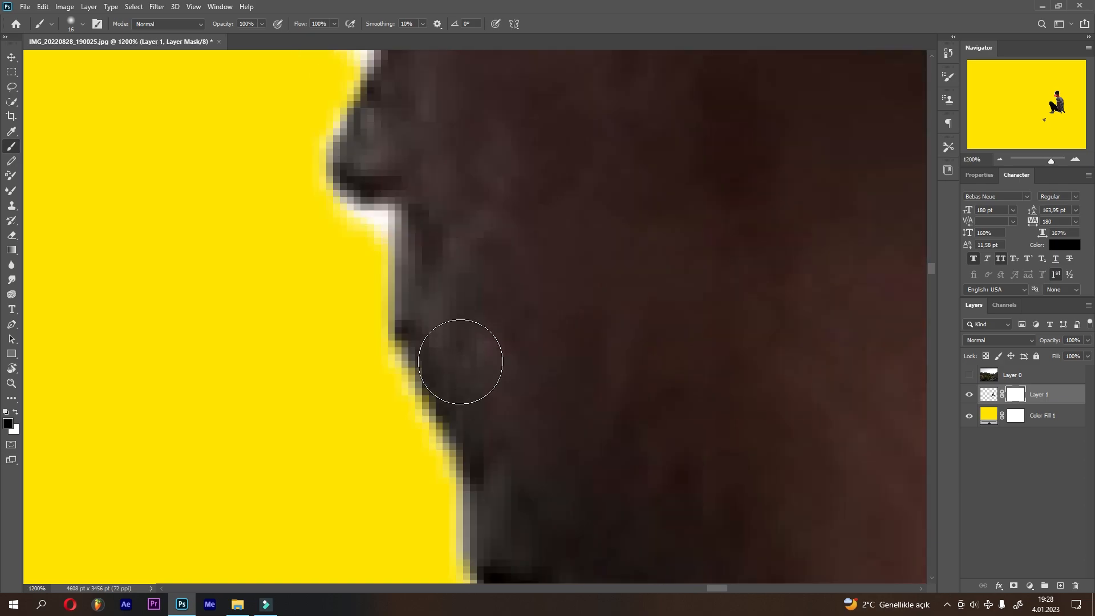
pyautogui.moveTo(418, 499); pyautogui.dragTo(508, 384)
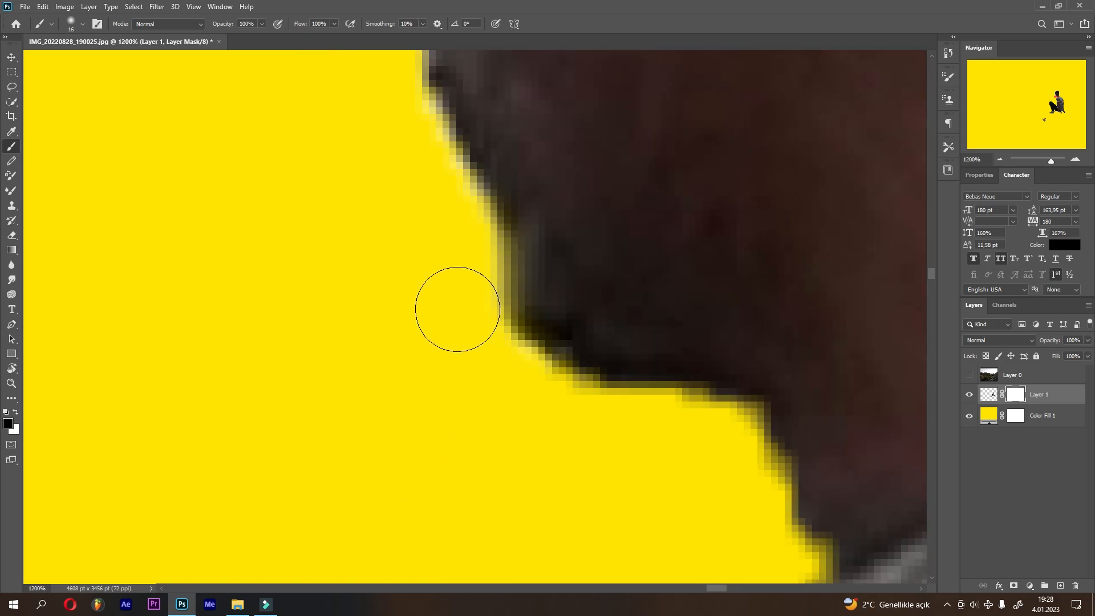
pyautogui.hotkey('ctrl', 'z')
# Step: Mask out the light fringe along the face and head outline with a much smaller black brush
pyautogui.scroll(5, 463, 356)
pyautogui.press('[')
pyautogui.press('[')
pyautogui.press('[')
pyautogui.press('[')
pyautogui.press('[')
pyautogui.press('[')
pyautogui.press('[')
pyautogui.press('[')
pyautogui.moveTo(506, 382)
pyautogui.mouseDown()
pyautogui.moveTo(537, 430)
pyautogui.moveTo(553, 500)
pyautogui.mouseUp()
pyautogui.moveTo(602, 263); pyautogui.dragTo(550, 401)
pyautogui.moveTo(662, 191); pyautogui.dragTo(453, 514)
pyautogui.moveTo(459, 491)
pyautogui.mouseDown()
pyautogui.moveTo(484, 306)
pyautogui.moveTo(448, 174)
pyautogui.mouseUp()
pyautogui.moveTo(454, 288); pyautogui.dragTo(370, 572)
pyautogui.moveTo(386, 355)
pyautogui.mouseDown()
pyautogui.moveTo(300, 240)
pyautogui.moveTo(206, 70)
pyautogui.mouseUp()
pyautogui.moveTo(343, 279)
pyautogui.mouseDown()
pyautogui.moveTo(290, 232)
pyautogui.moveTo(439, 568)
pyautogui.mouseUp()
pyautogui.moveTo(342, 428)
pyautogui.mouseDown()
pyautogui.moveTo(342, 240)
pyautogui.moveTo(371, 453)
pyautogui.mouseUp()
pyautogui.moveTo(375, 444); pyautogui.dragTo(429, 123)
pyautogui.moveTo(475, 181); pyautogui.dragTo(478, 369)
pyautogui.moveTo(413, 300); pyautogui.dragTo(311, 533)
pyautogui.moveTo(340, 403); pyautogui.dragTo(451, 255)
pyautogui.moveTo(421, 380)
pyautogui.mouseDown()
pyautogui.moveTo(267, 232)
pyautogui.moveTo(137, 292)
pyautogui.mouseUp()
pyautogui.moveTo(117, 268); pyautogui.dragTo(502, 384)
pyautogui.moveTo(522, 402)
pyautogui.mouseDown()
pyautogui.moveTo(459, 343)
pyautogui.moveTo(660, 199)
pyautogui.mouseUp()
pyautogui.moveTo(660, 199)
pyautogui.mouseDown()
pyautogui.moveTo(384, 384)
pyautogui.moveTo(501, 176)
pyautogui.mouseUp()
pyautogui.moveTo(501, 176)
pyautogui.mouseDown()
pyautogui.moveTo(273, 450)
pyautogui.moveTo(242, 522)
pyautogui.mouseUp()
pyautogui.moveTo(242, 522)
pyautogui.mouseDown()
pyautogui.moveTo(410, 249)
pyautogui.moveTo(357, 375)
pyautogui.moveTo(382, 364)
pyautogui.moveTo(349, 259)
pyautogui.moveTo(336, 343)
pyautogui.moveTo(354, 310)
pyautogui.moveTo(501, 183)
pyautogui.moveTo(403, 342)
pyautogui.moveTo(410, 457)
pyautogui.moveTo(378, 421)
pyautogui.mouseUp()
pyautogui.moveTo(507, 348); pyautogui.dragTo(373, 391)
pyautogui.moveTo(399, 365); pyautogui.dragTo(641, 425)
# Step: Mask out the white fringe between the hair tips along the top and back of the head with a 2 px brush
pyautogui.hotkey('ctrl', '-')
pyautogui.moveTo(483, 359)
pyautogui.mouseDown()
pyautogui.moveTo(327, 340)
pyautogui.moveTo(484, 332)
pyautogui.moveTo(699, 386)
pyautogui.moveTo(377, 440)
pyautogui.moveTo(452, 425)
pyautogui.moveTo(479, 463)
pyautogui.mouseUp()
pyautogui.moveTo(323, 344); pyautogui.dragTo(300, 376)
pyautogui.moveTo(506, 478); pyautogui.dragTo(286, 256)
pyautogui.moveTo(286, 263)
pyautogui.mouseDown()
pyautogui.moveTo(317, 313)
pyautogui.moveTo(329, 279)
pyautogui.mouseUp()
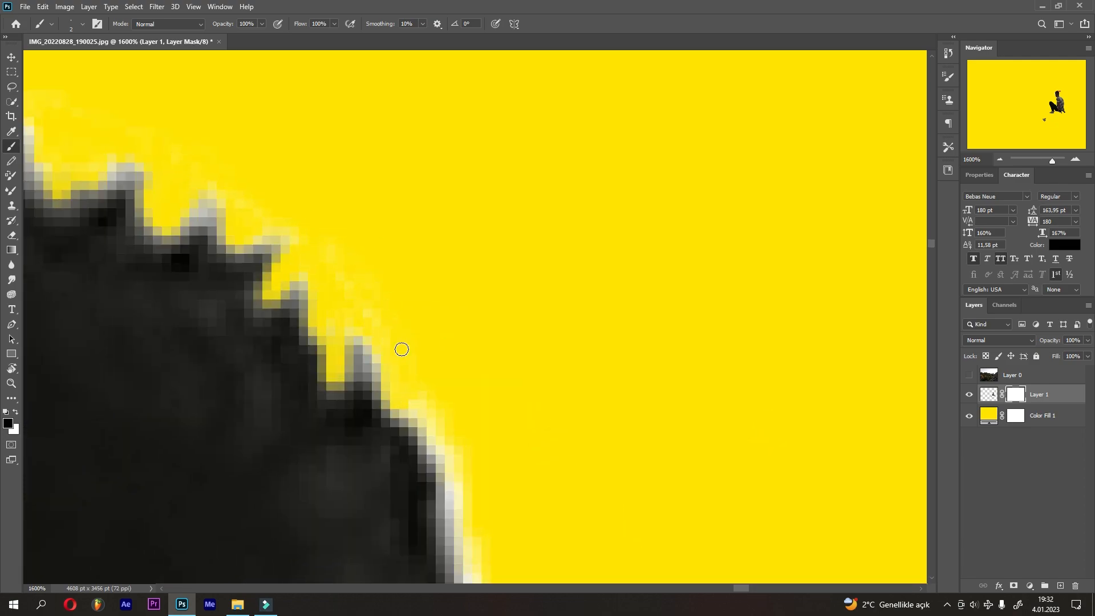
pyautogui.moveTo(370, 339); pyautogui.dragTo(467, 425)
pyautogui.scroll(-3, 427, 384)
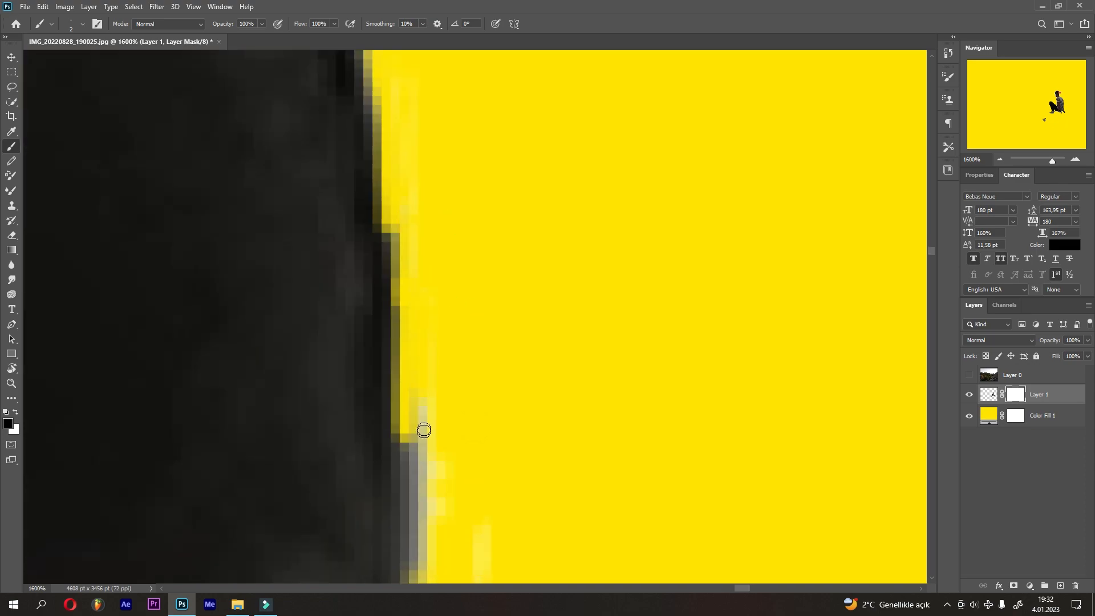
pyautogui.moveTo(438, 389); pyautogui.dragTo(508, 393)
pyautogui.scroll(10, 508, 394)
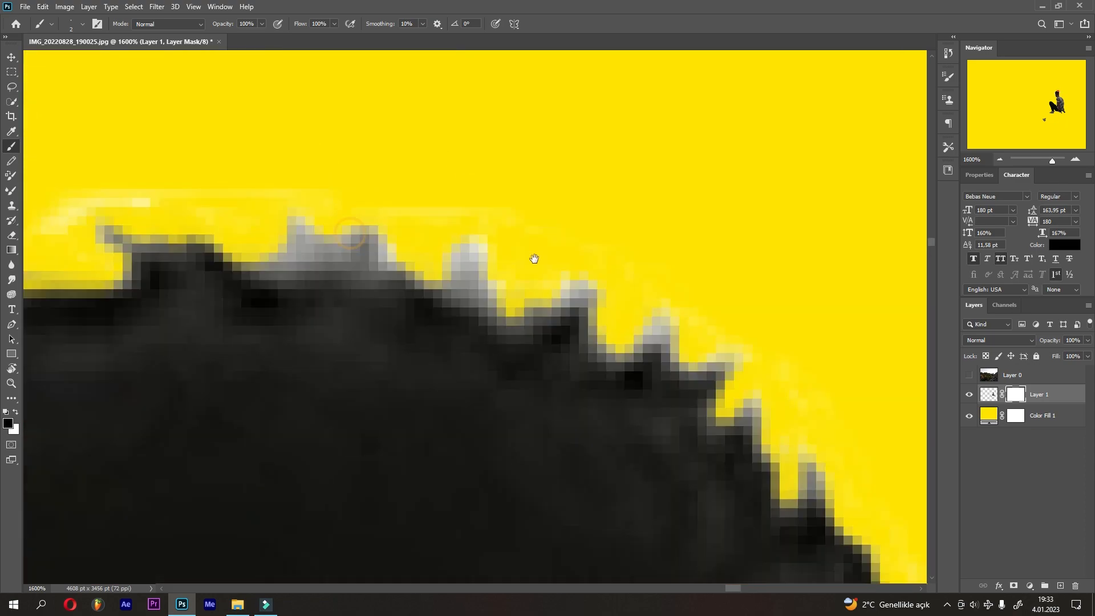
pyautogui.moveTo(163, 206); pyautogui.dragTo(571, 306)
pyautogui.moveTo(565, 304); pyautogui.dragTo(478, 323)
pyautogui.moveTo(381, 295); pyautogui.dragTo(440, 278)
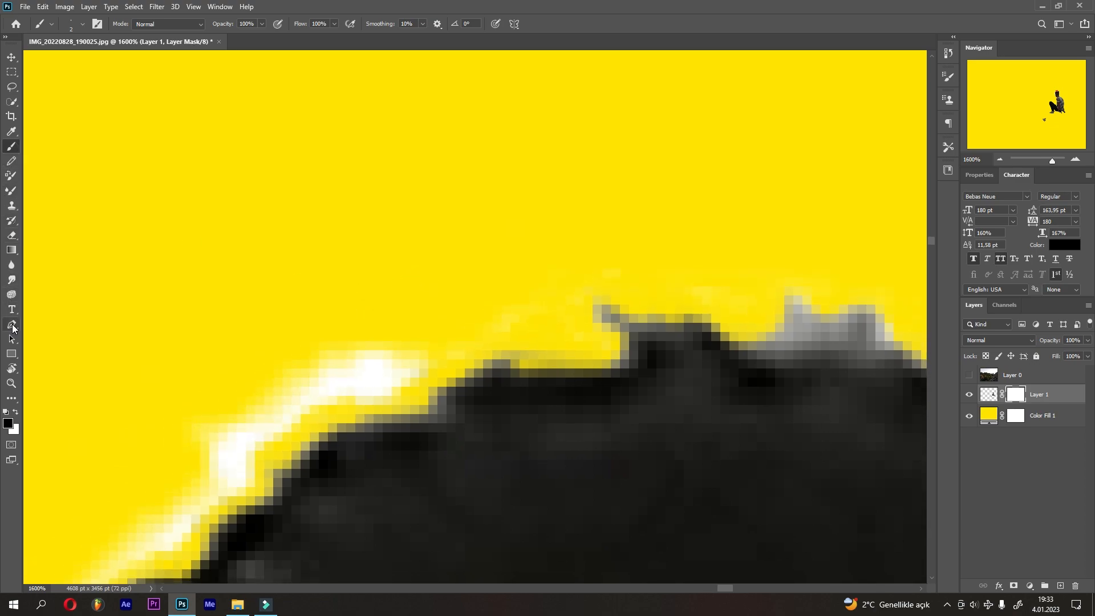
# Step: Trace a pen path between the white fringe and the dark hair, from the top of the head down the front hairline
pyautogui.click(12, 325)
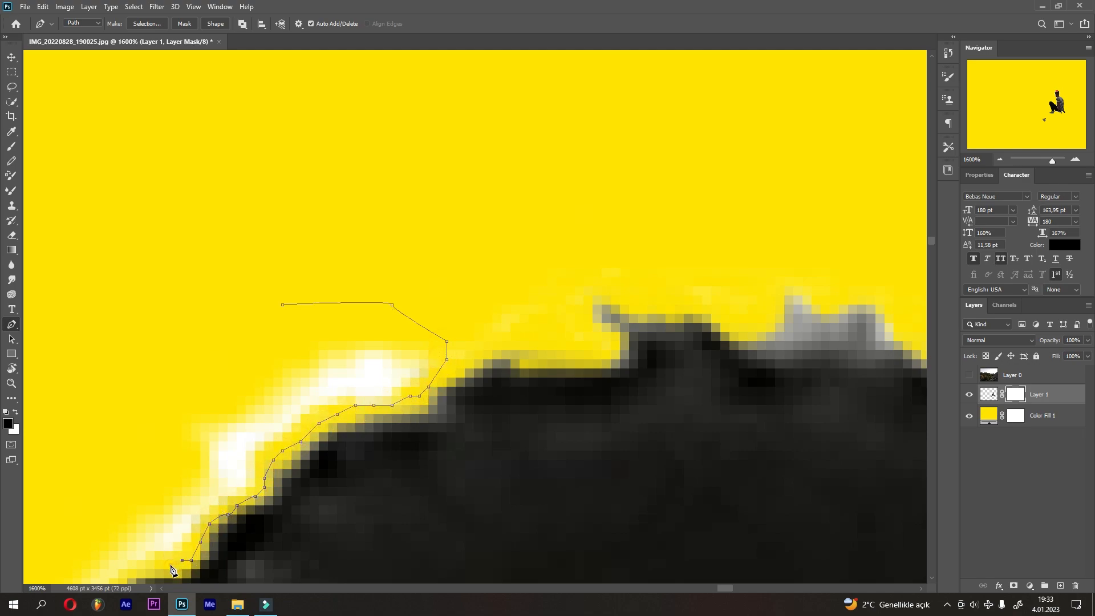
pyautogui.click(173, 569)
pyautogui.moveTo(173, 569); pyautogui.dragTo(430, 442)
pyautogui.click(411, 442)
pyautogui.click(384, 451)
pyautogui.click(374, 469)
pyautogui.moveTo(315, 563); pyautogui.dragTo(553, 341)
pyautogui.click(512, 365)
pyautogui.click(493, 393)
pyautogui.click(476, 412)
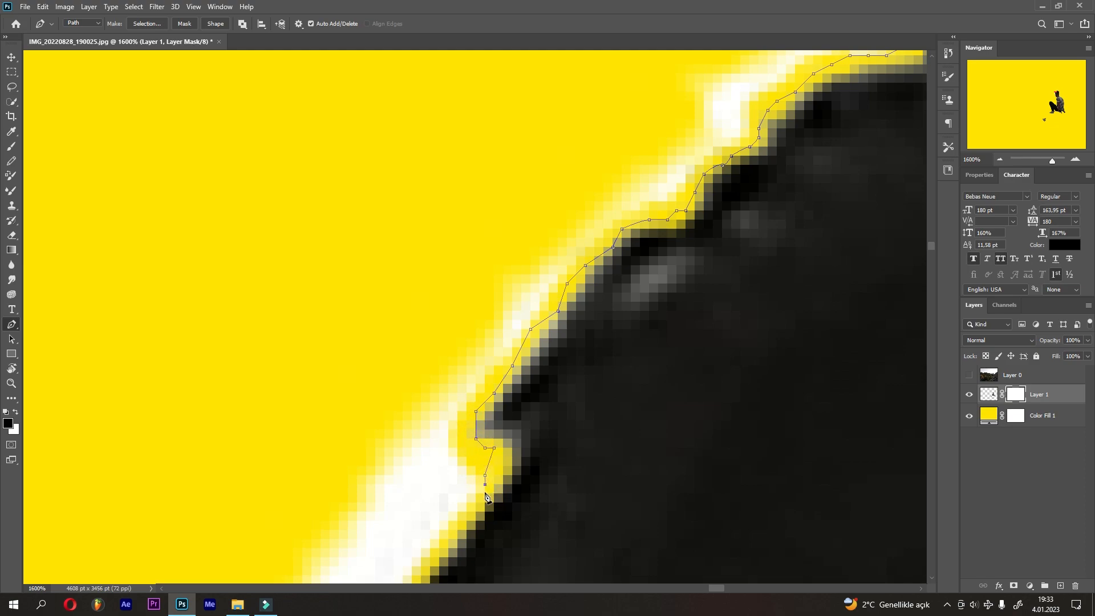
# Step: Continue the pen path down the front of the hair to the tuft protruding above the forehead
pyautogui.click(475, 502)
pyautogui.moveTo(467, 522); pyautogui.dragTo(652, 364)
pyautogui.click(616, 398)
pyautogui.click(598, 436)
pyautogui.click(579, 472)
pyautogui.moveTo(579, 508); pyautogui.dragTo(745, 320)
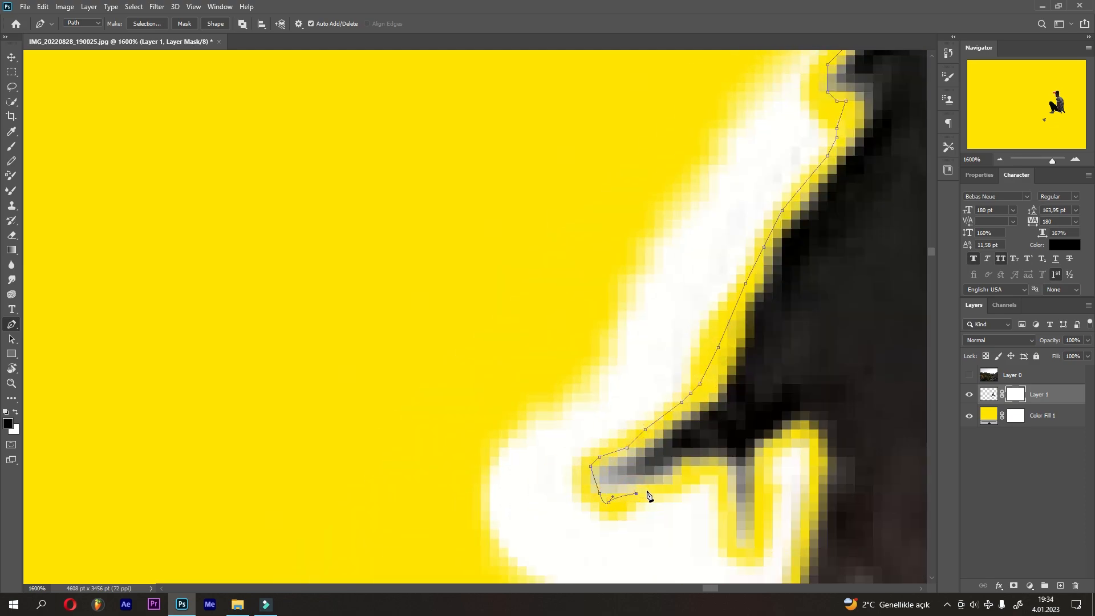
# Step: Continue the pen path around the protruding hair tips and down the edge of the forehead
pyautogui.click(810, 521)
pyautogui.click(800, 539)
pyautogui.moveTo(835, 532); pyautogui.dragTo(821, 379)
pyautogui.click(786, 431)
pyautogui.click(776, 459)
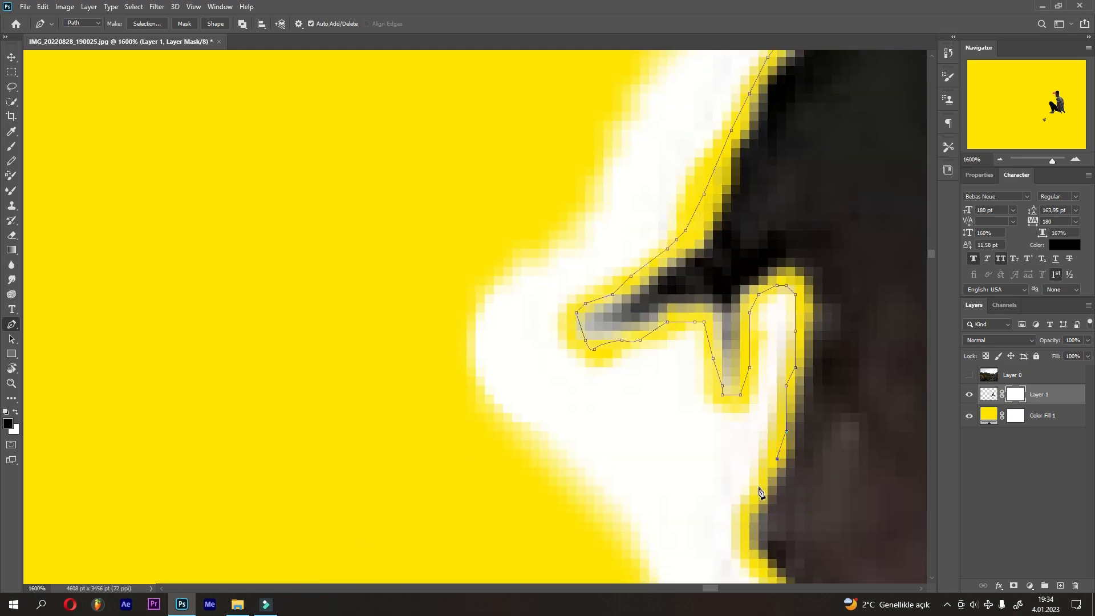
pyautogui.click(759, 487)
pyautogui.click(749, 550)
pyautogui.moveTo(807, 571); pyautogui.dragTo(705, 346)
pyautogui.moveTo(717, 431); pyautogui.dragTo(744, 342)
# Step: Close the pen path with a wide loop outside the head enclosing the white fringe and turn it into a selection
pyautogui.hotkey('ctrl', '0')
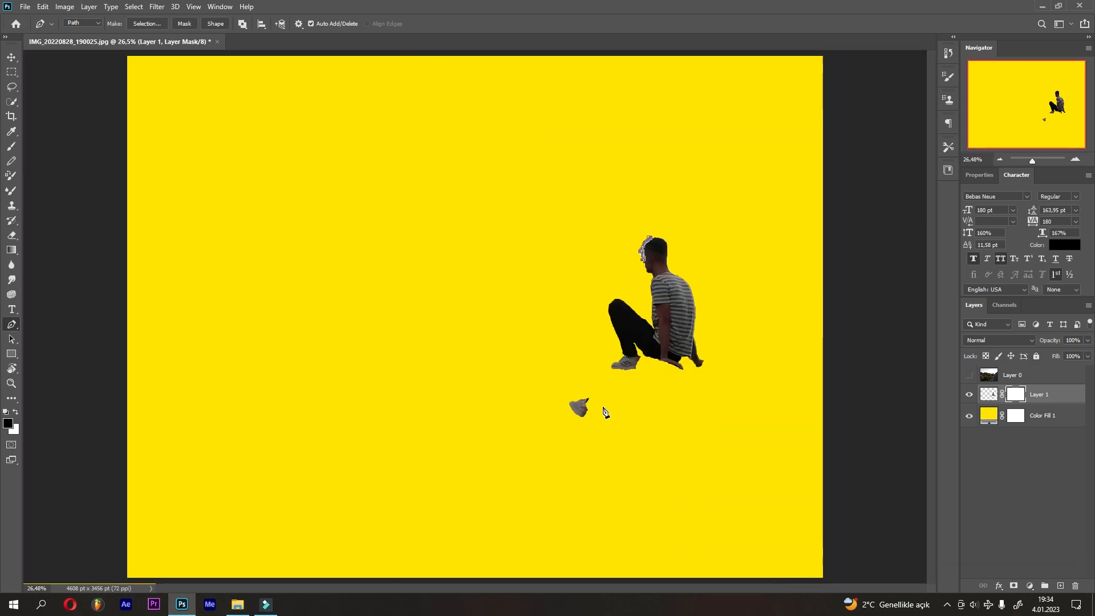
pyautogui.click(660, 227)
pyautogui.click(657, 234)
pyautogui.hotkey('ctrl', '+')
pyautogui.hotkey('ctrl', '+')
pyautogui.hotkey('ctrl', '+')
pyautogui.hotkey('ctrl', '+')
pyautogui.moveTo(784, 161); pyautogui.dragTo(338, 309)
pyautogui.hotkey('ctrl', '+')
pyautogui.hotkey('ctrl', '+')
pyautogui.moveTo(795, 157); pyautogui.dragTo(745, 264)
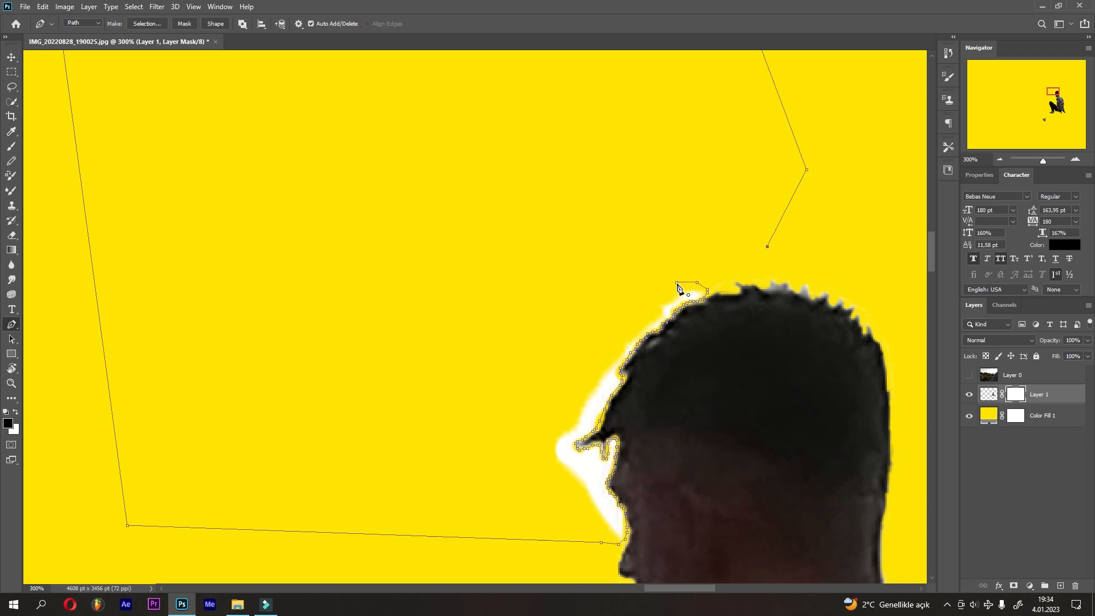
pyautogui.hotkey('ctrl', '0')
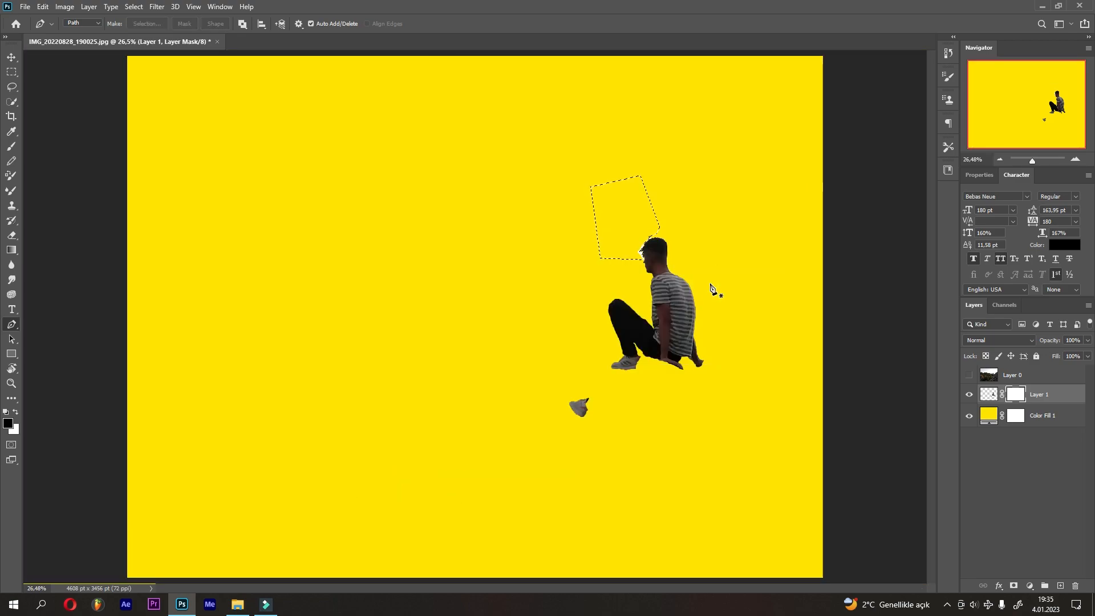
# Step: Paint black on Layer 1's mask inside the selection to hide the white fringe in front of the face and hair
pyautogui.click(13, 147)
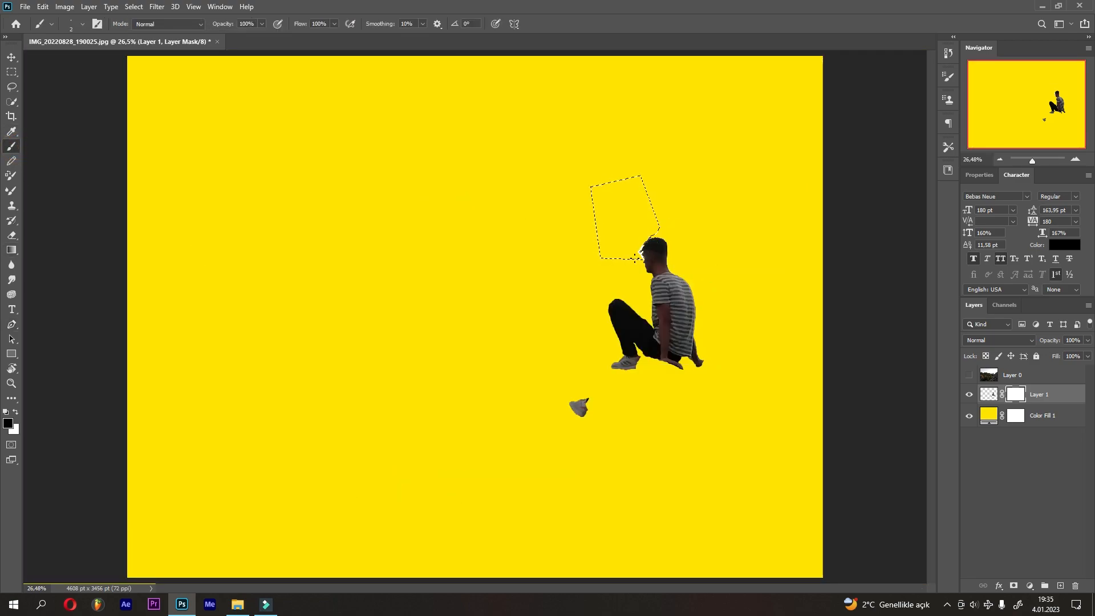
pyautogui.moveTo(573, 282); pyautogui.dragTo(641, 282)
pyautogui.moveTo(661, 225)
pyautogui.mouseDown()
pyautogui.moveTo(634, 274)
pyautogui.moveTo(643, 234)
pyautogui.mouseUp()
# Step: Delete the yellow fill layer and show the original photo, Layer 0, placed beneath Layer 1
pyautogui.moveTo(990, 418); pyautogui.dragTo(1075, 586)
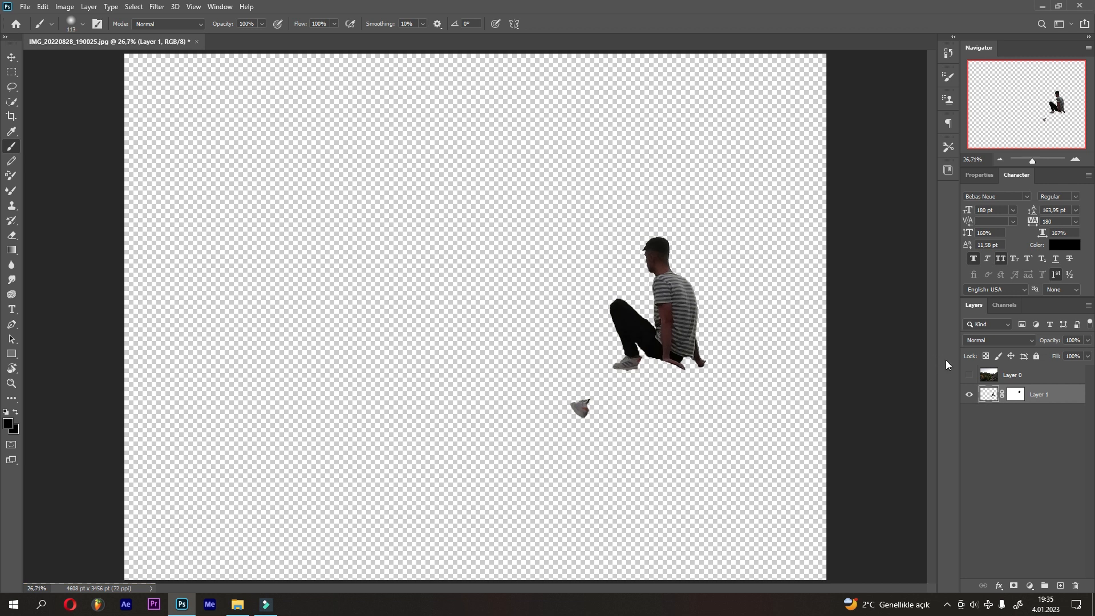
pyautogui.click(971, 375)
pyautogui.moveTo(999, 376); pyautogui.dragTo(994, 422)
pyautogui.click(994, 378)
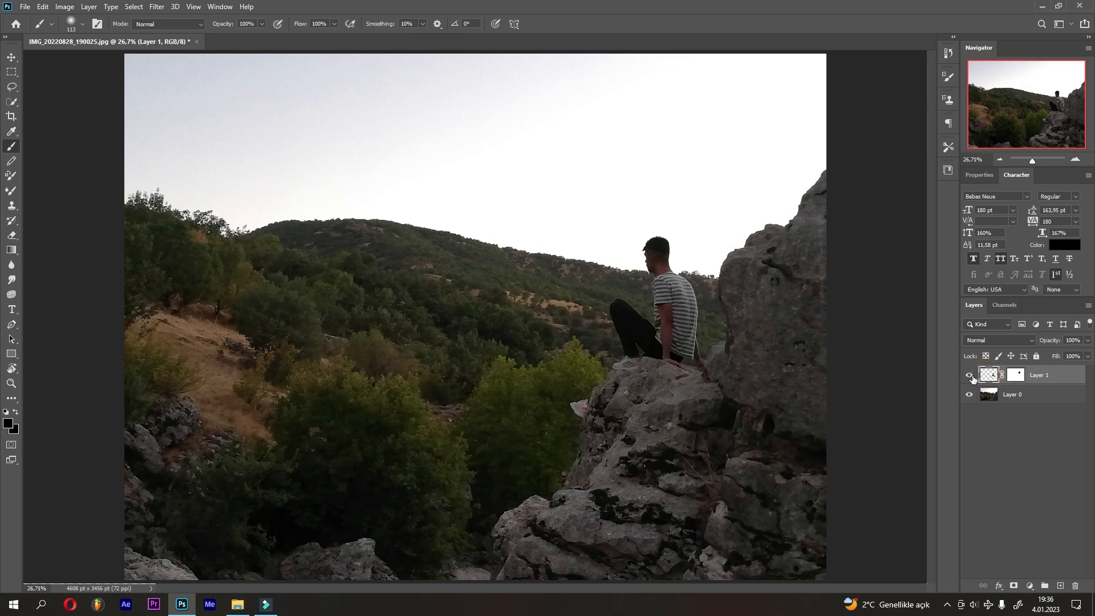
# Step: Knock out the bright sky of Layer 0 with Blend If by strongly lowering This Layer's white limit
pyautogui.rightClick(1009, 395)
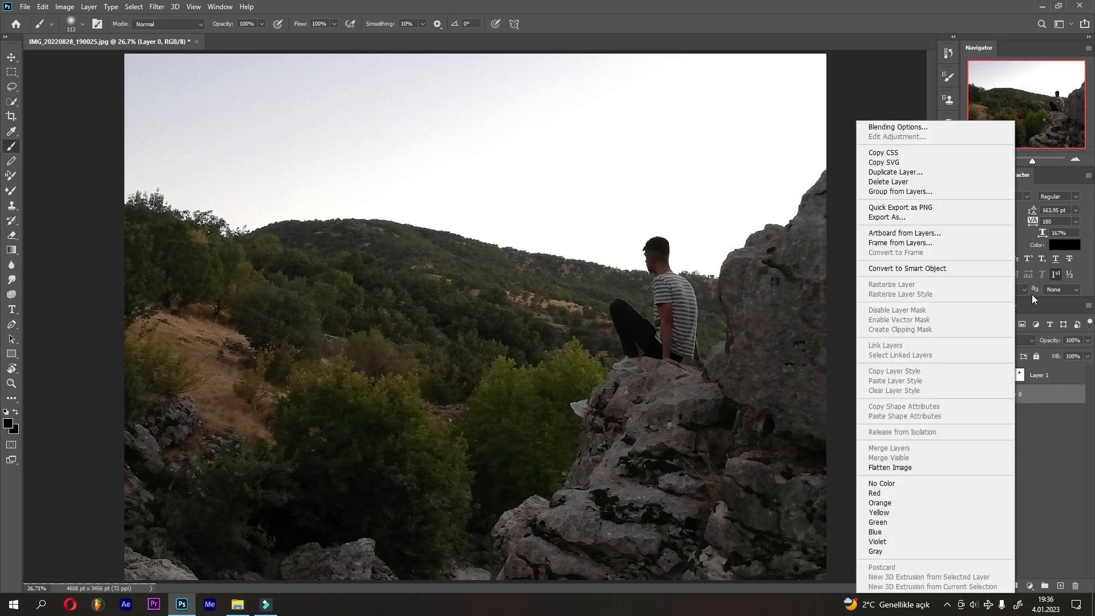
pyautogui.click(957, 128)
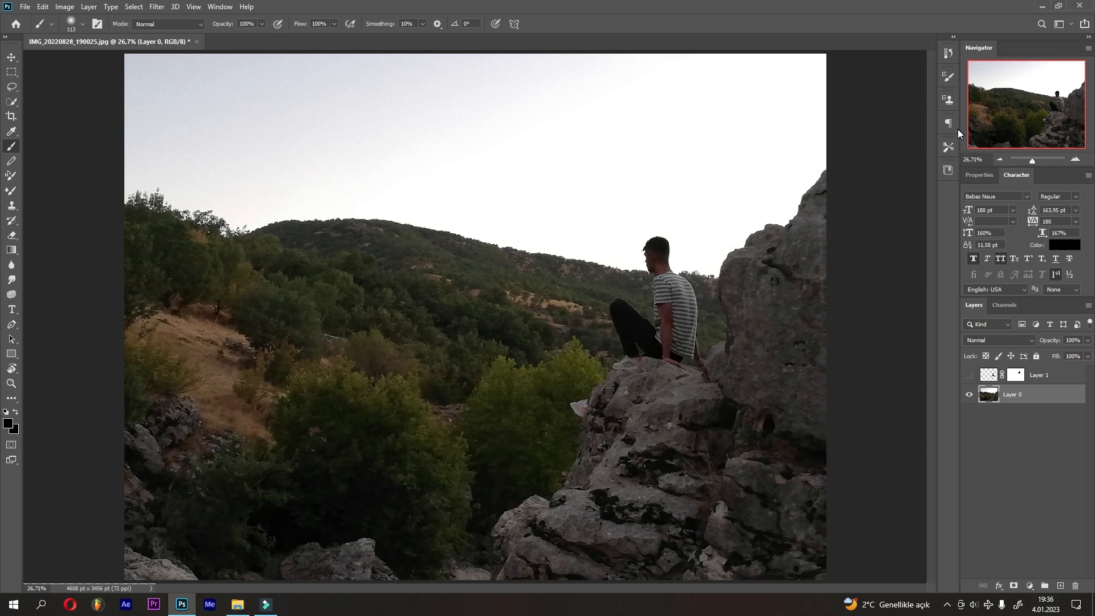
pyautogui.moveTo(894, 224); pyautogui.dragTo(1039, 245)
pyautogui.moveTo(963, 246); pyautogui.dragTo(973, 245)
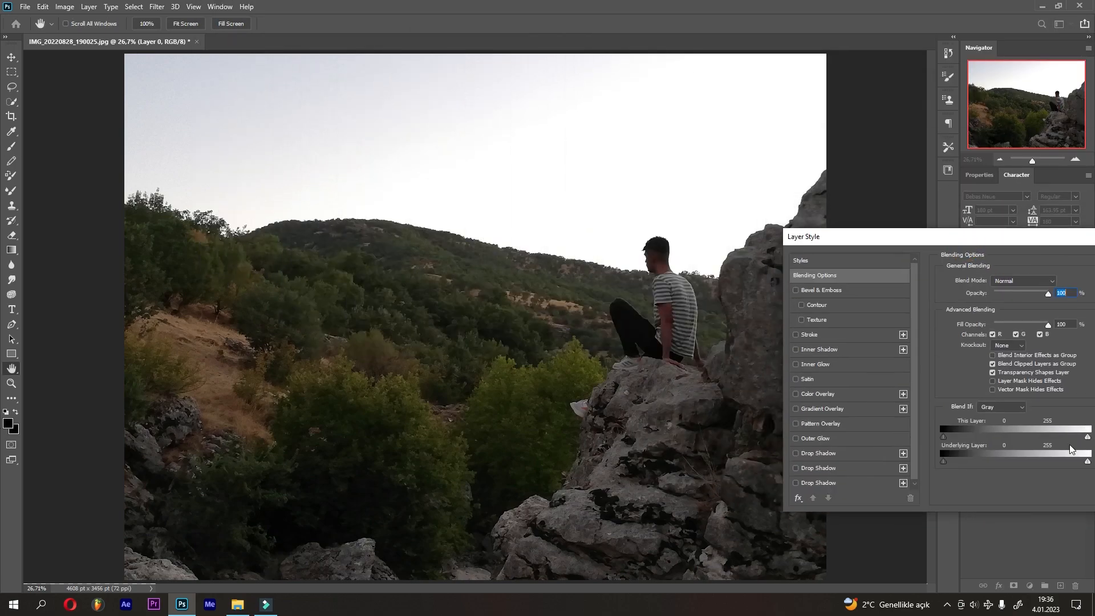
pyautogui.moveTo(1088, 437); pyautogui.dragTo(982, 438)
pyautogui.moveTo(1045, 238); pyautogui.dragTo(787, 234)
pyautogui.click(934, 252)
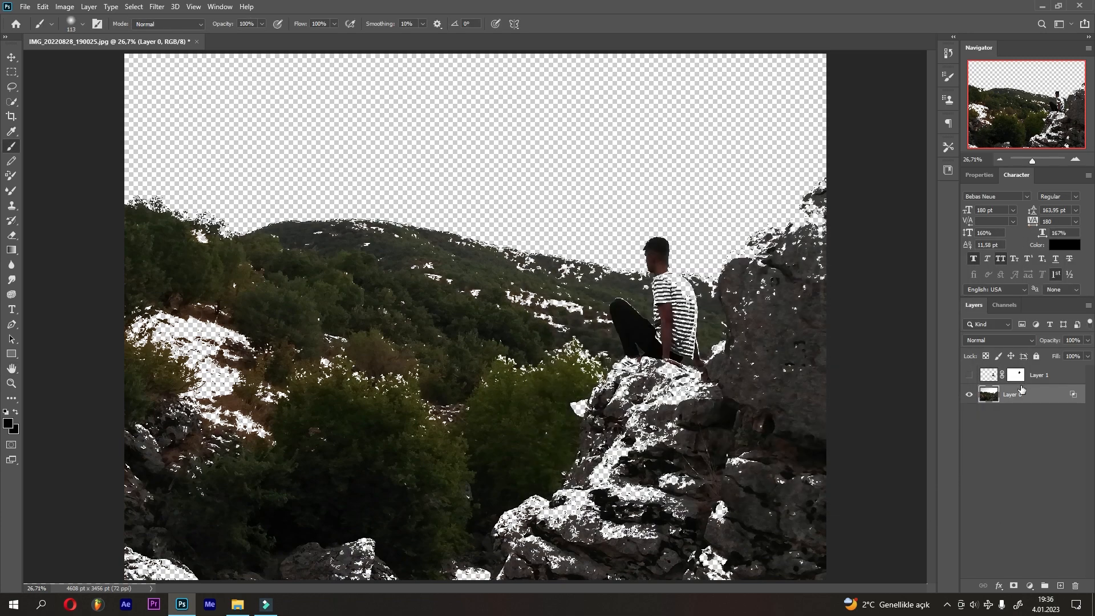
# Step: Convert Layer 0 to a smart object and show the Layer 1 cutout over it
pyautogui.rightClick(1019, 383)
pyautogui.click(927, 269)
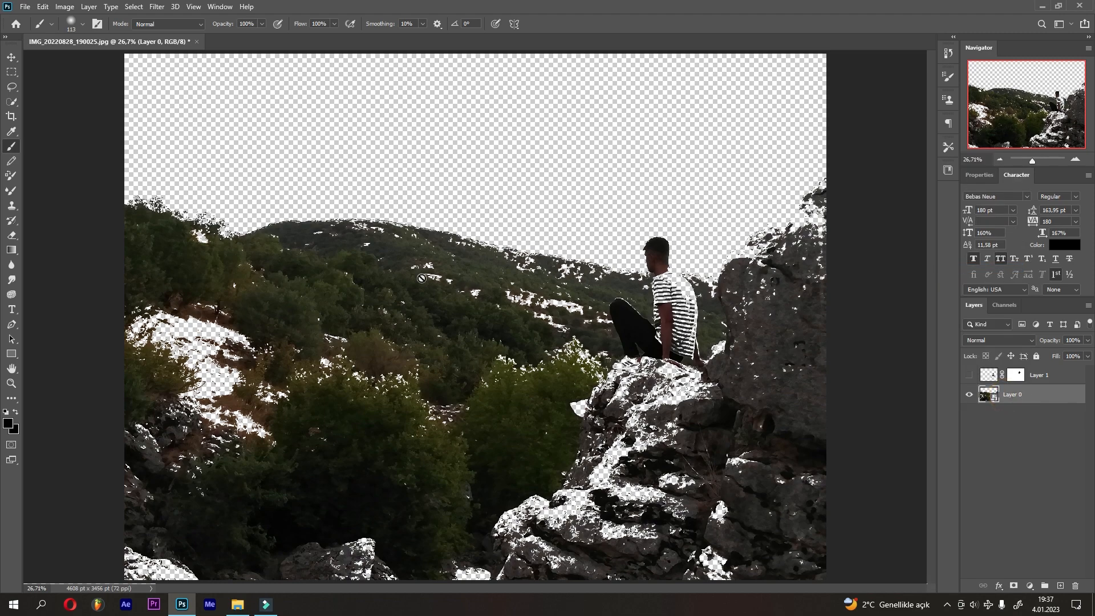
pyautogui.click(964, 376)
pyautogui.click(963, 376)
pyautogui.click(963, 375)
pyautogui.click(964, 376)
pyautogui.click(968, 376)
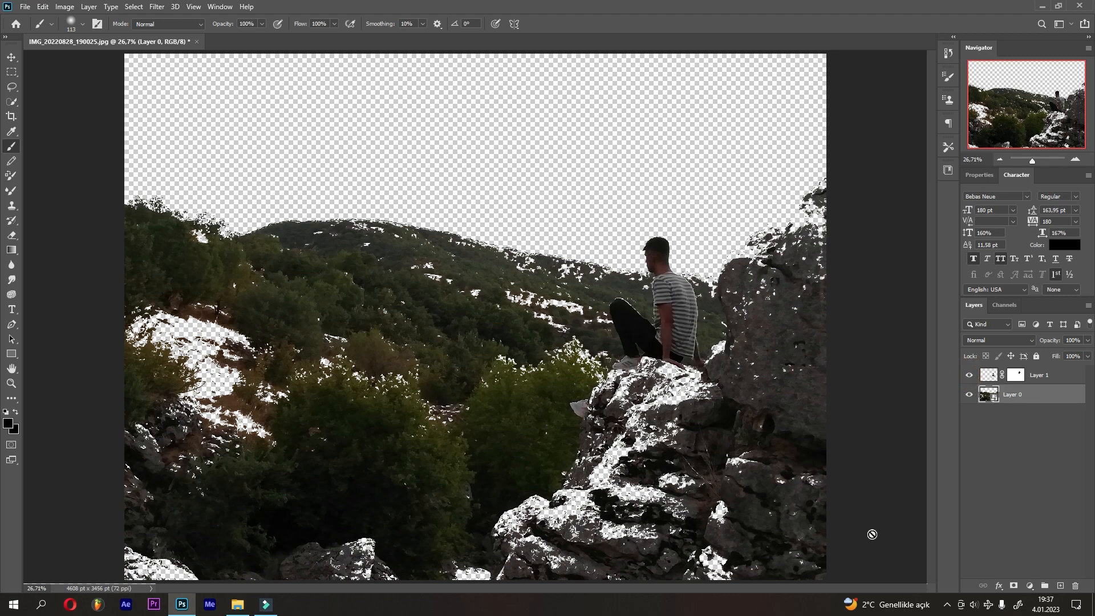
# Step: Add a solid colour fill layer in 888e99 and place it beneath Layer 0
pyautogui.click(990, 395)
pyautogui.click(1031, 588)
pyautogui.click(1032, 382)
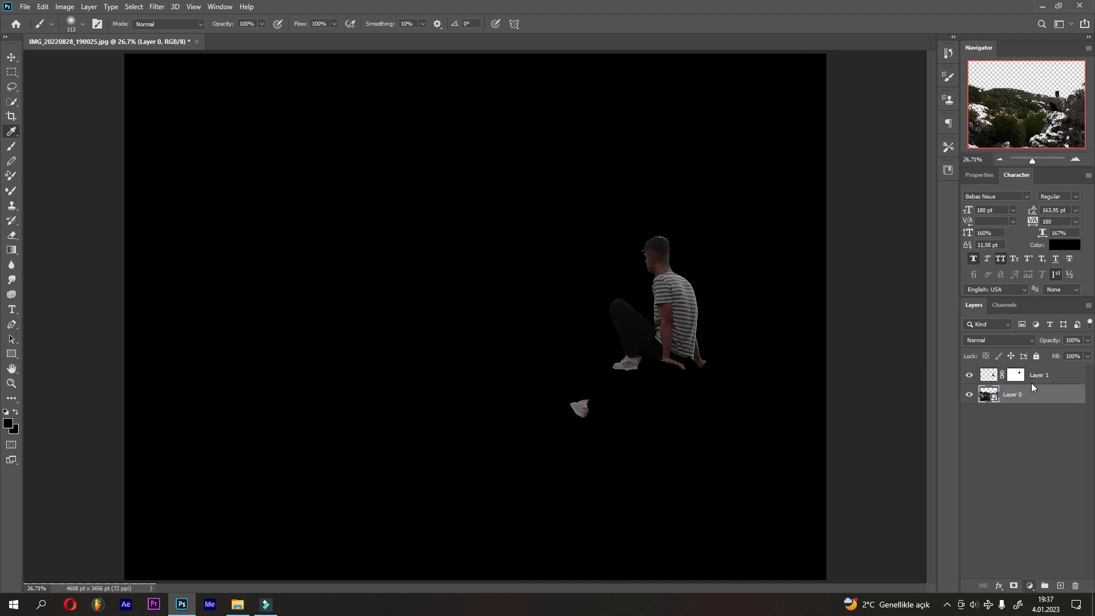
pyautogui.write('888e99')
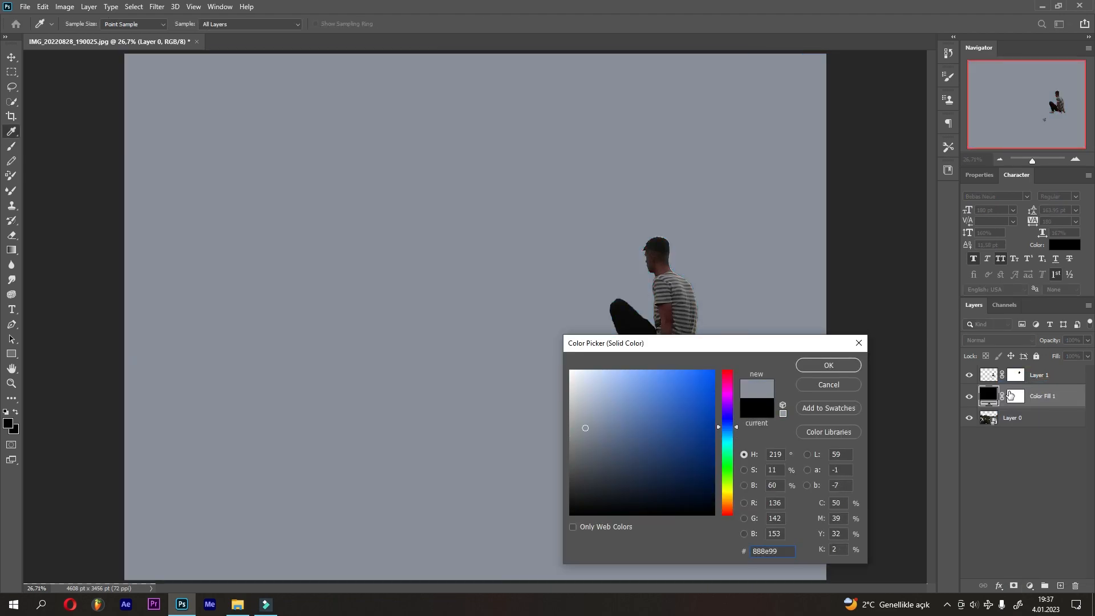
pyautogui.click(824, 364)
pyautogui.press('b')
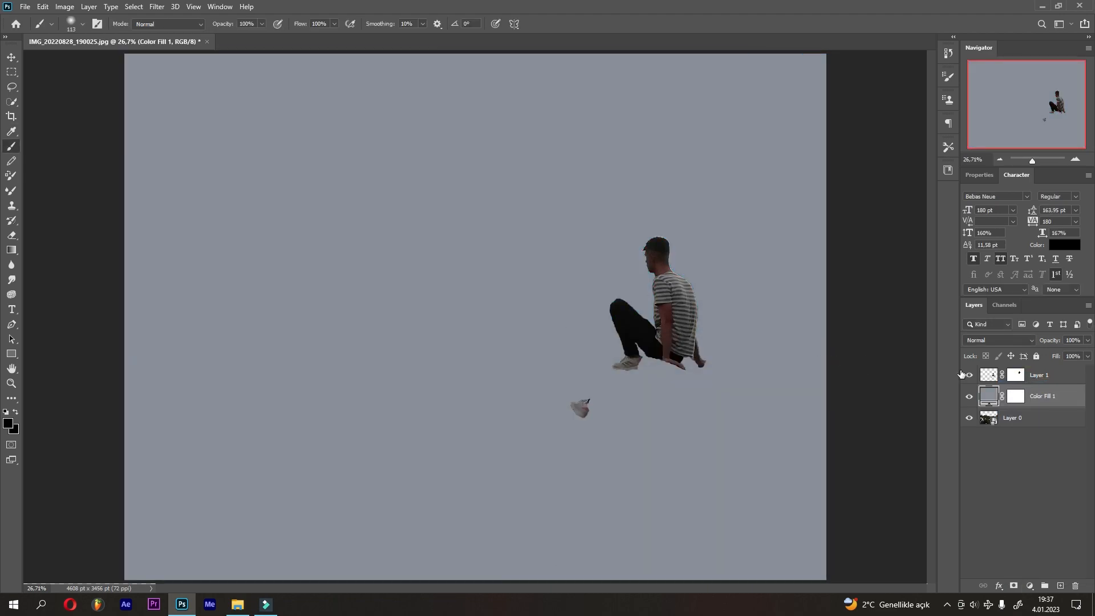
pyautogui.moveTo(988, 398); pyautogui.dragTo(991, 431)
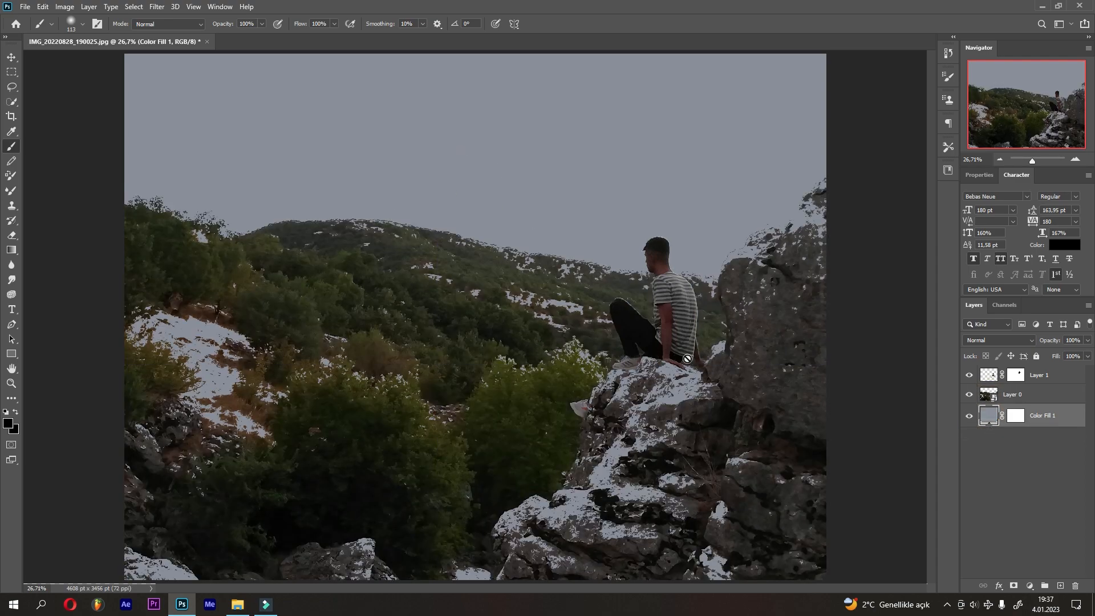
# Step: Add a Hue/Saturation adjustment clipped to Layer 0 with hue -31, saturation -28 and lightness -4
pyautogui.click(990, 395)
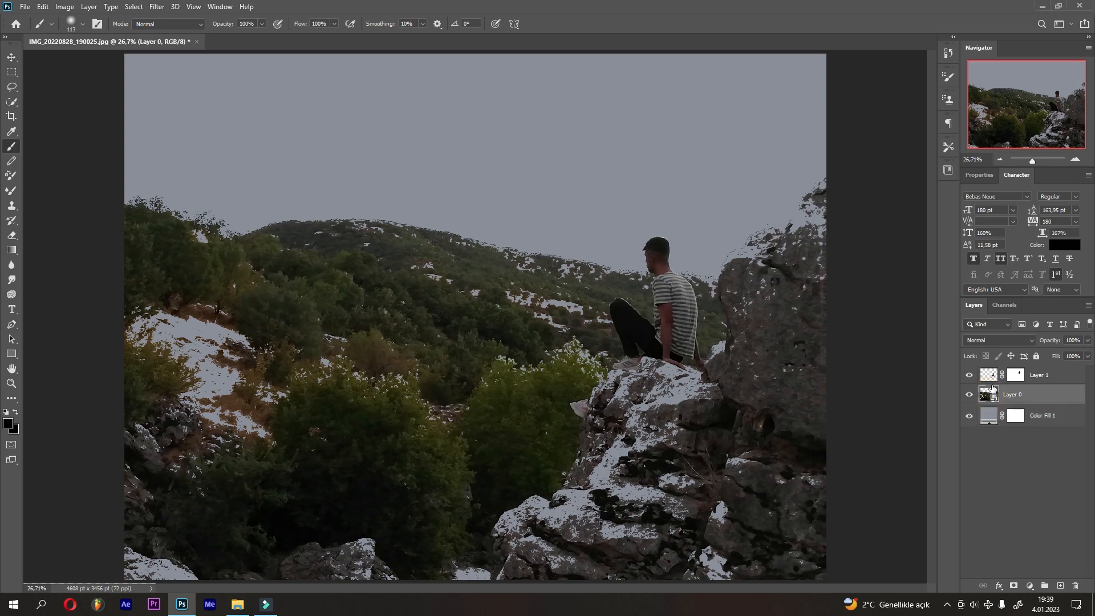
pyautogui.click(1028, 586)
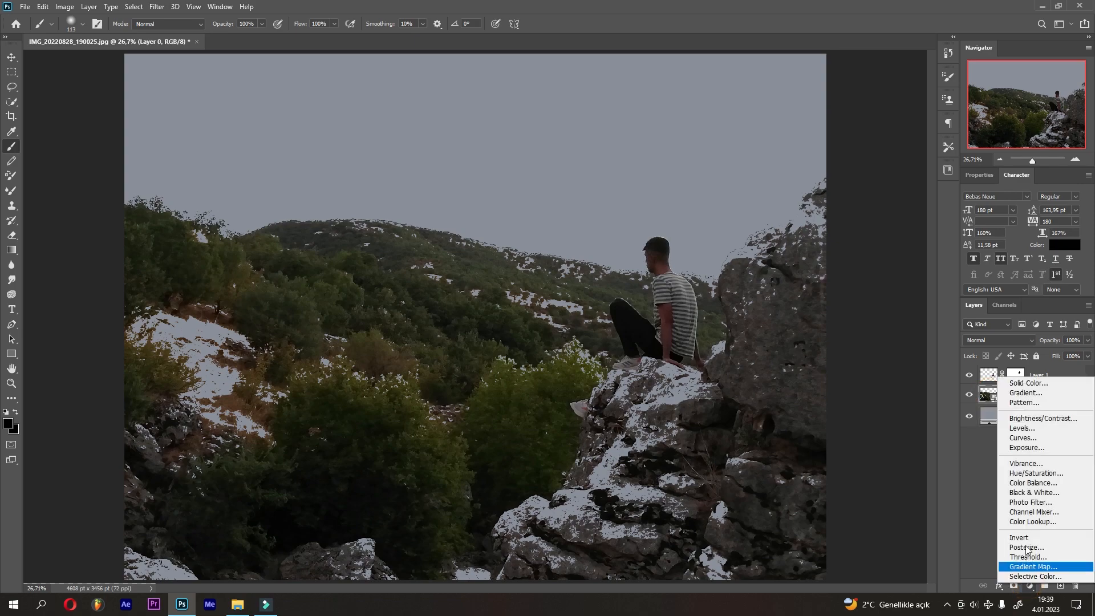
pyautogui.click(1026, 478)
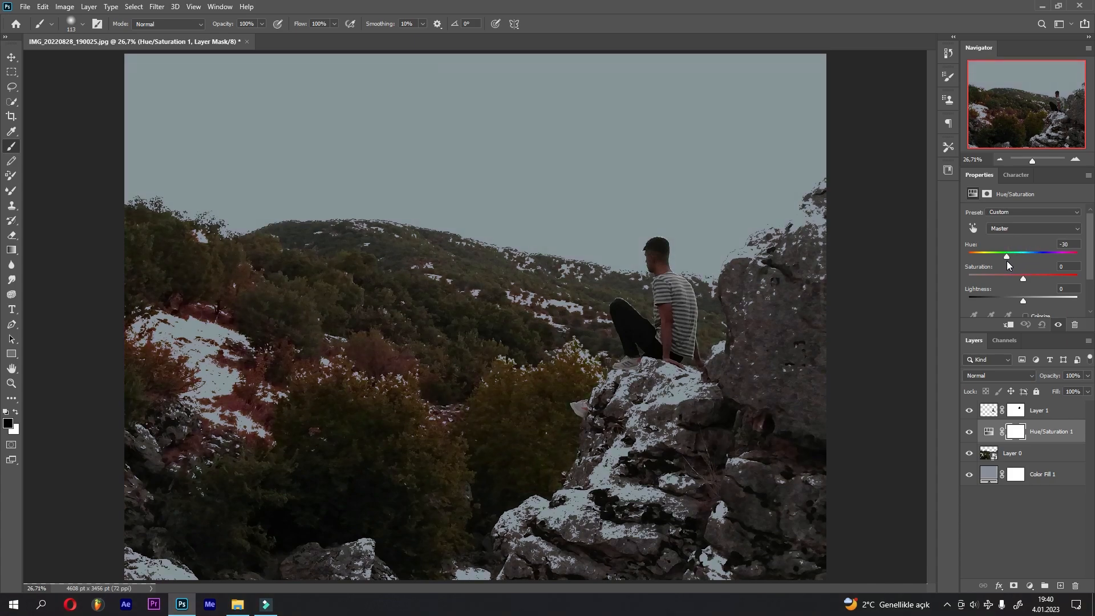
pyautogui.click(1007, 261)
pyautogui.moveTo(1019, 302); pyautogui.dragTo(1018, 302)
pyautogui.click(1007, 325)
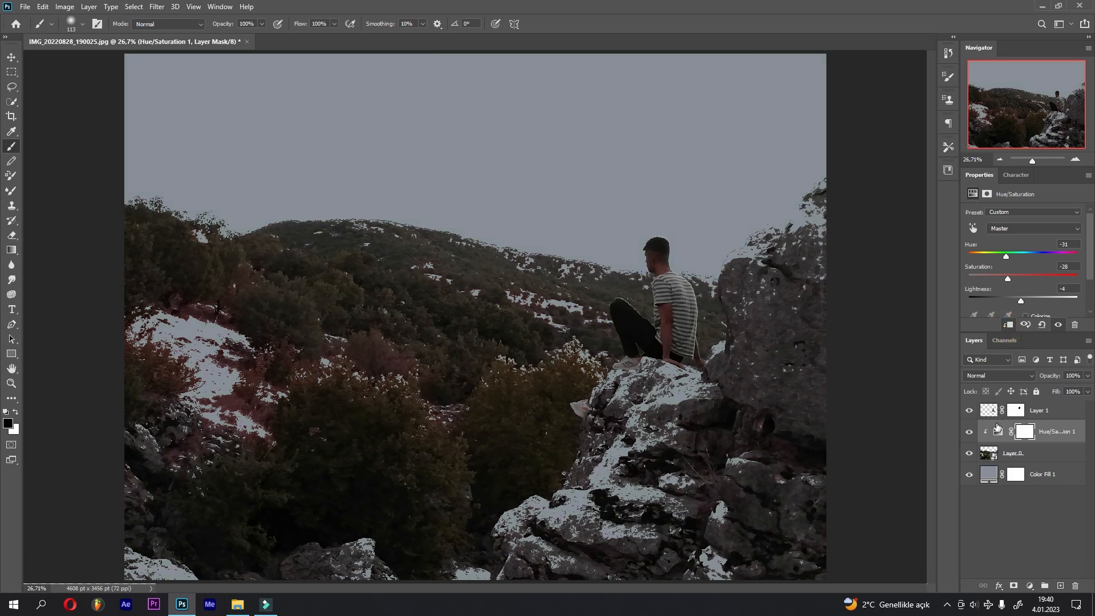
pyautogui.click(997, 435)
pyautogui.click(1035, 413)
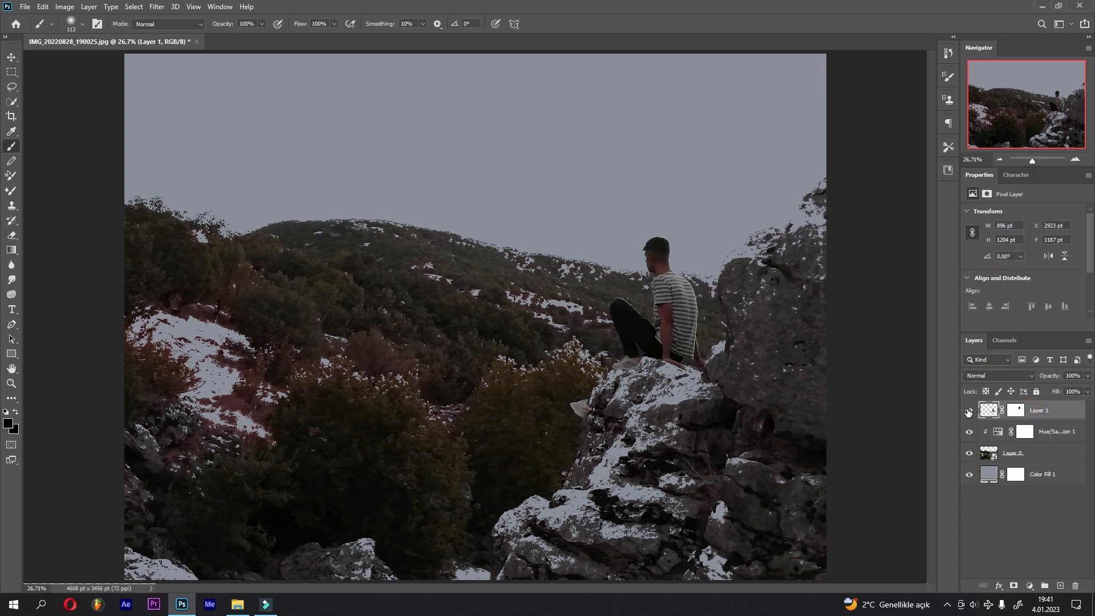
pyautogui.click(968, 411)
pyautogui.click(968, 411)
# Step: Place the image hill-5260303_1920 from File Explorer, scaled to 246.87% and moved up to cover the sky
pyautogui.click(237, 605)
pyautogui.moveTo(550, 268); pyautogui.dragTo(192, 347)
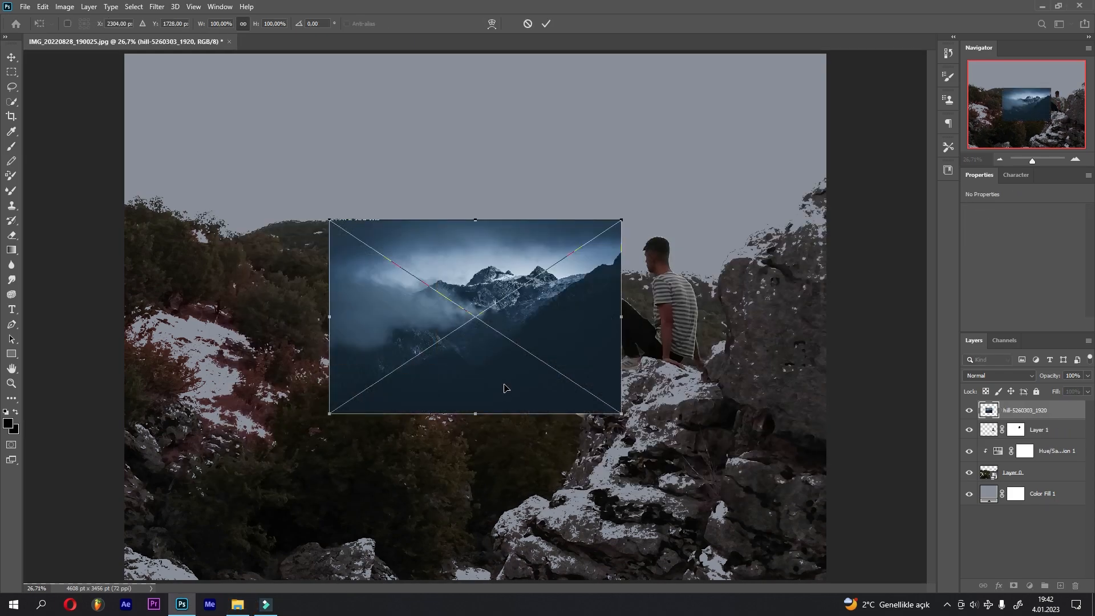
pyautogui.hotkey('ctrl', '-')
pyautogui.hotkey('ctrl', '-')
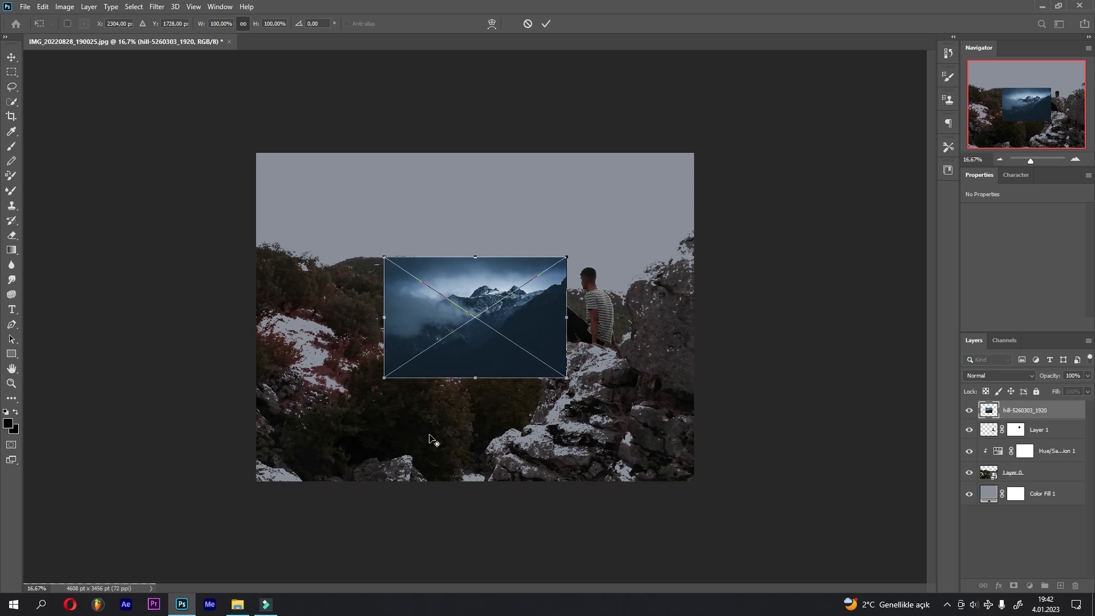
pyautogui.moveTo(570, 253); pyautogui.dragTo(705, 165)
pyautogui.moveTo(1051, 376); pyautogui.dragTo(1024, 377)
pyautogui.moveTo(528, 420); pyautogui.dragTo(529, 368)
pyautogui.moveTo(1042, 376); pyautogui.dragTo(1091, 380)
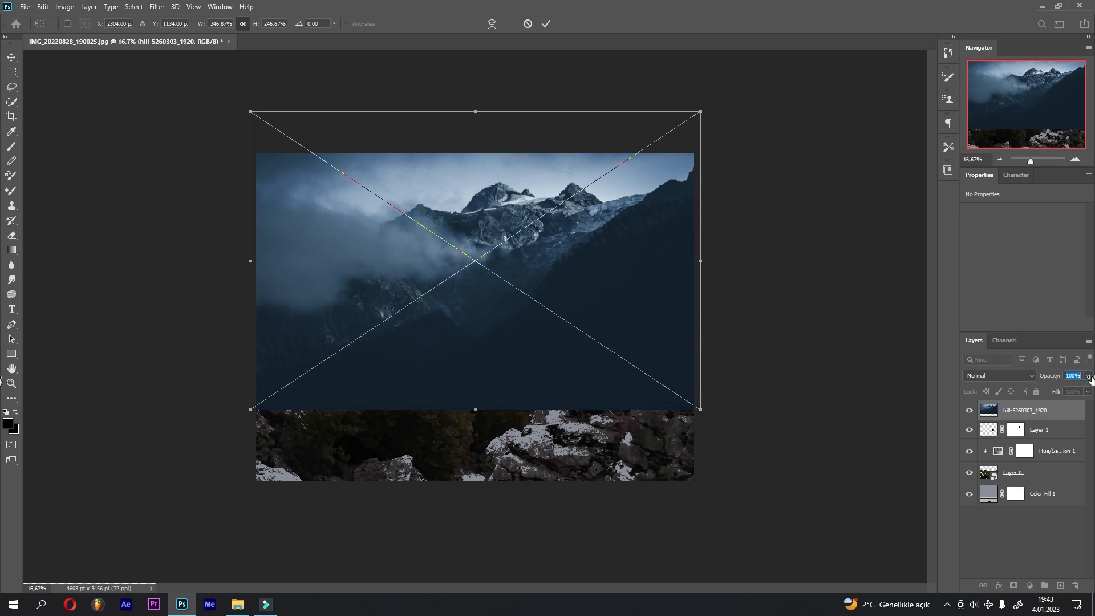
pyautogui.click(547, 27)
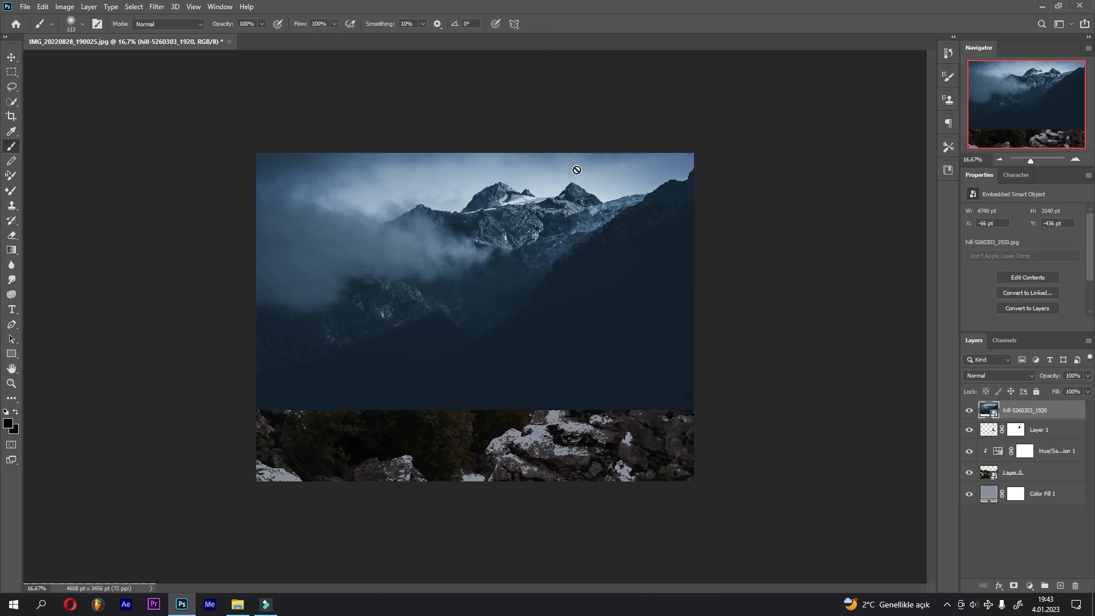
# Step: Add an inverted mask to the hill image and paint the mountains into the sky with a 1050 px soft white brush
pyautogui.hotkey('ctrl', '0')
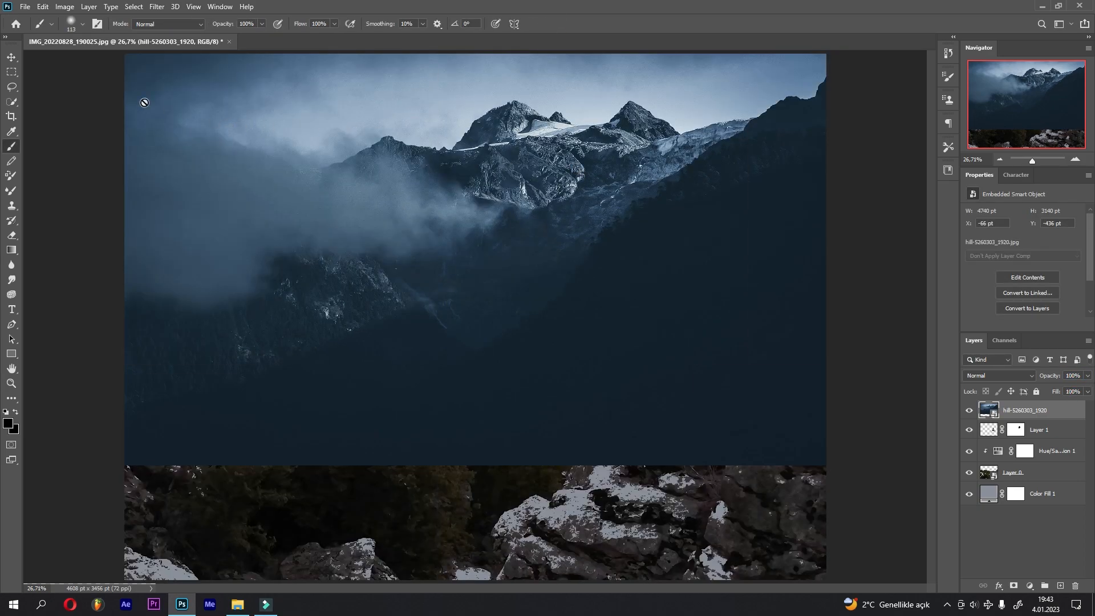
pyautogui.click(11, 57)
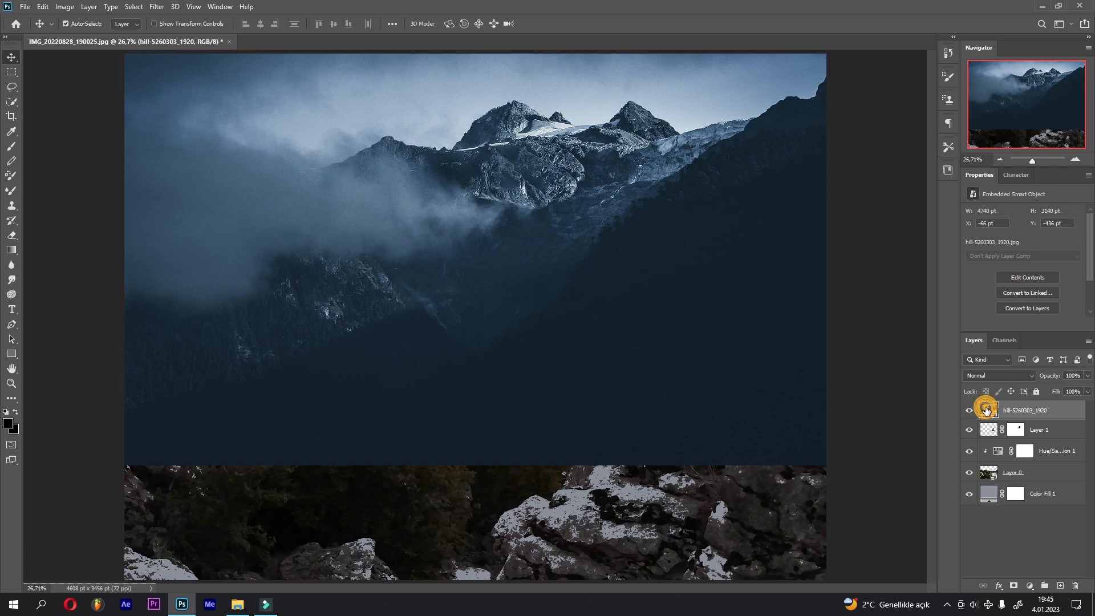
pyautogui.click(1013, 586)
pyautogui.press('b')
pyautogui.hotkey('ctrl', 'i')
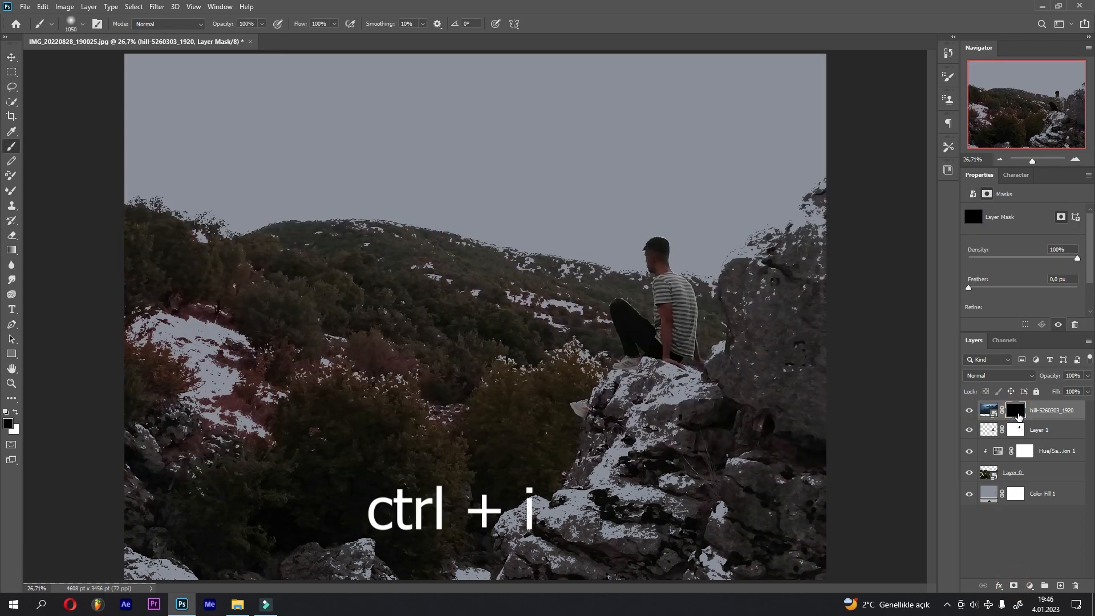
pyautogui.click(16, 410)
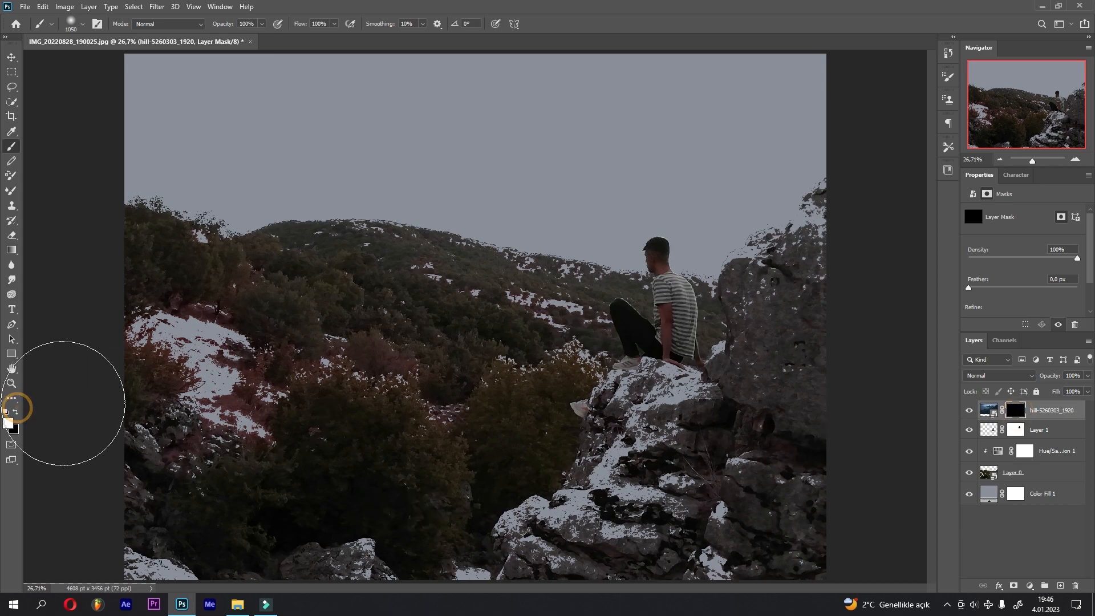
pyautogui.moveTo(156, 90)
pyautogui.mouseDown()
pyautogui.moveTo(298, 81)
pyautogui.moveTo(263, 73)
pyautogui.moveTo(772, 61)
pyautogui.moveTo(724, 62)
pyautogui.moveTo(764, 135)
pyautogui.moveTo(729, 181)
pyautogui.moveTo(651, 209)
pyautogui.moveTo(562, 212)
pyautogui.mouseUp()
# Step: Stack Layer 1 above the hill image and paint more of the hill mask along the horizon and both sides
pyautogui.moveTo(992, 433); pyautogui.dragTo(994, 409)
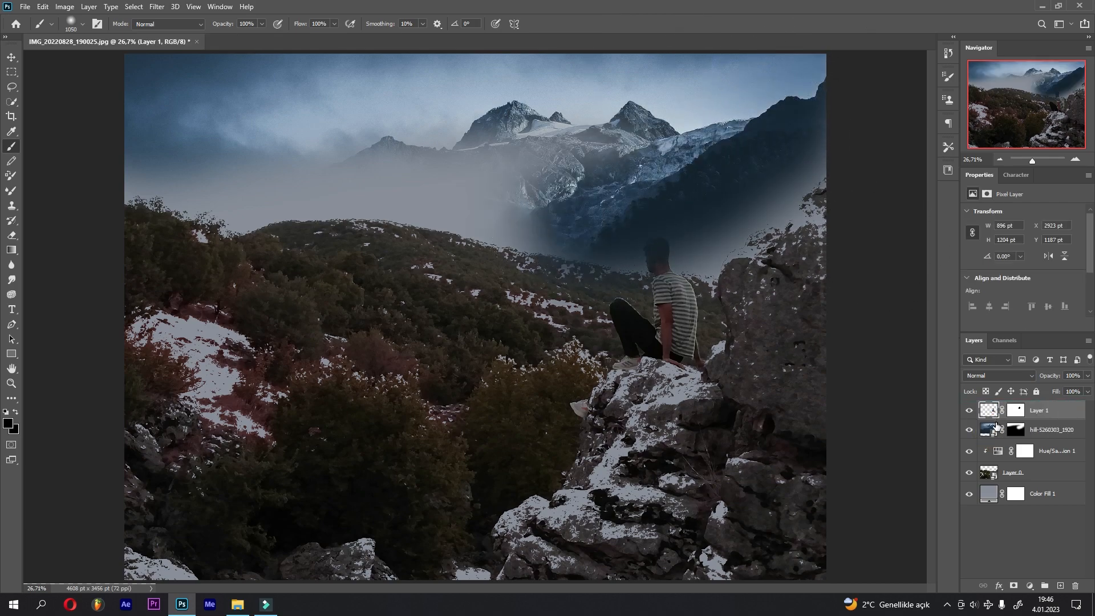
pyautogui.click(1015, 429)
pyautogui.press('x')
pyautogui.moveTo(709, 232)
pyautogui.mouseDown()
pyautogui.moveTo(736, 200)
pyautogui.moveTo(640, 236)
pyautogui.moveTo(398, 226)
pyautogui.moveTo(316, 219)
pyautogui.moveTo(176, 166)
pyautogui.mouseUp()
pyautogui.moveTo(767, 167)
pyautogui.mouseDown()
pyautogui.moveTo(729, 213)
pyautogui.moveTo(715, 283)
pyautogui.mouseUp()
pyautogui.click(147, 240)
pyautogui.hotkey('ctrl', 'z')
pyautogui.click(131, 159)
pyautogui.moveTo(131, 159); pyautogui.dragTo(173, 172)
# Step: Touch up the hill mask where the fog meets the slope on the left, using a resized brush at 28% opacity
pyautogui.moveTo(223, 23)
pyautogui.mouseDown()
pyautogui.moveTo(197, 24)
pyautogui.moveTo(209, 29)
pyautogui.mouseUp()
pyautogui.keyDown('alt'); pyautogui.rightClick(245, 261); pyautogui.keyUp('alt')
pyautogui.moveTo(150, 265)
pyautogui.mouseDown()
pyautogui.moveTo(204, 269)
pyautogui.moveTo(142, 222)
pyautogui.mouseUp()
pyautogui.hotkey('ctrl', 'z')
pyautogui.press('2')
pyautogui.press('8')
pyautogui.press('x')
pyautogui.click(251, 258)
# Step: Blend the hill mask softly into the left hillside with a resized white brush at 12% opacity
pyautogui.press('x')
pyautogui.keyDown('alt'); pyautogui.rightClick(389, 319); pyautogui.keyUp('alt')
pyautogui.moveTo(221, 27); pyautogui.dragTo(213, 24)
pyautogui.moveTo(240, 289)
pyautogui.mouseDown()
pyautogui.moveTo(132, 220)
pyautogui.moveTo(261, 279)
pyautogui.mouseUp()
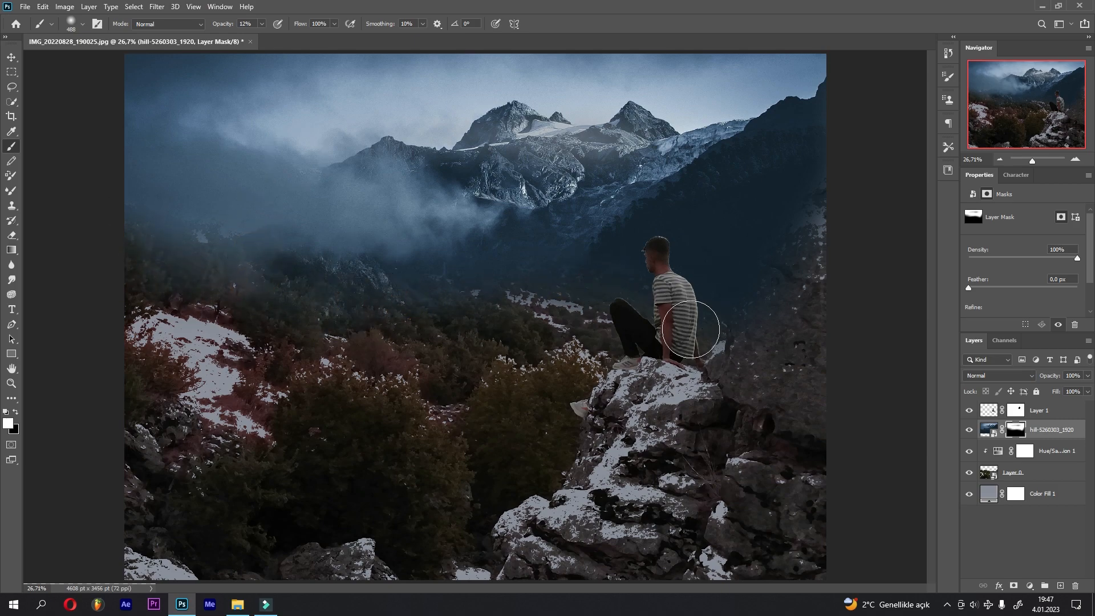
# Step: Set the brush opacity to 22% and paint the hill mask across the bushy middle slope between the left hillside and the man
pyautogui.moveTo(226, 30); pyautogui.dragTo(233, 29)
pyautogui.moveTo(369, 327)
pyautogui.mouseDown()
pyautogui.moveTo(397, 343)
pyautogui.moveTo(548, 337)
pyautogui.moveTo(580, 307)
pyautogui.mouseUp()
pyautogui.click(1013, 429)
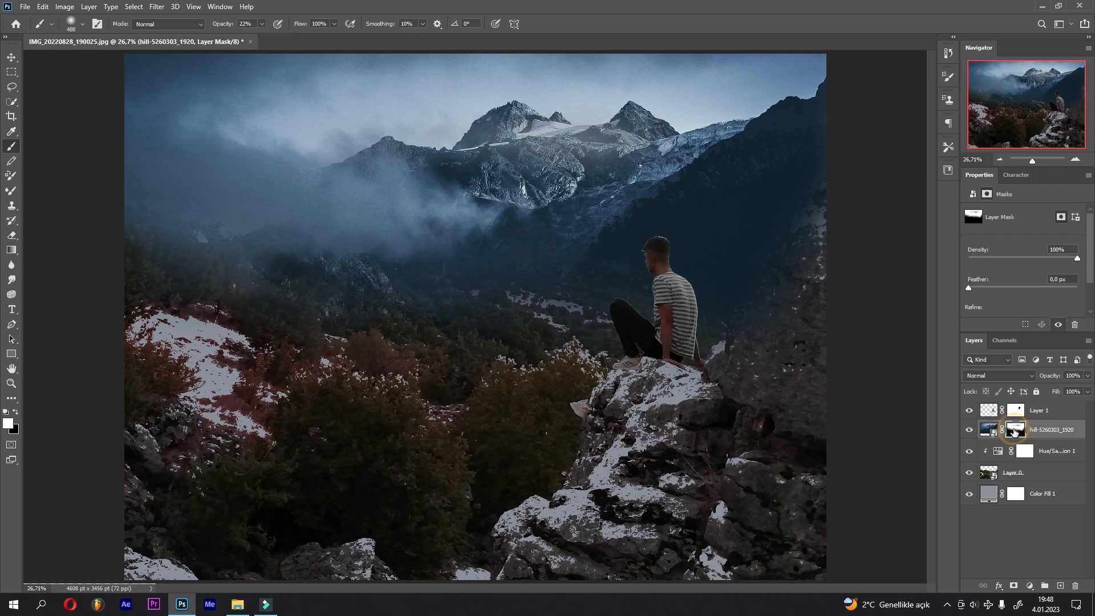
# Step: Hide the hill layer, select Layer 0 and trace the large right-hand rock's lower left edge with the Pen tool, starting beside the man's hand
pyautogui.click(969, 430)
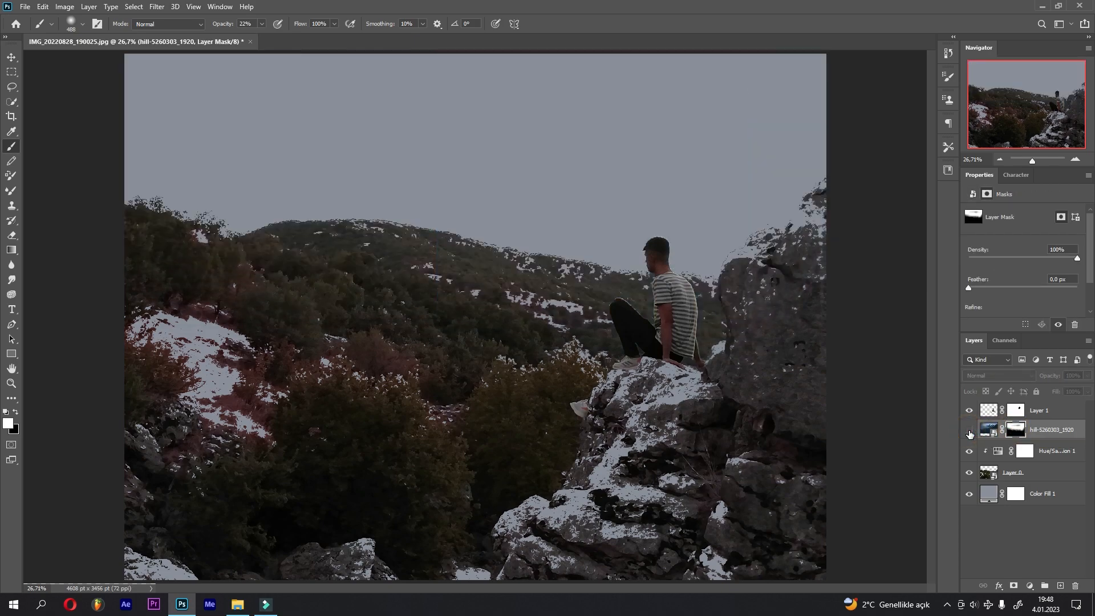
pyautogui.click(990, 473)
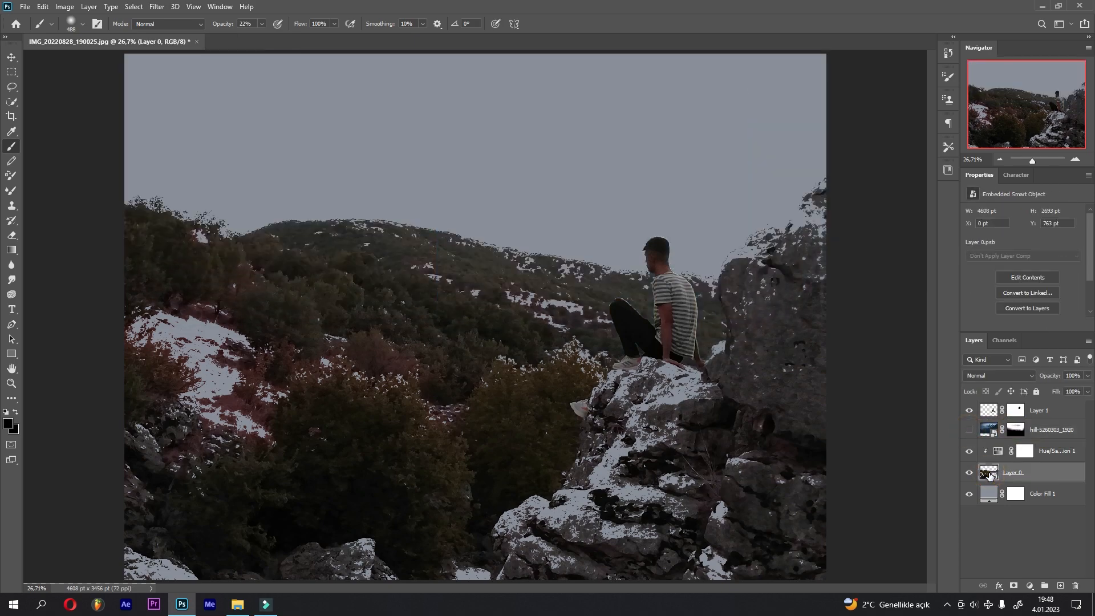
pyautogui.click(11, 324)
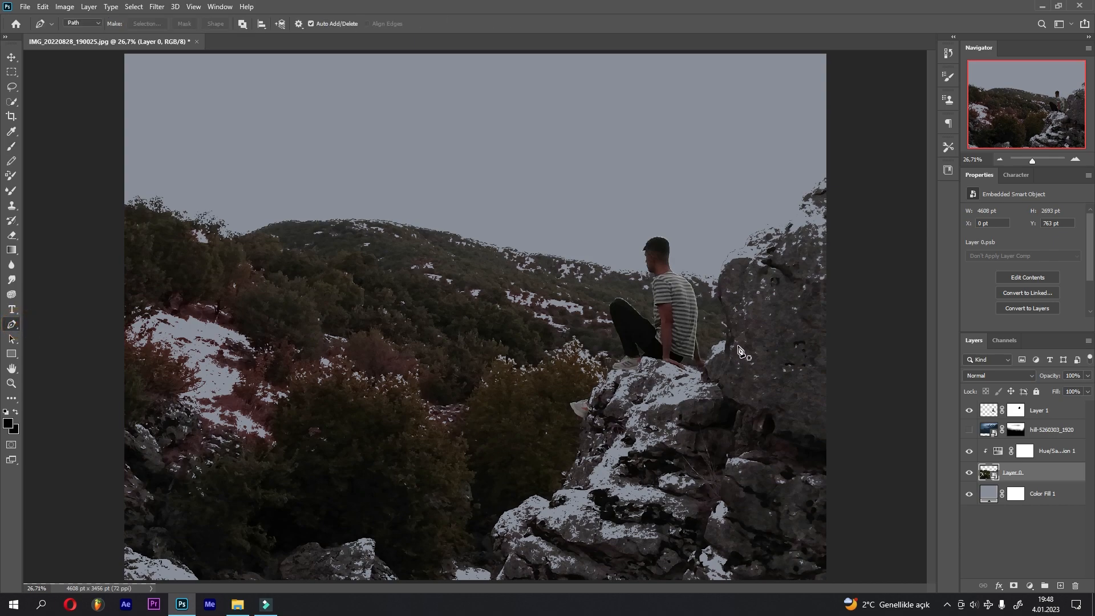
pyautogui.hotkey('ctrl', '+')
pyautogui.hotkey('ctrl', '+')
pyautogui.moveTo(777, 299); pyautogui.dragTo(132, 406)
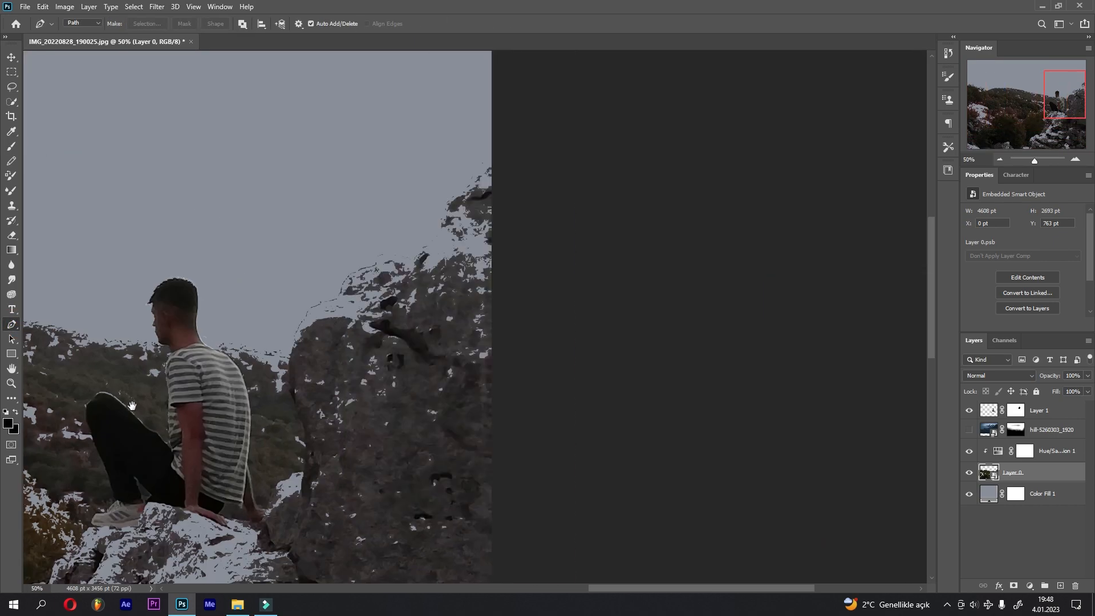
pyautogui.hotkey('ctrl', '+')
pyautogui.hotkey('ctrl', '+')
pyautogui.moveTo(497, 363); pyautogui.dragTo(318, 526)
pyautogui.hotkey('ctrl', '+')
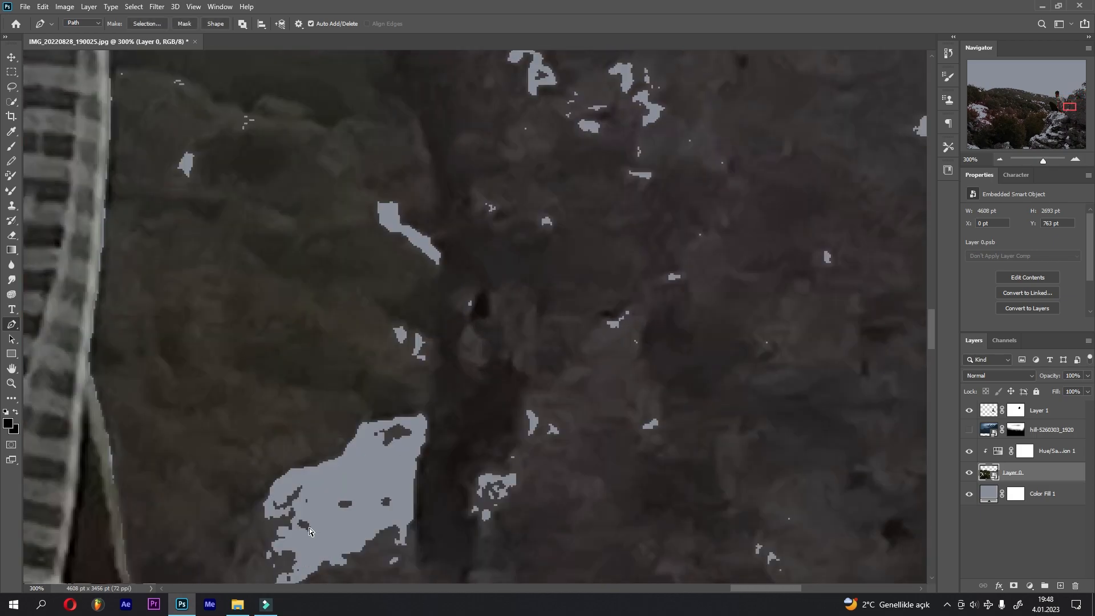
pyautogui.moveTo(329, 442)
pyautogui.mouseDown()
pyautogui.moveTo(358, 387)
pyautogui.moveTo(377, 284)
pyautogui.moveTo(402, 253)
pyautogui.moveTo(445, 230)
pyautogui.mouseUp()
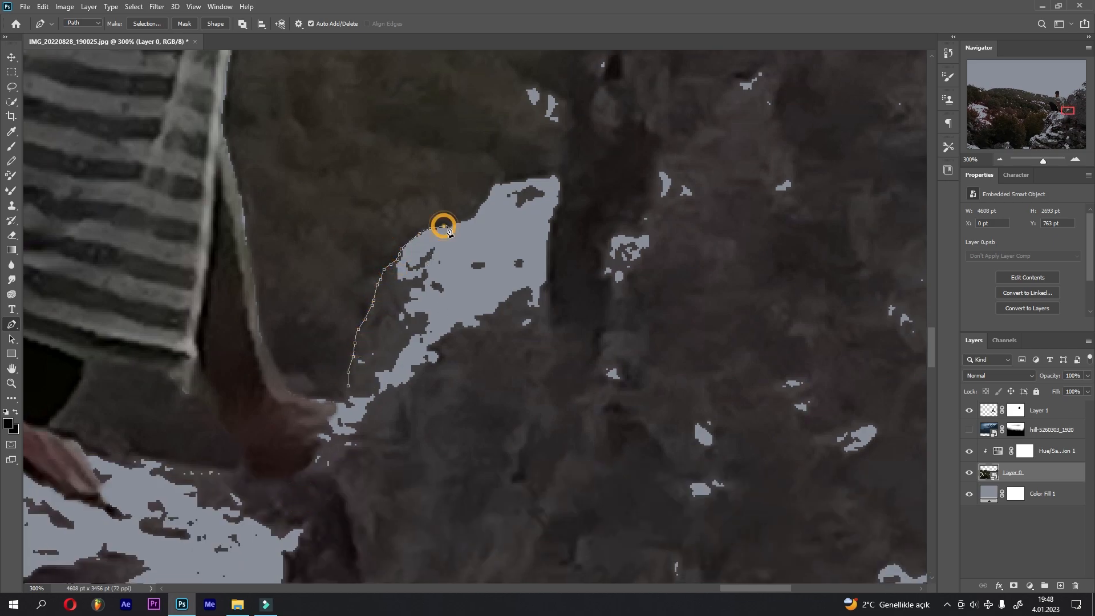
pyautogui.moveTo(500, 187)
pyautogui.mouseDown()
pyautogui.moveTo(532, 179)
pyautogui.moveTo(565, 108)
pyautogui.moveTo(489, 443)
pyautogui.moveTo(495, 373)
pyautogui.moveTo(451, 181)
pyautogui.moveTo(465, 408)
pyautogui.moveTo(367, 262)
pyautogui.moveTo(269, 445)
pyautogui.moveTo(287, 363)
pyautogui.mouseUp()
pyautogui.moveTo(313, 291)
pyautogui.mouseDown()
pyautogui.moveTo(407, 150)
pyautogui.moveTo(493, 110)
pyautogui.moveTo(604, 99)
pyautogui.moveTo(222, 357)
pyautogui.moveTo(251, 296)
pyautogui.moveTo(348, 234)
pyautogui.moveTo(439, 219)
pyautogui.moveTo(438, 192)
pyautogui.mouseUp()
# Step: Continue the pen path up the rock's left side and along the snowy edge of its upper slope
pyautogui.click(650, 173)
pyautogui.moveTo(666, 176); pyautogui.dragTo(339, 374)
pyautogui.click(369, 338)
pyautogui.click(401, 287)
pyautogui.click(498, 161)
pyautogui.moveTo(499, 191)
pyautogui.mouseDown()
pyautogui.moveTo(504, 161)
pyautogui.moveTo(344, 318)
pyautogui.mouseUp()
pyautogui.click(356, 285)
pyautogui.moveTo(390, 183); pyautogui.dragTo(53, 482)
# Step: Extend the pen path over the rock's topmost ridge to the image's right edge
pyautogui.click(92, 439)
pyautogui.click(155, 373)
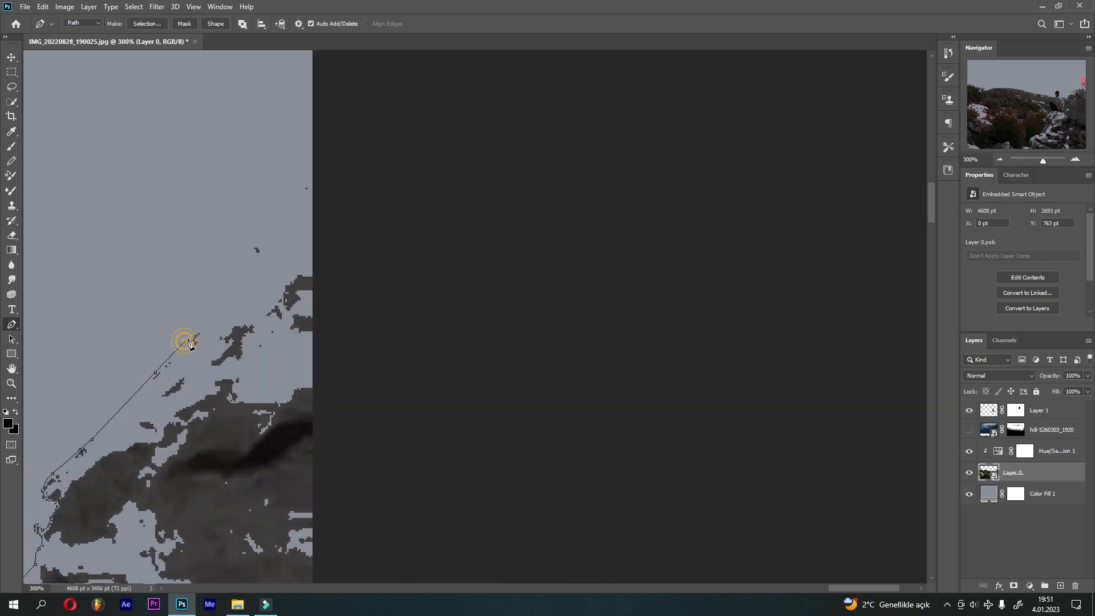
pyautogui.click(236, 321)
pyautogui.click(254, 314)
pyautogui.click(266, 307)
pyautogui.click(280, 295)
pyautogui.click(283, 288)
pyautogui.click(291, 281)
pyautogui.click(299, 275)
pyautogui.click(318, 272)
pyautogui.hotkey('ctrl', '0')
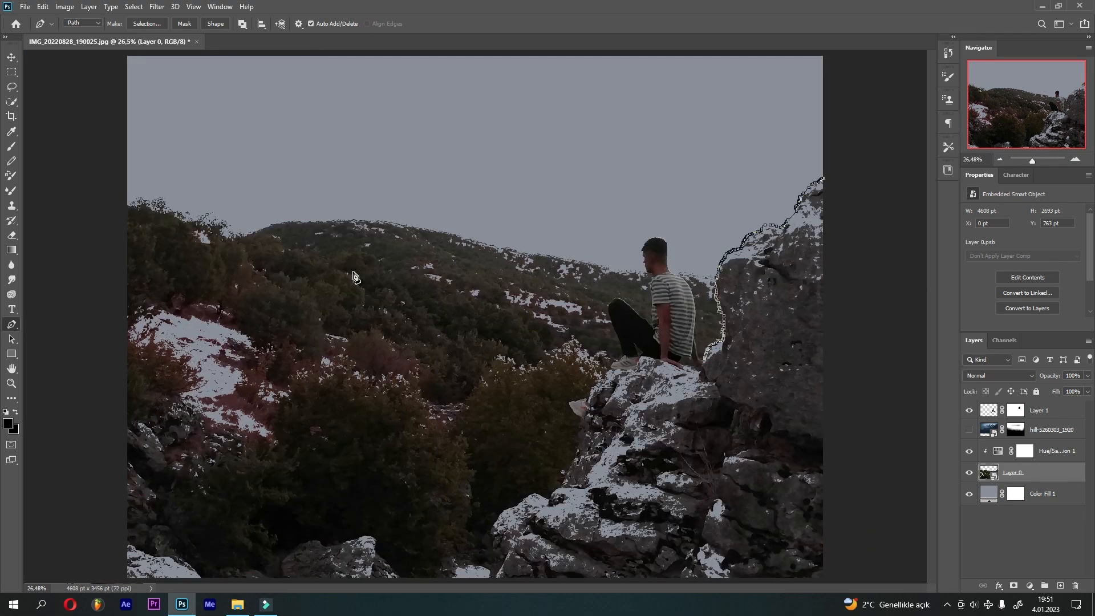
# Step: Show the hill layer, target its mask, close the path around the rock outside the canvas and along its base, and load it as a selection
pyautogui.click(969, 430)
pyautogui.click(1016, 430)
pyautogui.click(844, 179)
pyautogui.click(882, 375)
pyautogui.click(879, 420)
pyautogui.click(864, 438)
pyautogui.moveTo(790, 412); pyautogui.dragTo(744, 397)
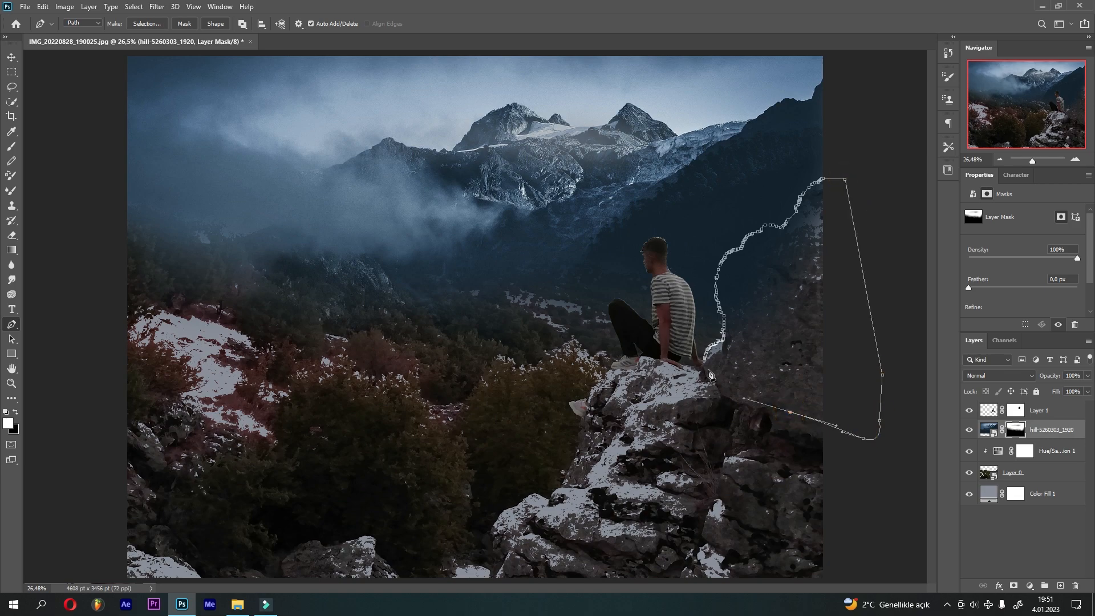
pyautogui.click(706, 364)
pyautogui.hotkey('ctrl', 'Return')
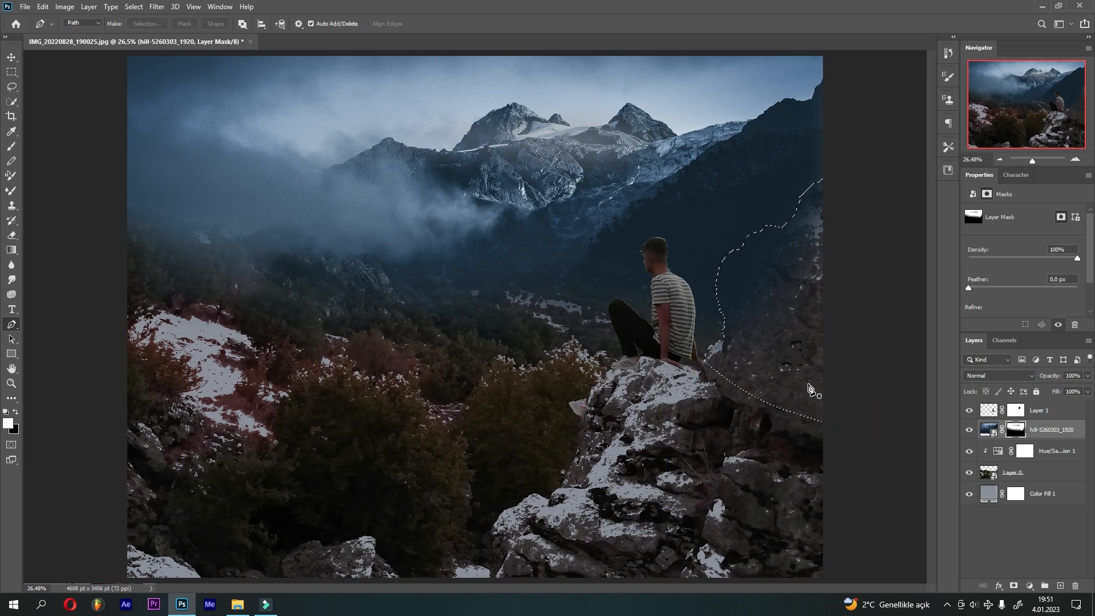
# Step: Paint the selected rock black on the hill mask with a soft 1817 px brush at 100% opacity, and deselect
pyautogui.click(11, 146)
pyautogui.moveTo(219, 25); pyautogui.dragTo(619, 20)
pyautogui.moveTo(748, 294); pyautogui.dragTo(802, 259)
pyautogui.click(15, 412)
pyautogui.moveTo(626, 266); pyautogui.dragTo(727, 266)
pyautogui.moveTo(795, 339)
pyautogui.mouseDown()
pyautogui.moveTo(771, 242)
pyautogui.moveTo(839, 123)
pyautogui.mouseUp()
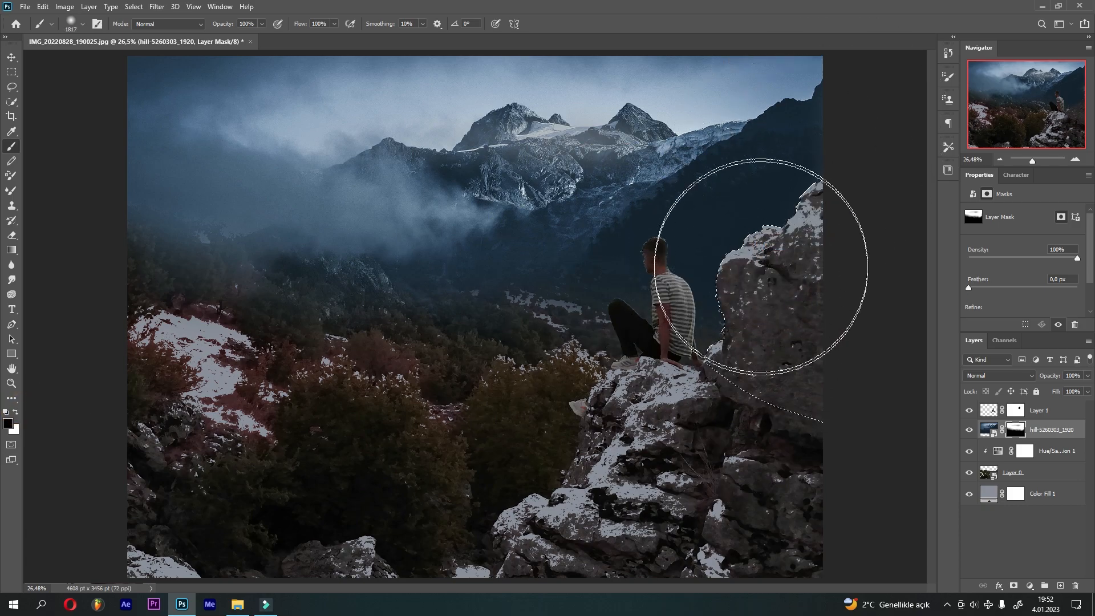
pyautogui.hotkey('ctrl', 'd')
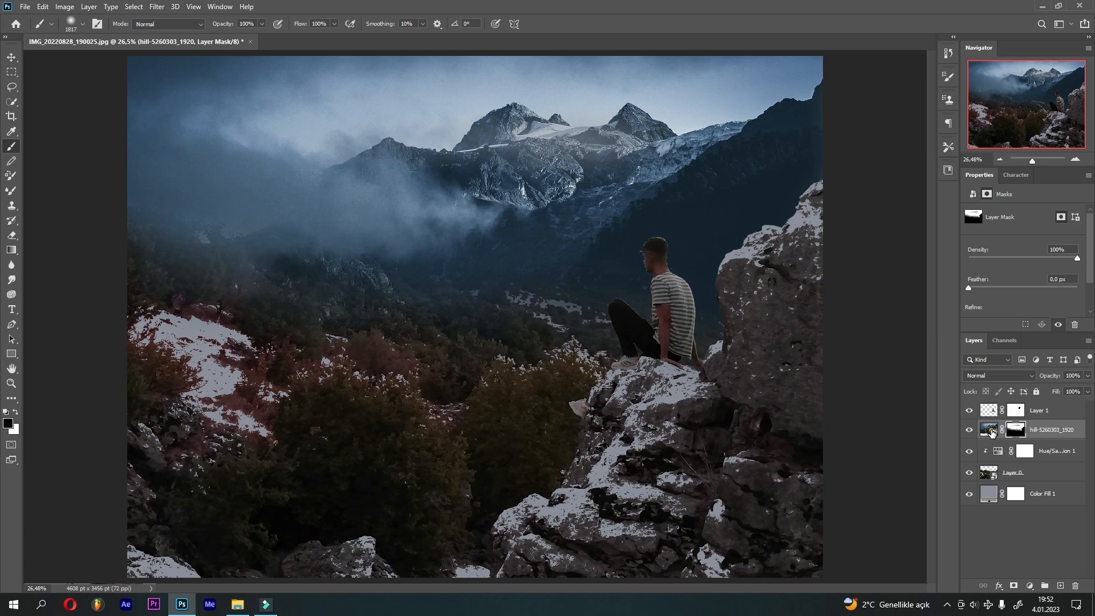
# Step: Clip a Hue/Saturation adjustment to the hill layer with hue -4, saturation -31 and lightness +29
pyautogui.click(990, 431)
pyautogui.click(1029, 586)
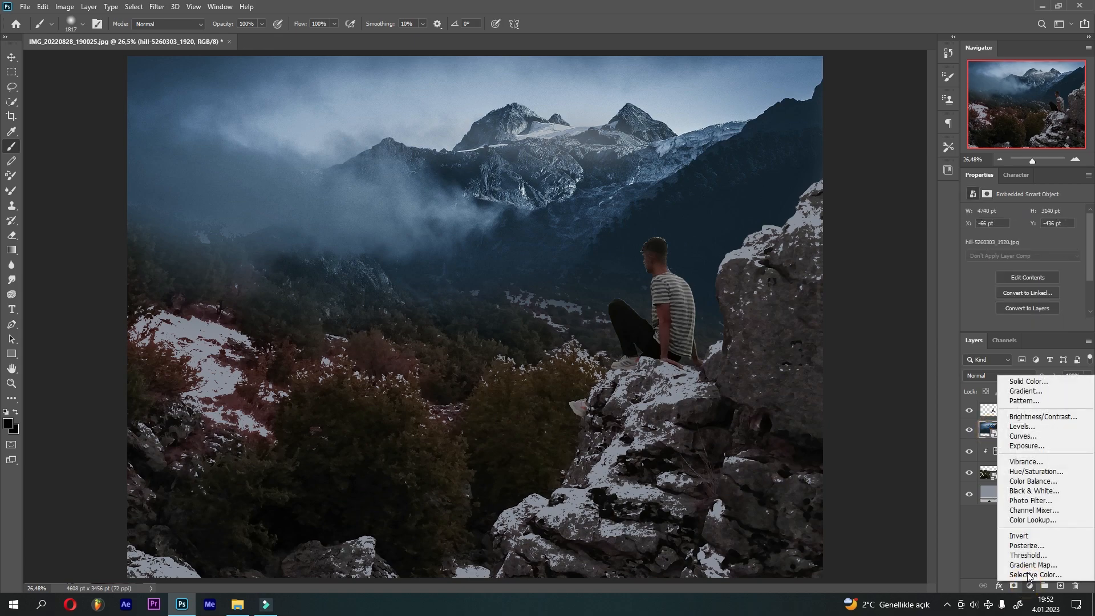
pyautogui.click(1036, 471)
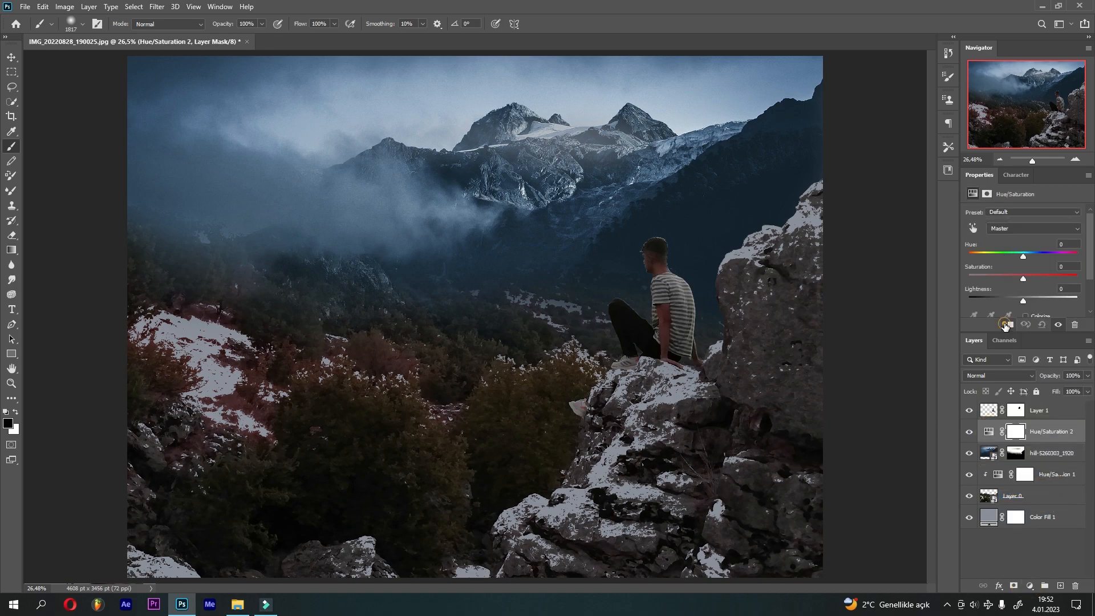
pyautogui.click(1007, 325)
pyautogui.moveTo(1022, 254); pyautogui.dragTo(1043, 300)
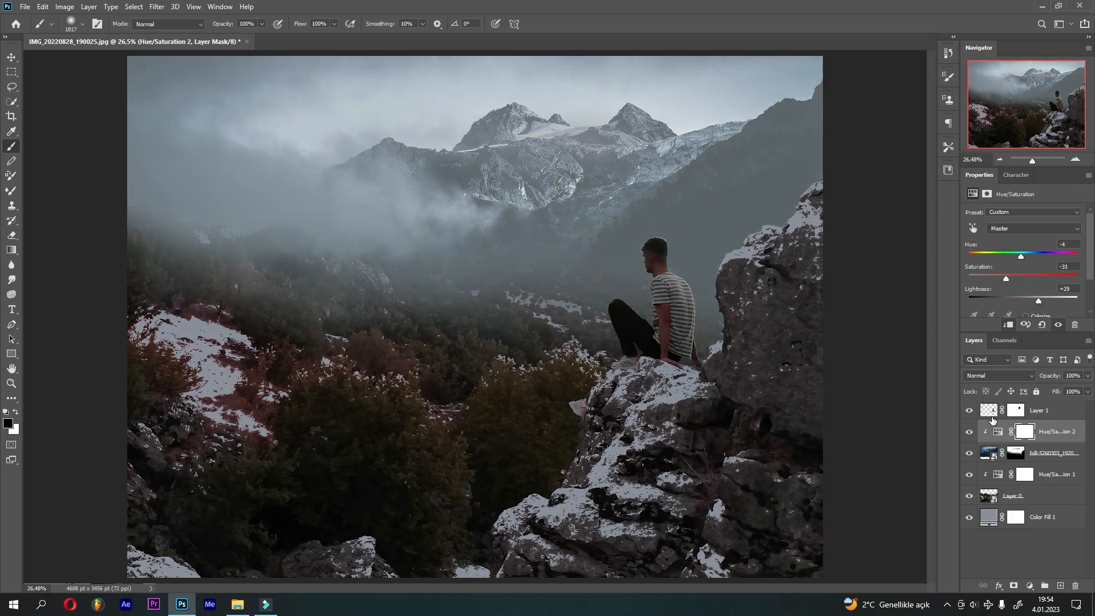
# Step: Clip a Hue/Saturation adjustment to the man's Layer 1 with hue -10, saturation +2 and lightness -3, checking the layer's visibility
pyautogui.click(989, 410)
pyautogui.click(1029, 585)
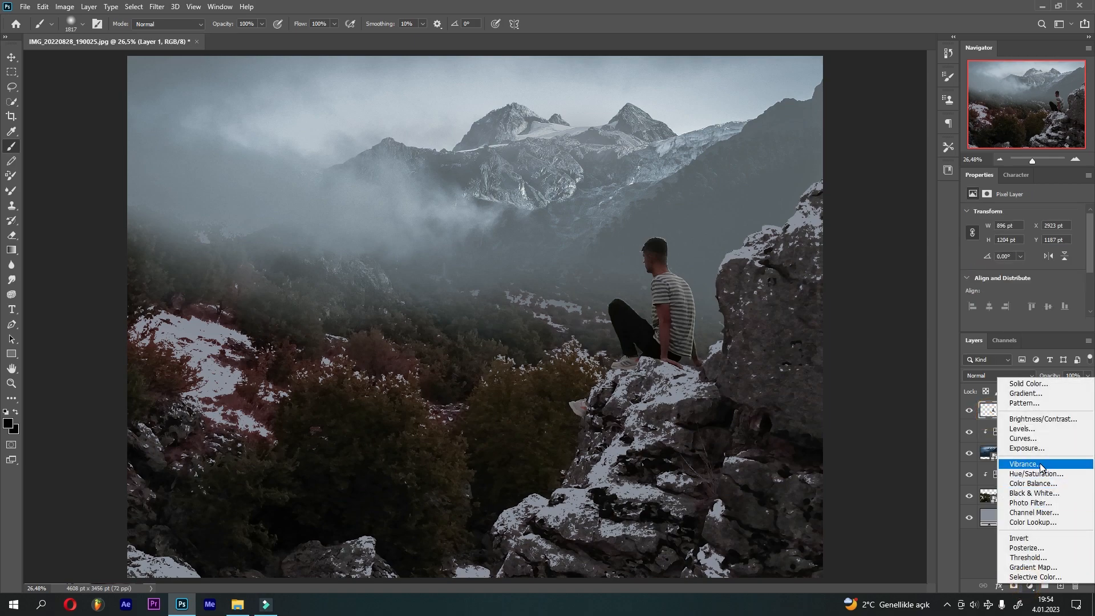
pyautogui.click(1043, 467)
pyautogui.click(1008, 325)
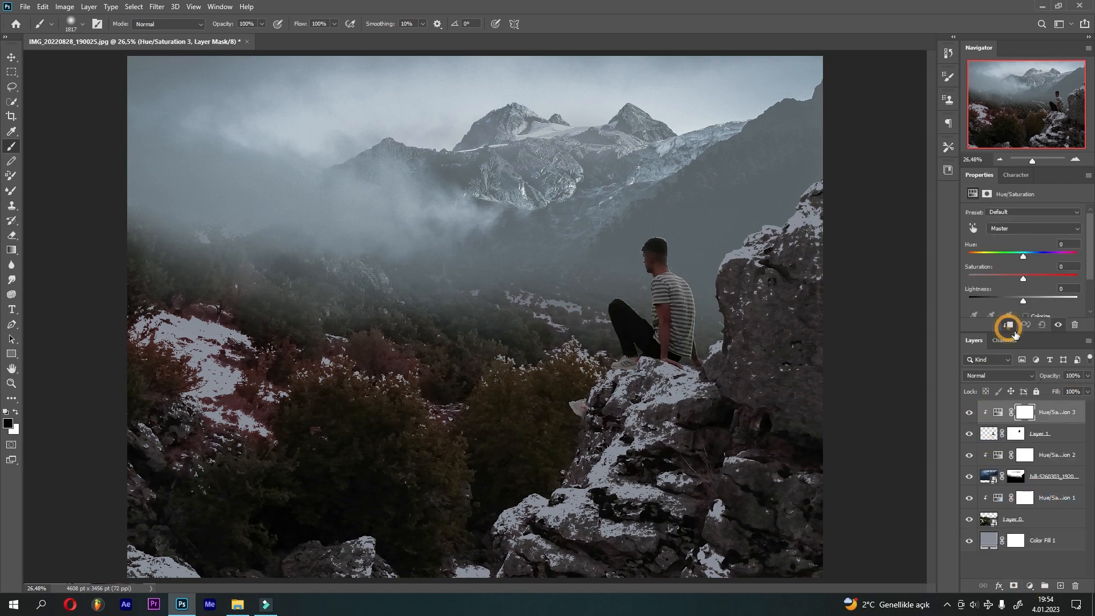
pyautogui.moveTo(1023, 258); pyautogui.dragTo(1013, 279)
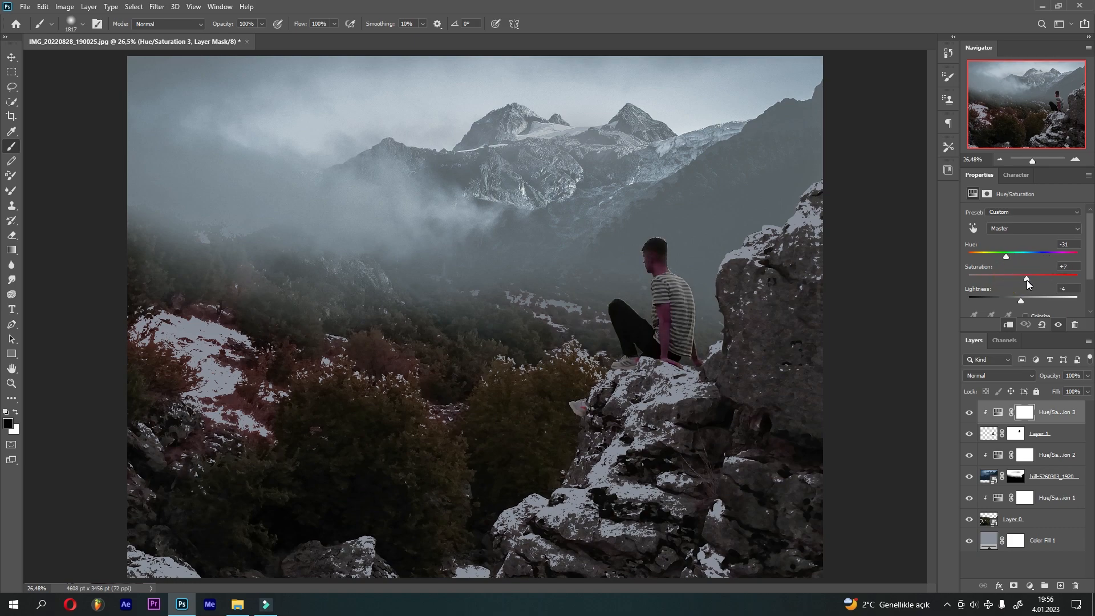
pyautogui.moveTo(1026, 297); pyautogui.dragTo(1022, 301)
pyautogui.moveTo(1023, 278); pyautogui.dragTo(1028, 282)
pyautogui.click(970, 434)
pyautogui.click(969, 433)
# Step: Target Layer 1's mask and clean the pale fringe along the man's leg with a 43 px black brush
pyautogui.click(991, 435)
pyautogui.click(1015, 434)
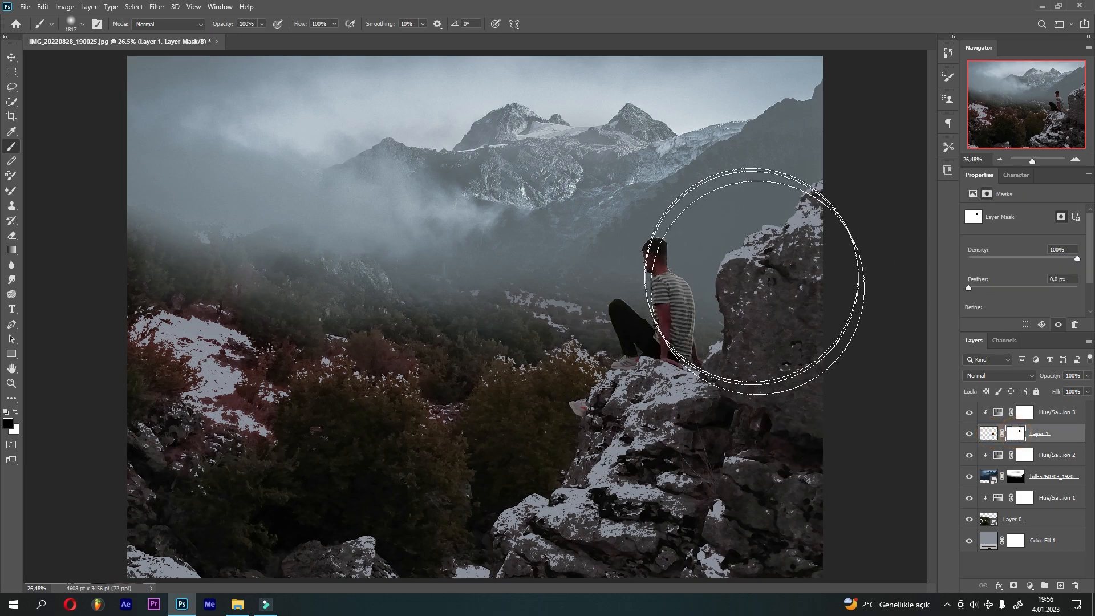
pyautogui.hotkey('ctrl', '+')
pyautogui.hotkey('ctrl', '+')
pyautogui.hotkey('ctrl', '+')
pyautogui.hotkey('ctrl', '+')
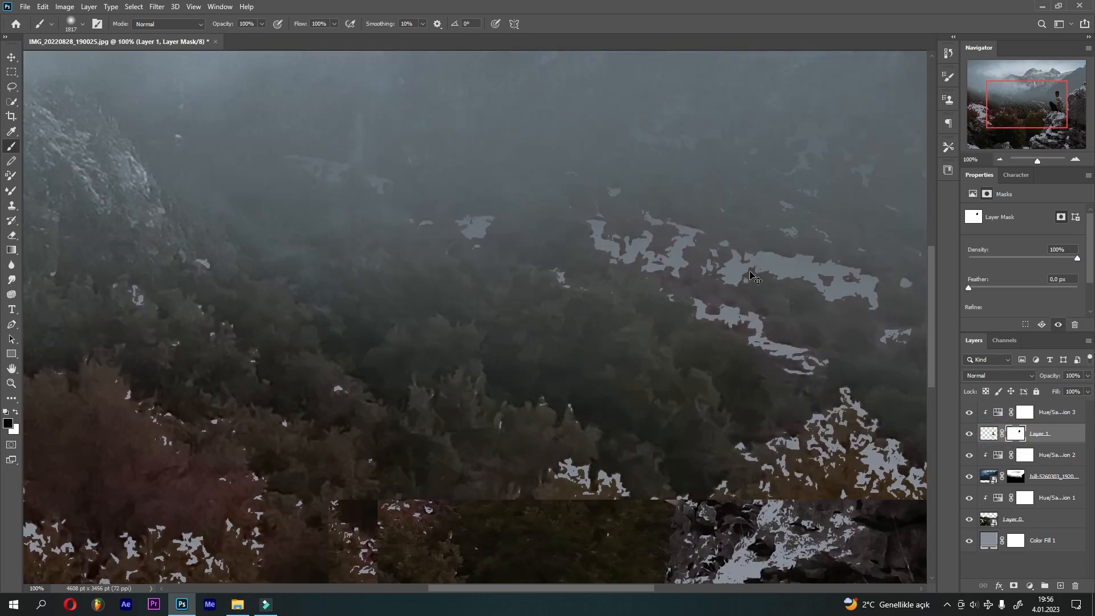
pyautogui.moveTo(791, 251); pyautogui.dragTo(395, 320)
pyautogui.moveTo(792, 286); pyautogui.dragTo(642, 303)
pyautogui.moveTo(741, 270)
pyautogui.mouseDown()
pyautogui.moveTo(452, 274)
pyautogui.moveTo(274, 291)
pyautogui.mouseUp()
pyautogui.hotkey('ctrl', '+')
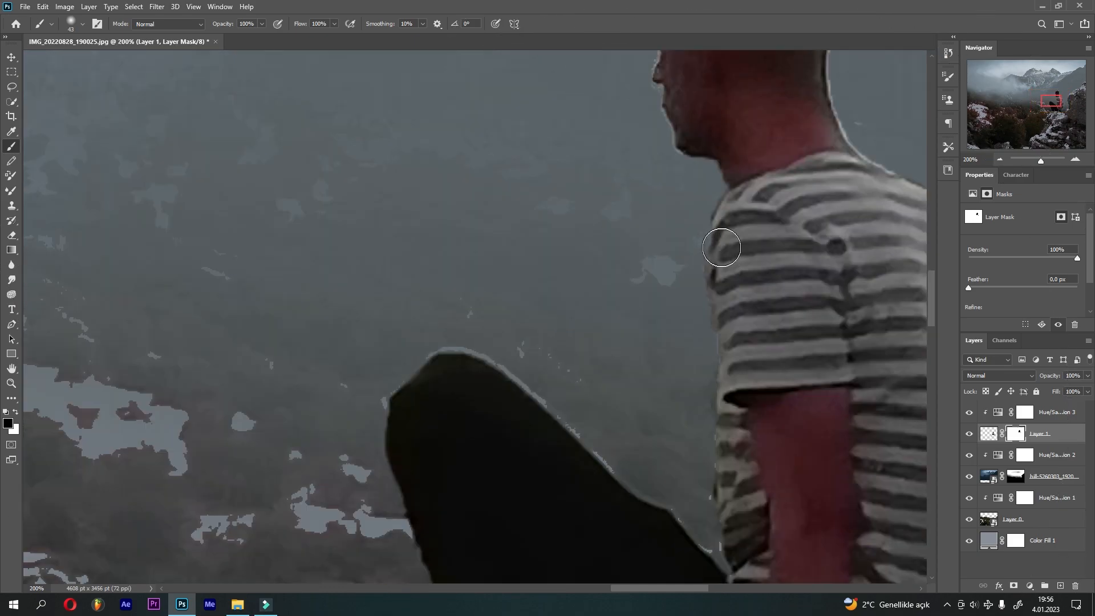
pyautogui.hotkey('ctrl', '+')
pyautogui.moveTo(679, 516); pyautogui.dragTo(694, 527)
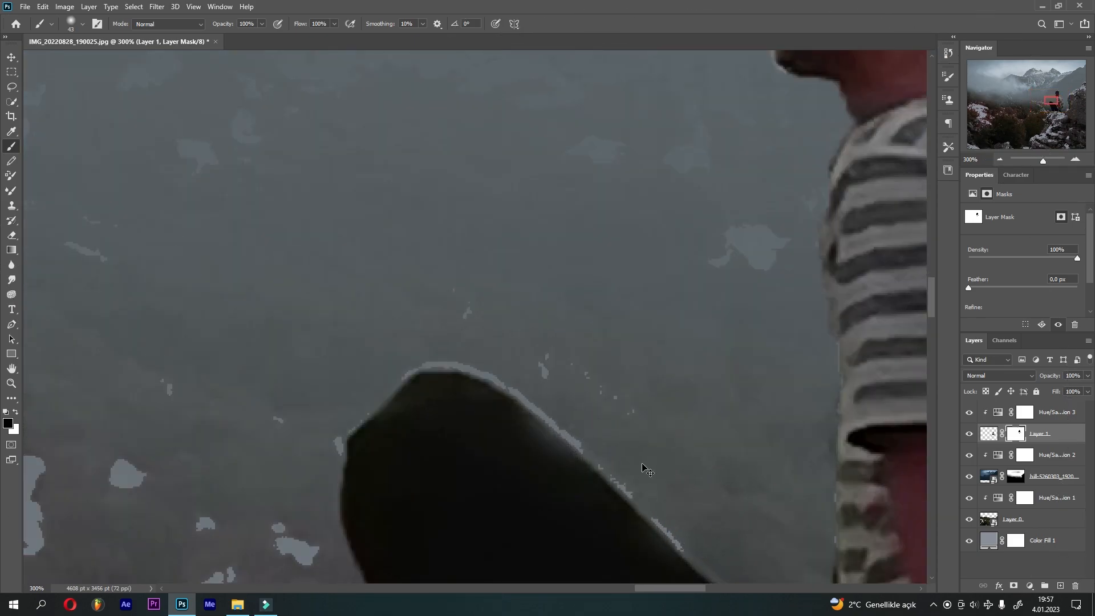
pyautogui.moveTo(787, 575); pyautogui.dragTo(457, 420)
pyautogui.moveTo(457, 211); pyautogui.dragTo(461, 513)
pyautogui.moveTo(447, 327)
pyautogui.mouseDown()
pyautogui.moveTo(381, 347)
pyautogui.moveTo(196, 463)
pyautogui.mouseUp()
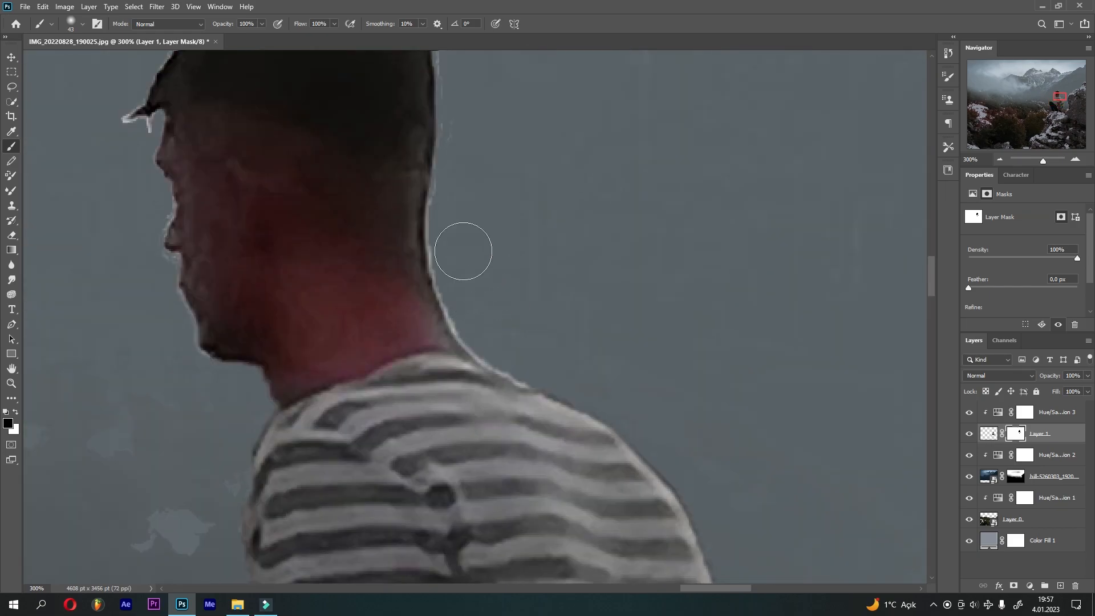
# Step: Refine Layer 1's mask around the man's neck, shoulder and face with a 9 px brush, removing the light fringe
pyautogui.moveTo(554, 322); pyautogui.dragTo(528, 322)
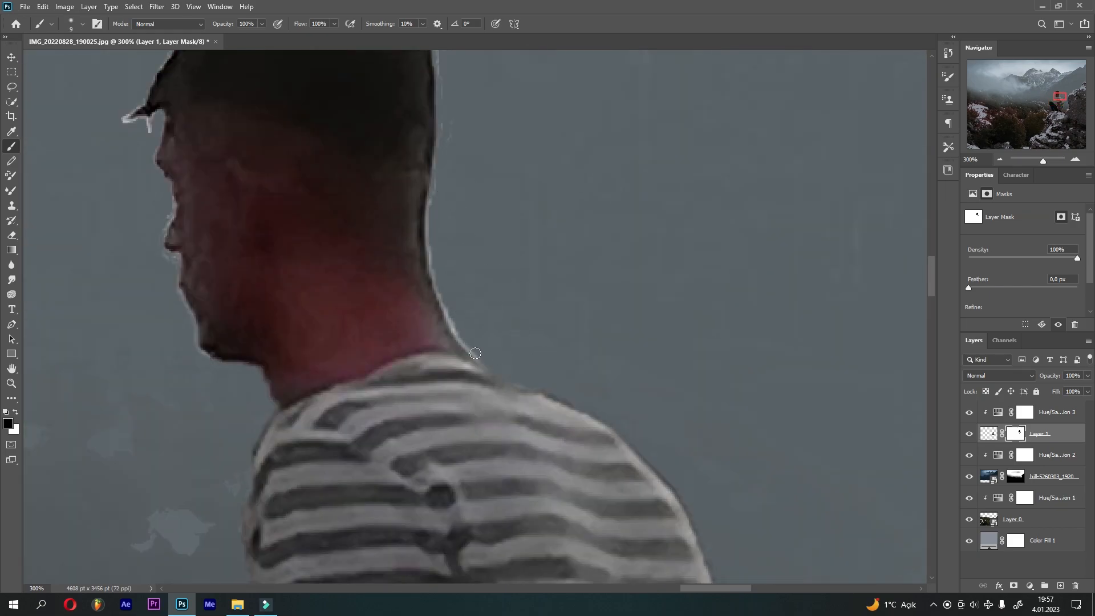
pyautogui.moveTo(447, 311); pyautogui.dragTo(429, 235)
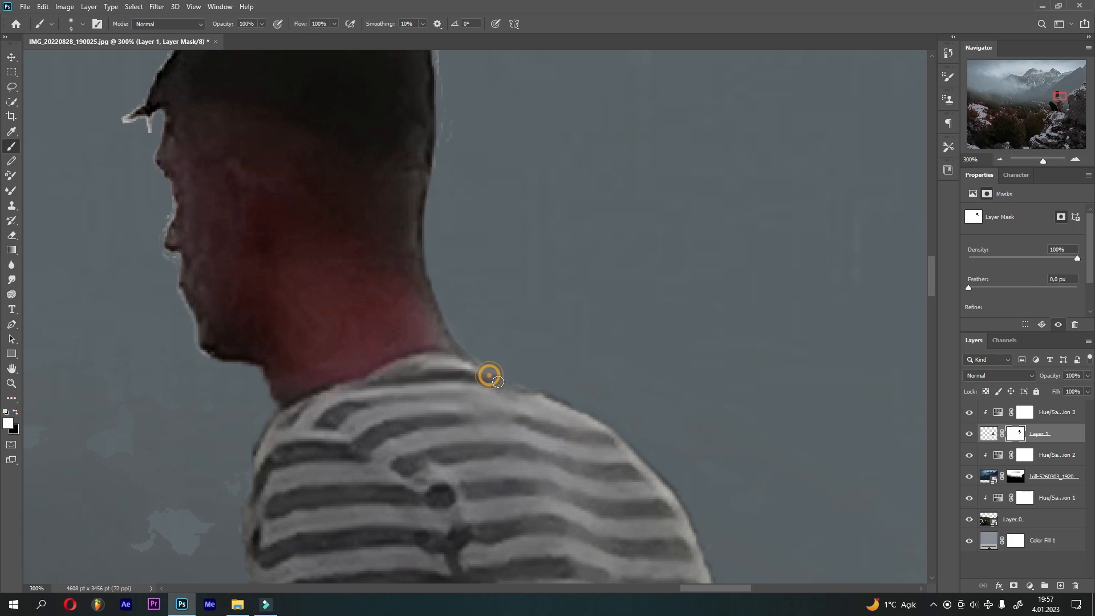
pyautogui.moveTo(185, 322); pyautogui.dragTo(225, 394)
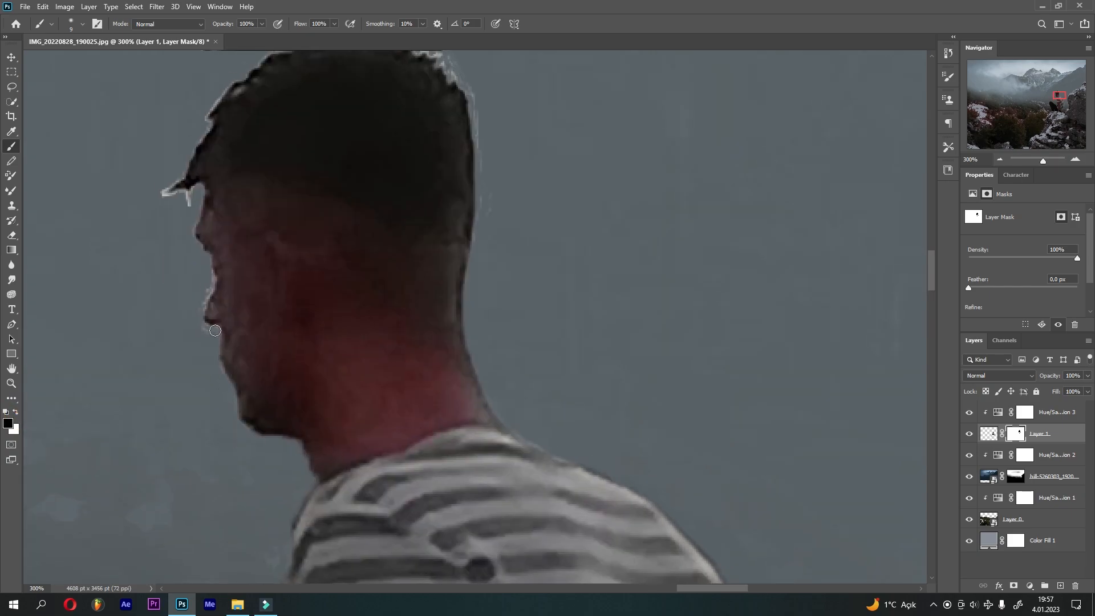
pyautogui.moveTo(211, 284); pyautogui.dragTo(276, 427)
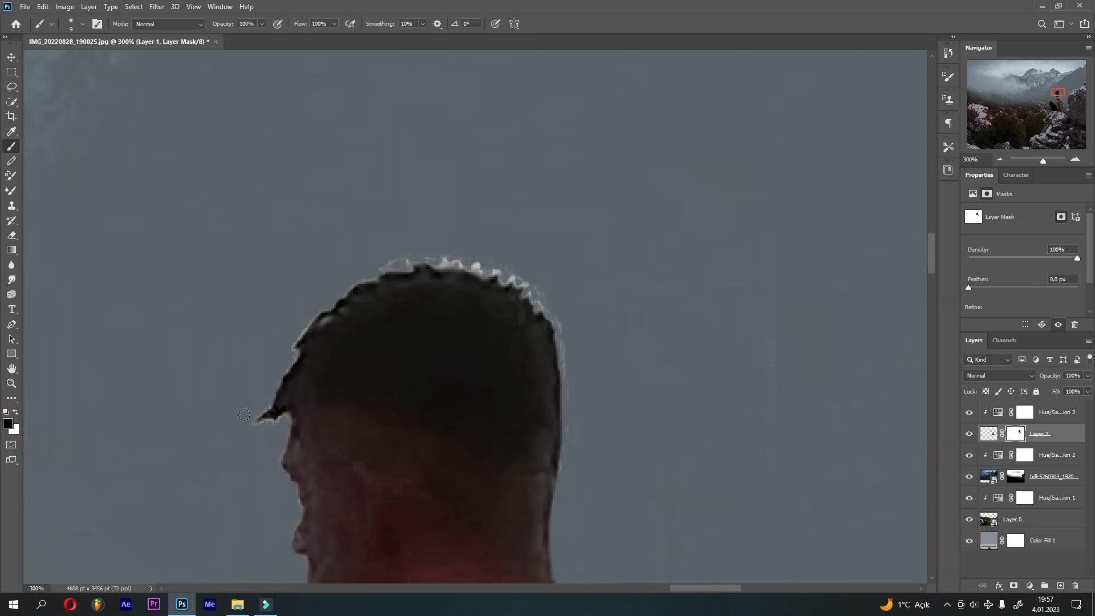
# Step: Mask out the light halo around the man's hair and the back of his head with a smaller black brush, undoing stray strokes
pyautogui.hotkey('ctrl', '+')
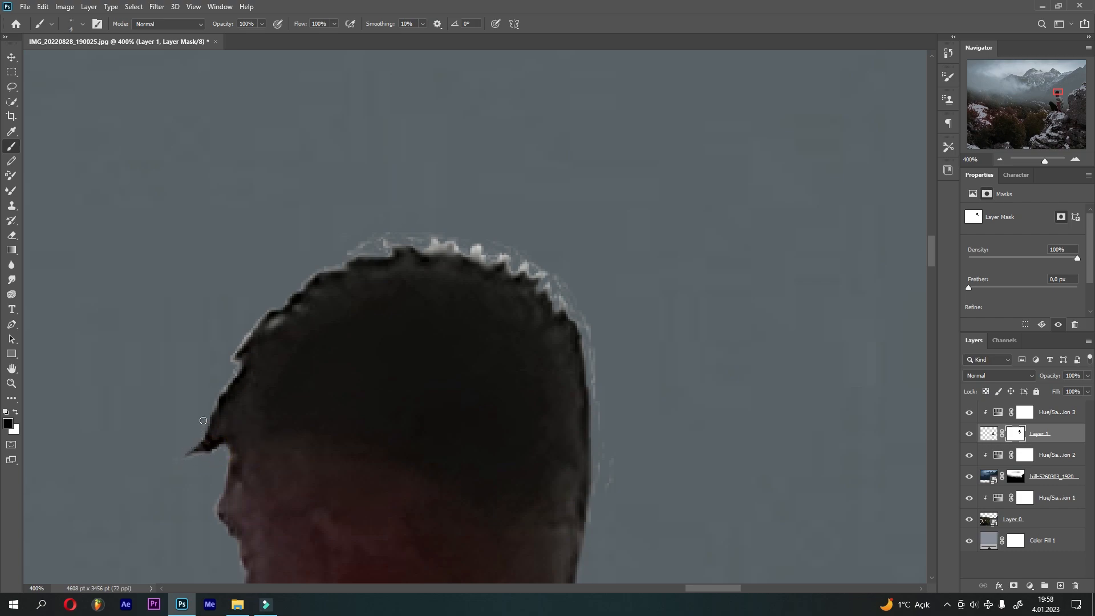
pyautogui.scroll(3, 214, 502)
pyautogui.moveTo(192, 500)
pyautogui.mouseDown()
pyautogui.moveTo(227, 431)
pyautogui.moveTo(247, 432)
pyautogui.moveTo(233, 459)
pyautogui.moveTo(250, 421)
pyautogui.mouseUp()
pyautogui.hotkey('ctrl', 'z')
pyautogui.moveTo(264, 461); pyautogui.dragTo(230, 508)
pyautogui.hotkey('ctrl', 'z')
pyautogui.hotkey('ctrl', 'z')
pyautogui.moveTo(153, 564)
pyautogui.mouseDown()
pyautogui.moveTo(192, 482)
pyautogui.moveTo(279, 421)
pyautogui.moveTo(193, 500)
pyautogui.mouseUp()
pyautogui.moveTo(195, 494)
pyautogui.mouseDown()
pyautogui.moveTo(249, 474)
pyautogui.moveTo(349, 502)
pyautogui.moveTo(343, 484)
pyautogui.moveTo(387, 509)
pyautogui.mouseUp()
pyautogui.hotkey('ctrl', 'z')
pyautogui.moveTo(426, 526); pyautogui.dragTo(243, 386)
pyautogui.moveTo(253, 499)
pyautogui.mouseDown()
pyautogui.moveTo(230, 415)
pyautogui.moveTo(173, 369)
pyautogui.mouseUp()
pyautogui.moveTo(316, 494); pyautogui.dragTo(381, 348)
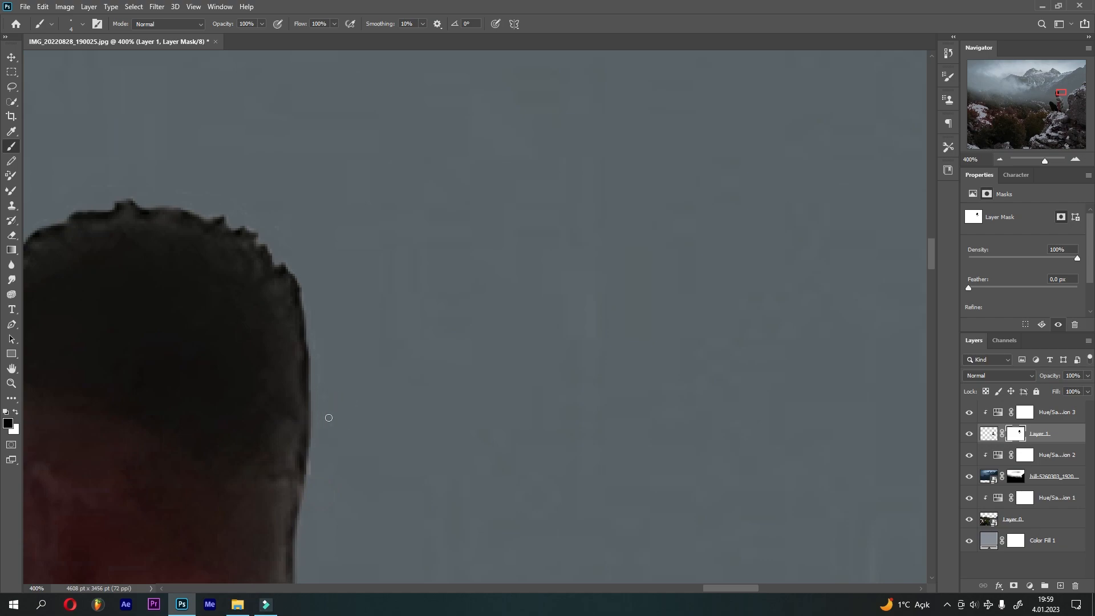
pyautogui.hotkey('ctrl', '0')
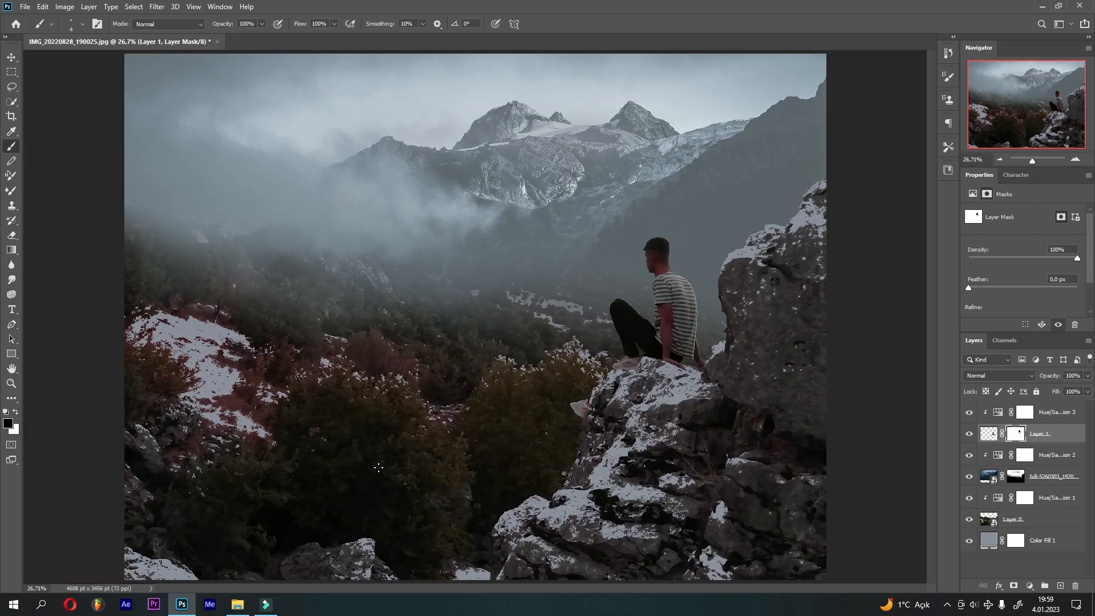
# Step: Add the white title "DON'T WAKE UP" in 82 pt Bebas Neue over the misty mountains, above the Hue/Saturation 3 layer
pyautogui.click(997, 413)
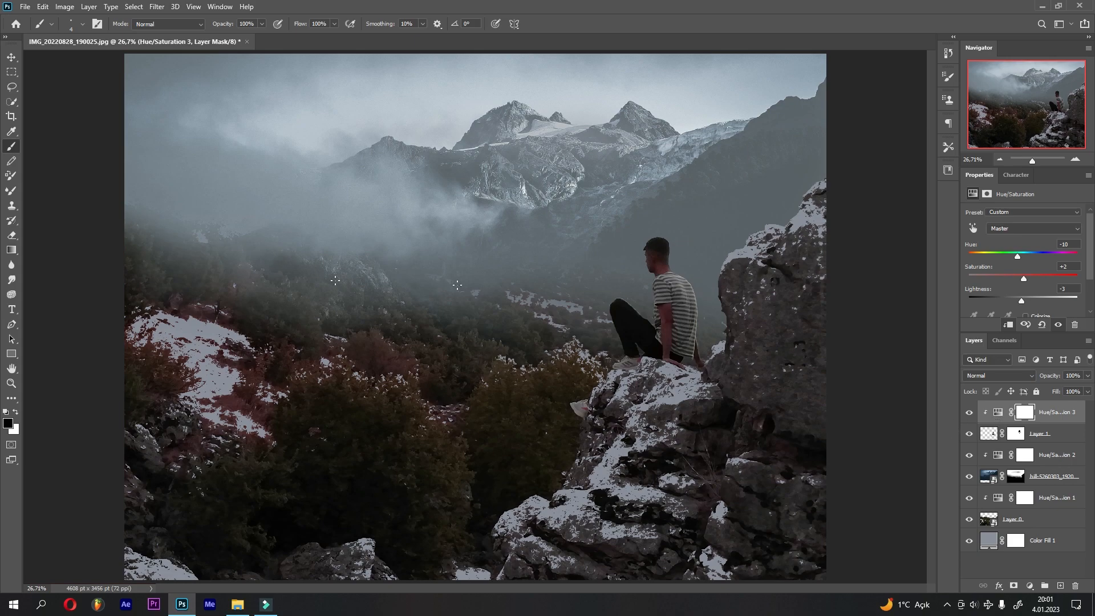
pyautogui.click(11, 309)
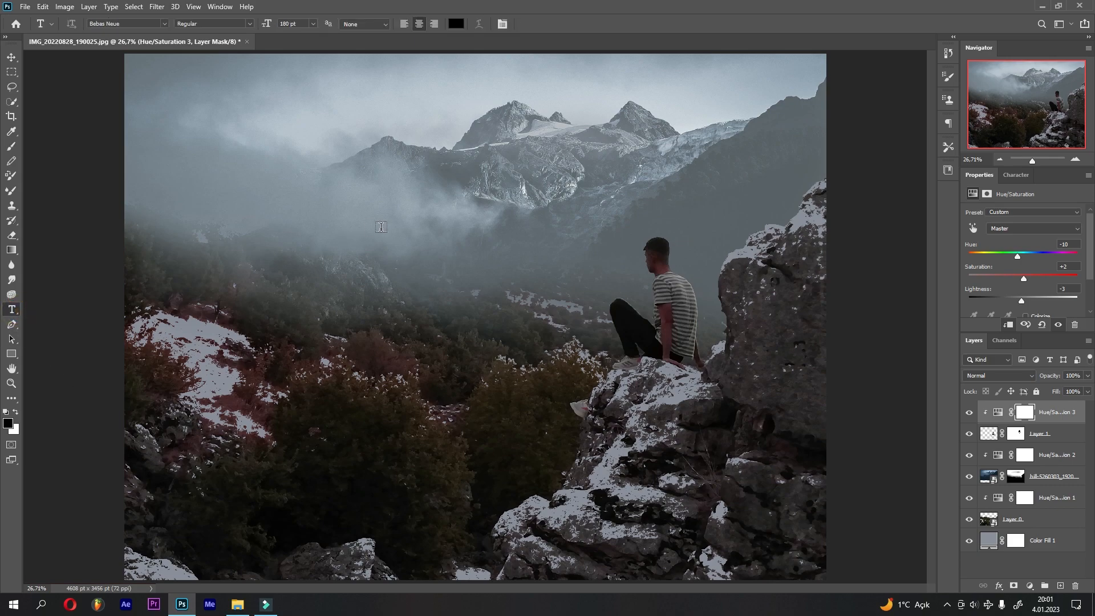
pyautogui.click(415, 188)
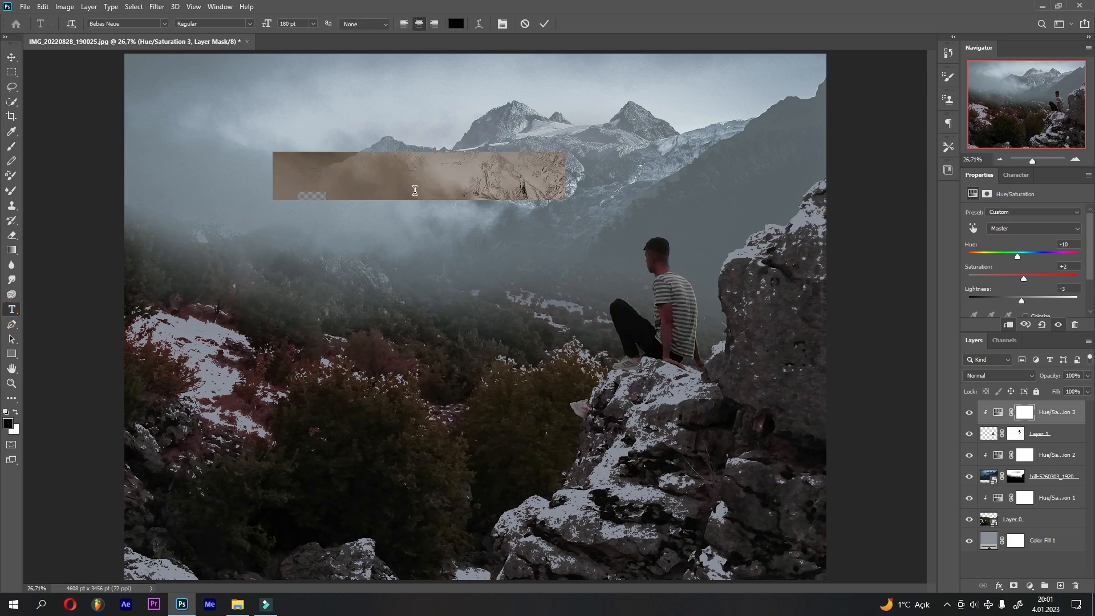
pyautogui.write("DON'")
pyautogui.write('T WAKE UP')
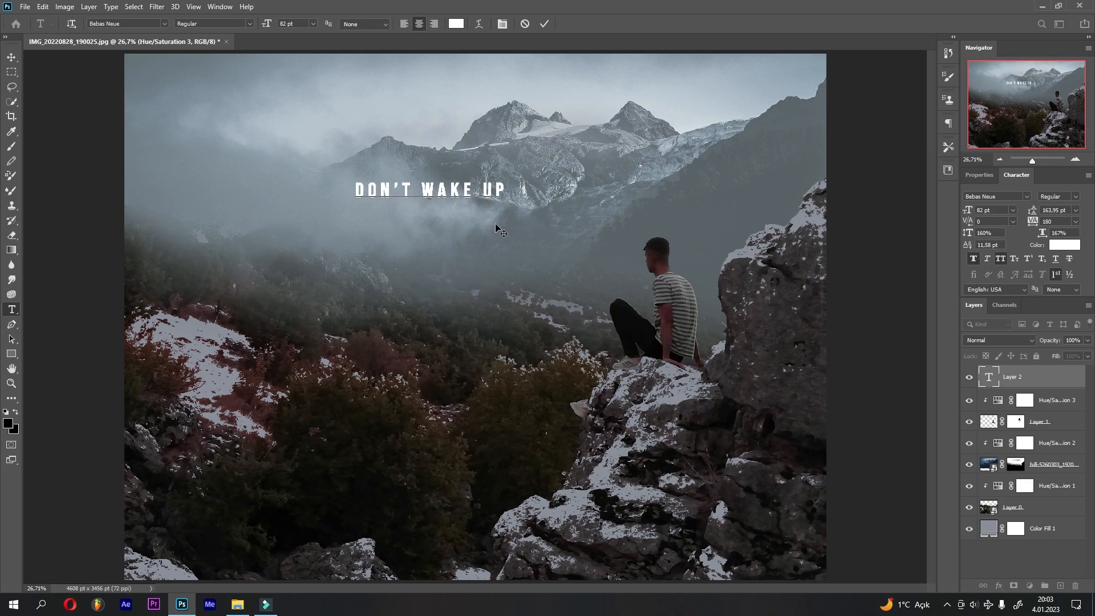
# Step: Set the title's tracking to 240 and horizontal scale to 196%, and move it down into the mist beside the man's head
pyautogui.hotkey('ctrl', 'a')
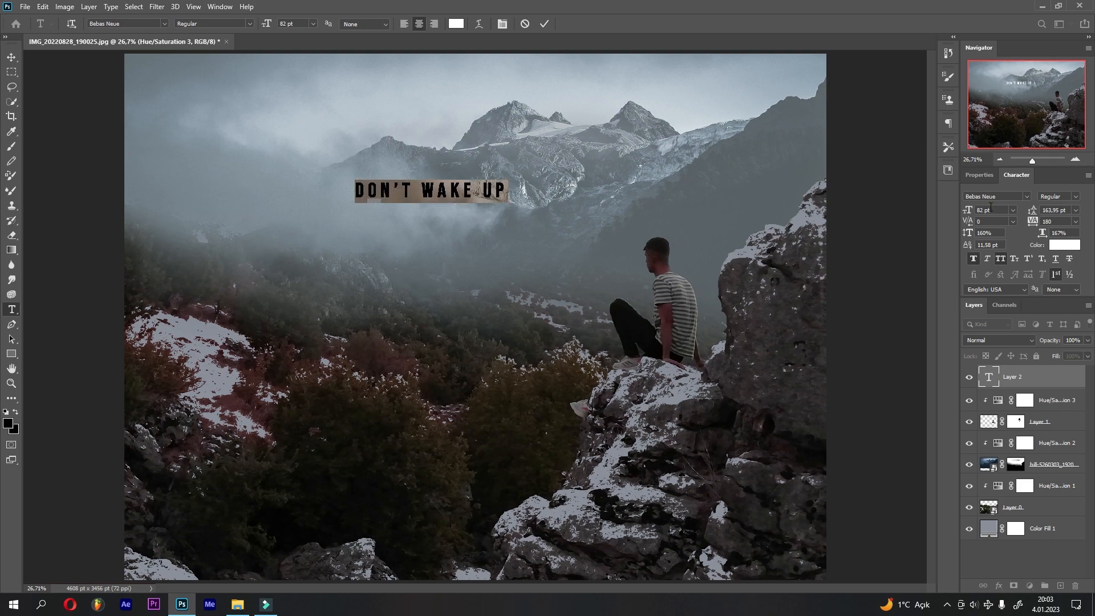
pyautogui.moveTo(1030, 217); pyautogui.dragTo(1043, 242)
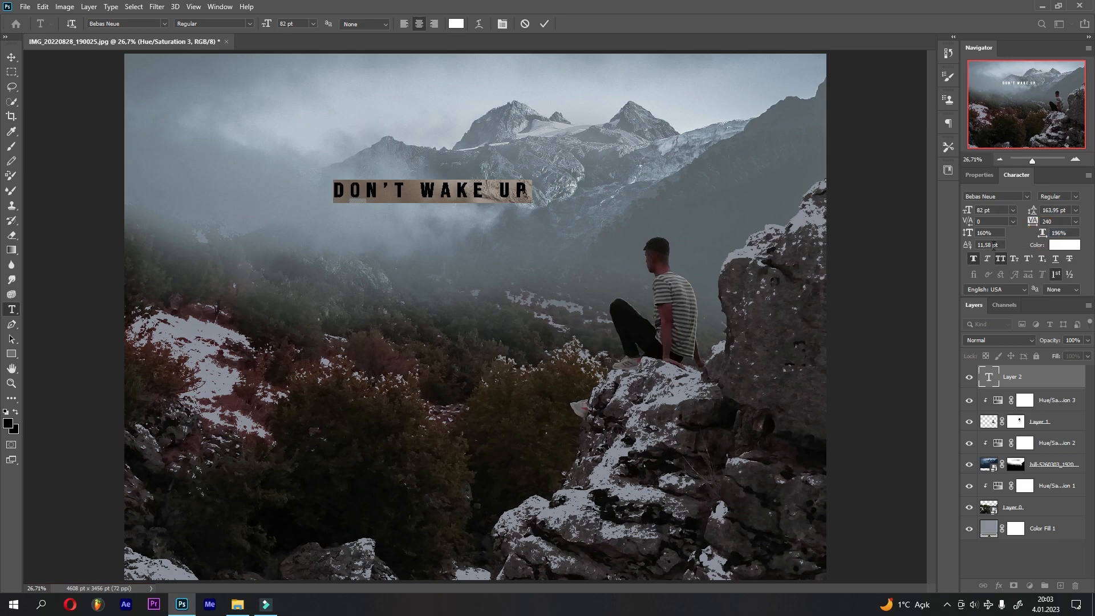
pyautogui.moveTo(966, 247); pyautogui.dragTo(985, 256)
pyautogui.hotkey('ctrl', 'z')
pyautogui.click(544, 24)
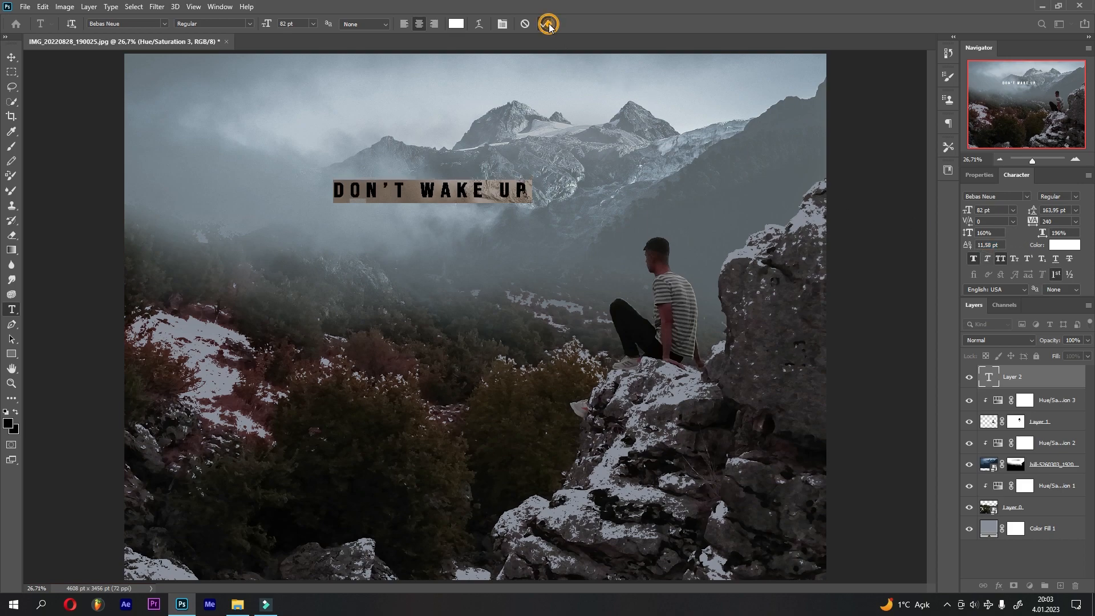
pyautogui.click(11, 57)
pyautogui.moveTo(424, 193); pyautogui.dragTo(451, 245)
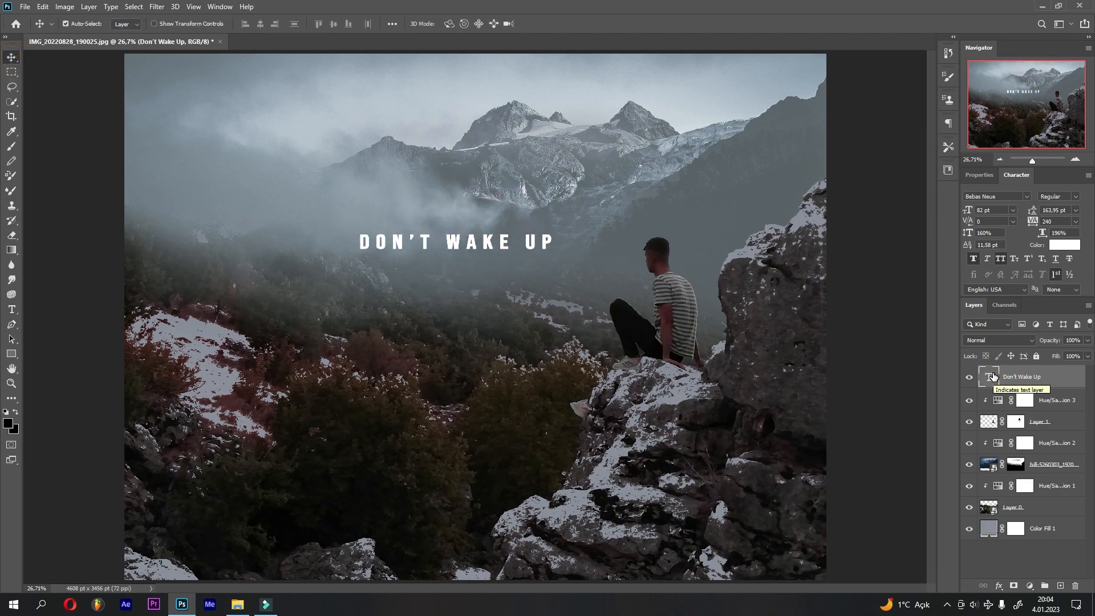
# Step: Apply an Inner Bevel, Chisel Hard Bevel & Emboss effect to the title with angle 20° and altitude 21°
pyautogui.rightClick(994, 378)
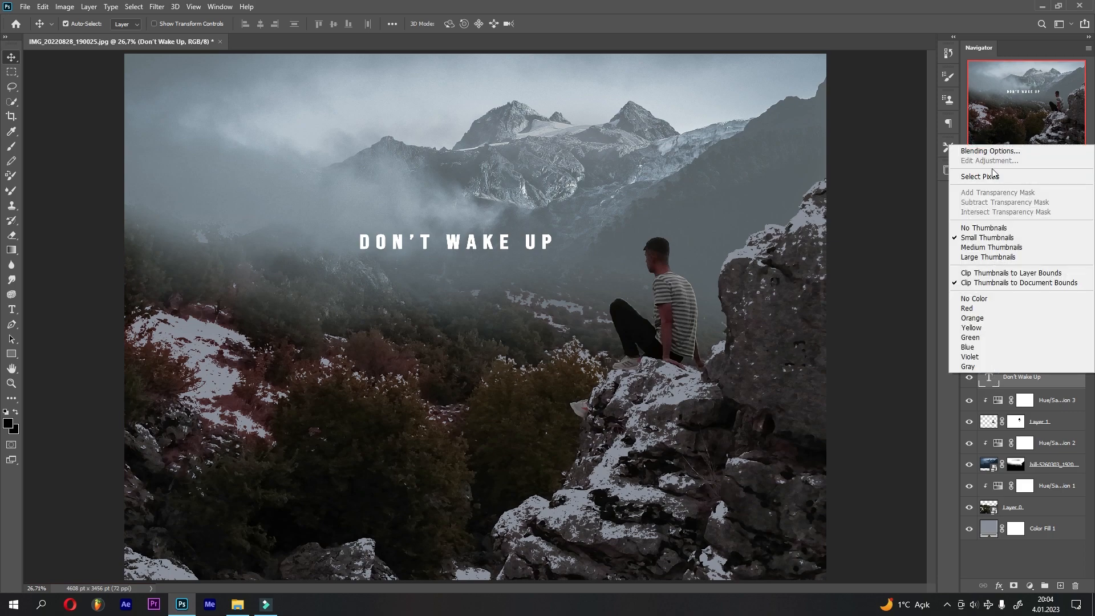
pyautogui.click(991, 151)
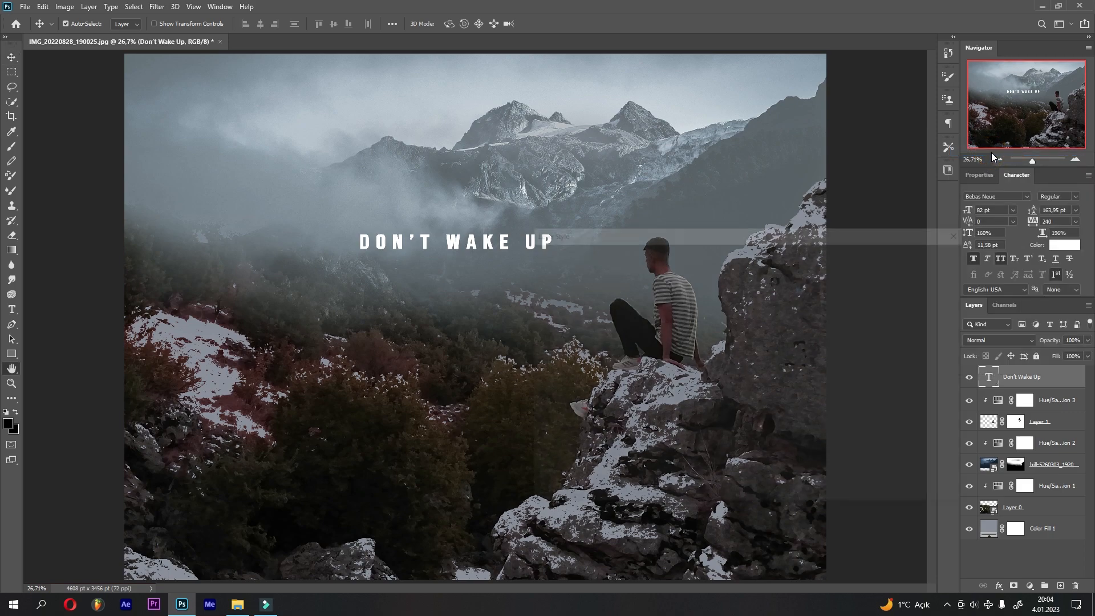
pyautogui.click(597, 285)
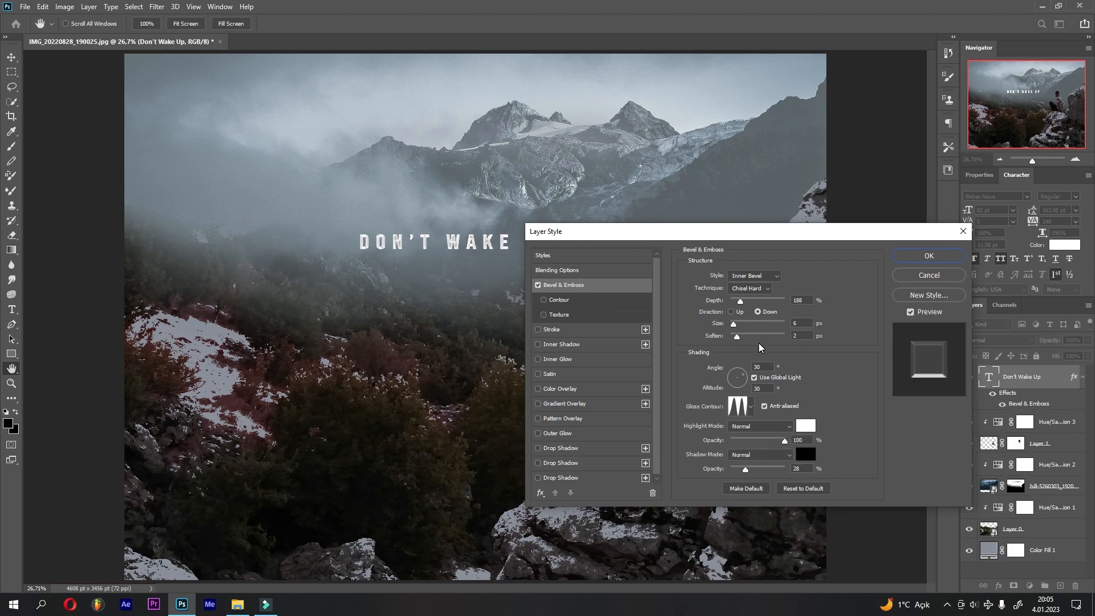
pyautogui.write('20')
pyautogui.doubleClick(760, 389)
pyautogui.write('21')
pyautogui.click(823, 395)
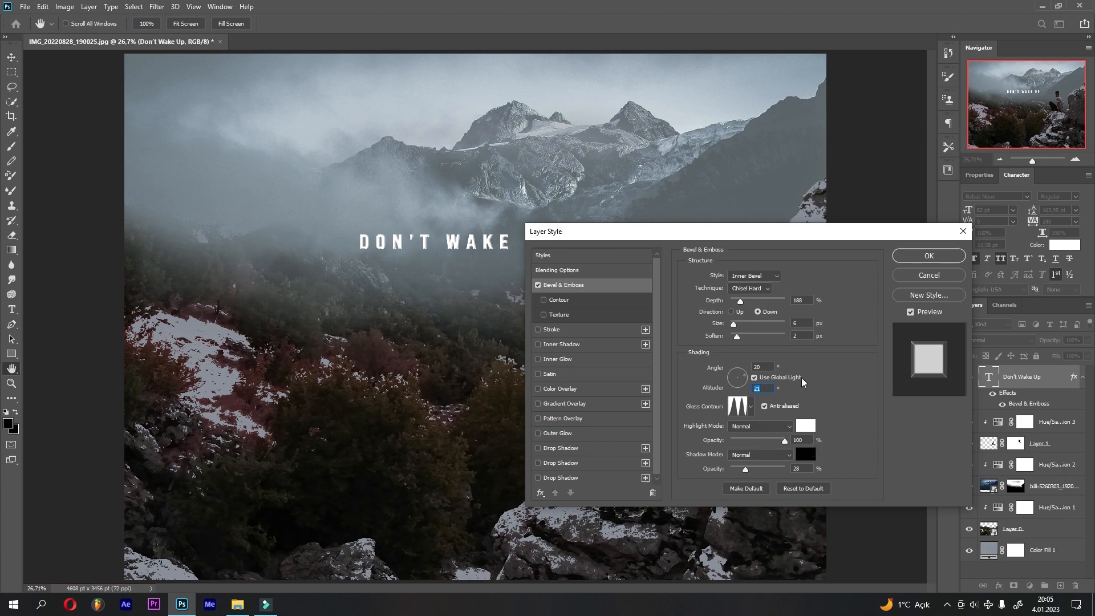
# Step: Give the title a 2 px outside stroke in solid colour d3b53c
pyautogui.click(580, 330)
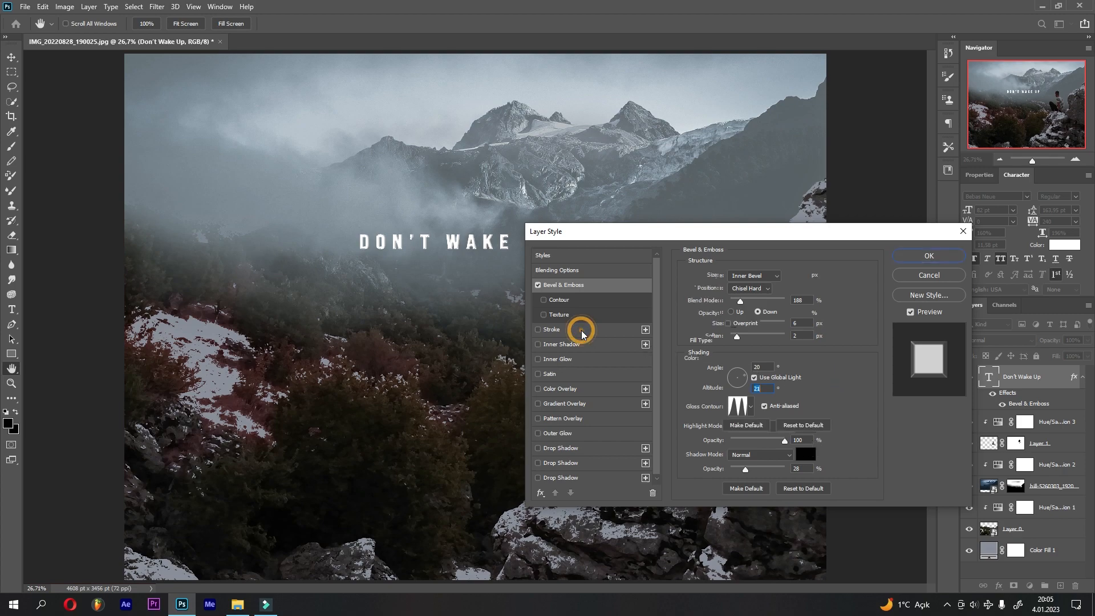
pyautogui.click(735, 341)
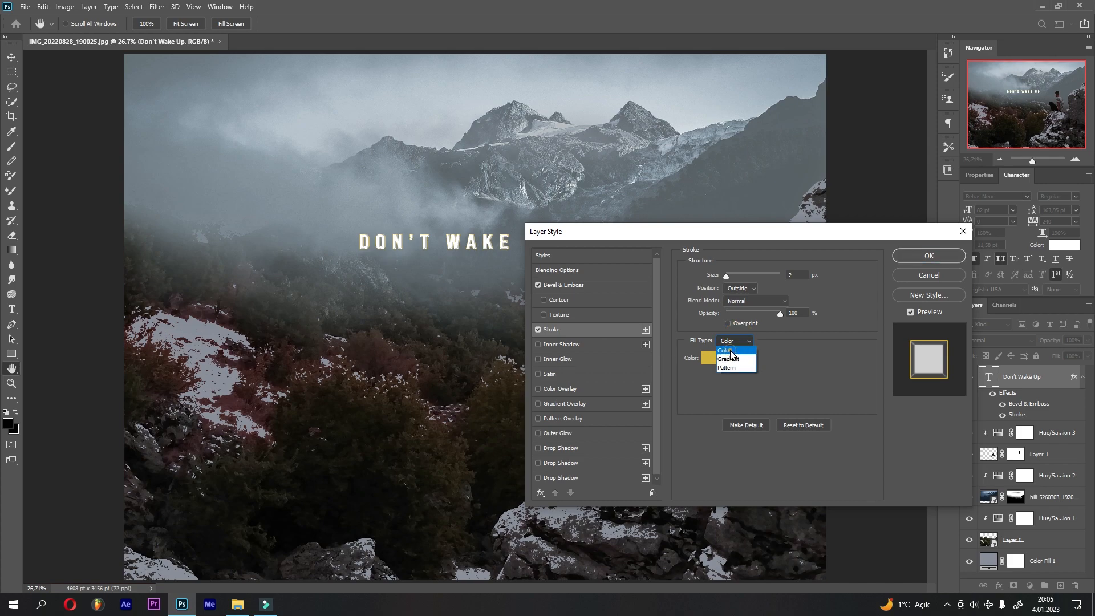
pyautogui.click(732, 351)
pyautogui.click(711, 357)
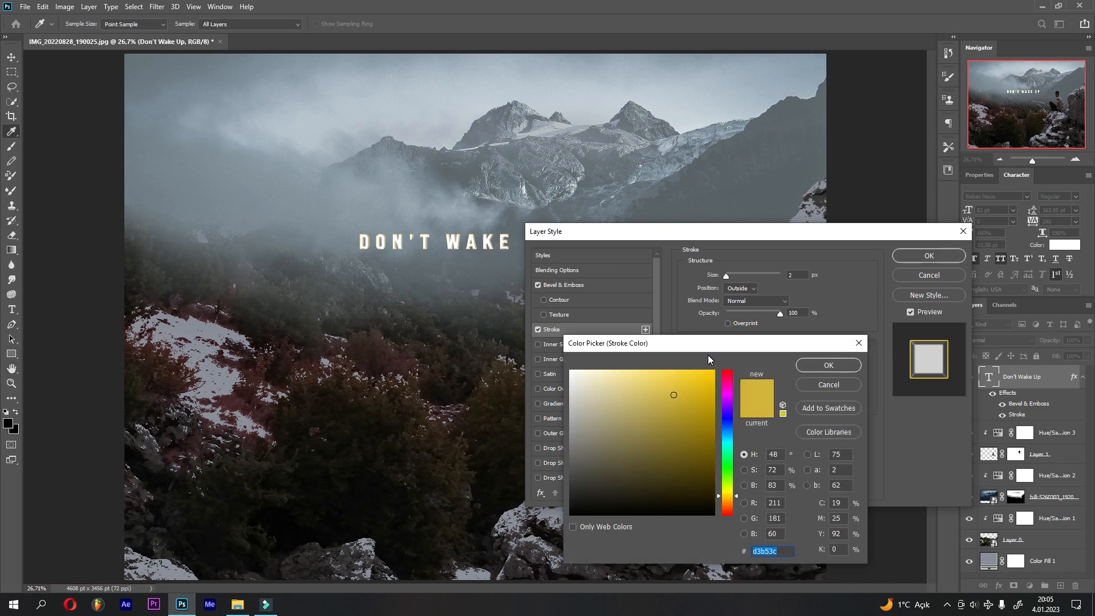
pyautogui.click(827, 364)
pyautogui.moveTo(715, 278); pyautogui.dragTo(737, 275)
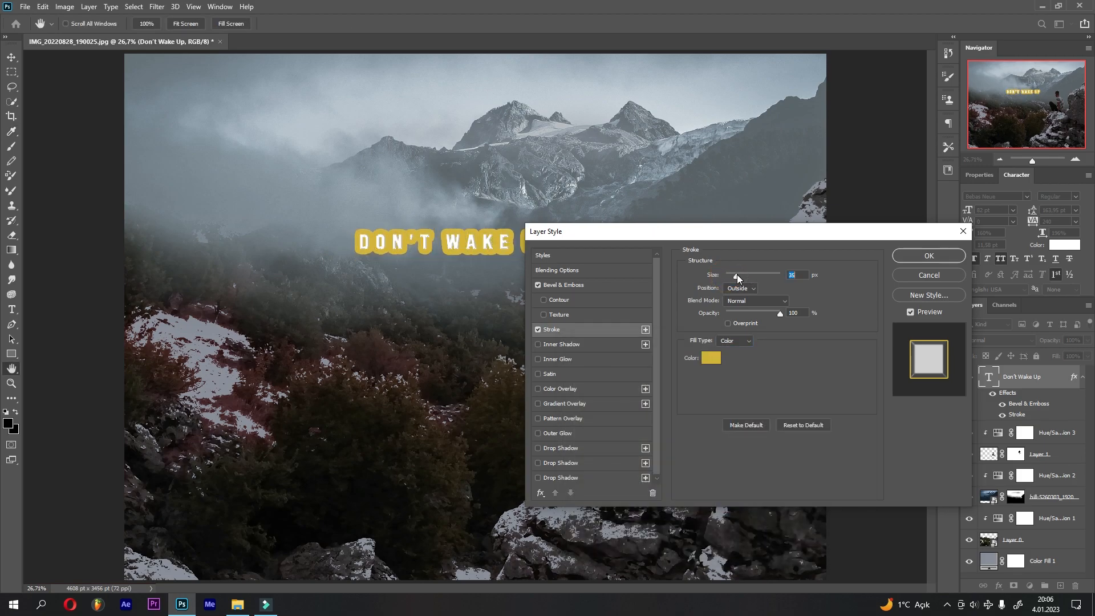
pyautogui.write('2')
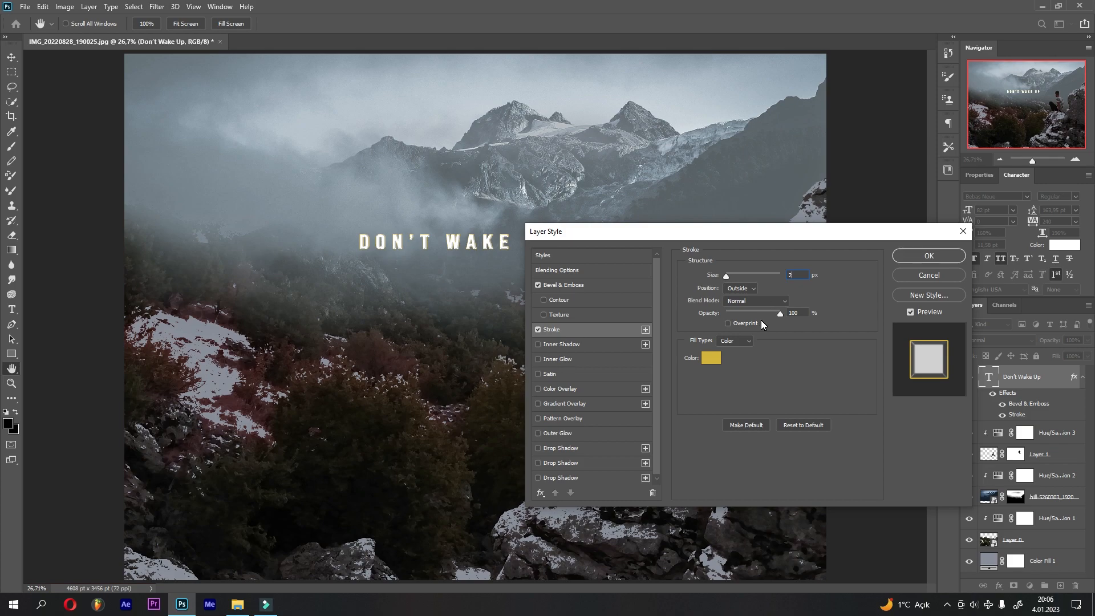
# Step: Add an outer glow to the title in colour ffef94 with its spread reduced to 0%
pyautogui.click(581, 433)
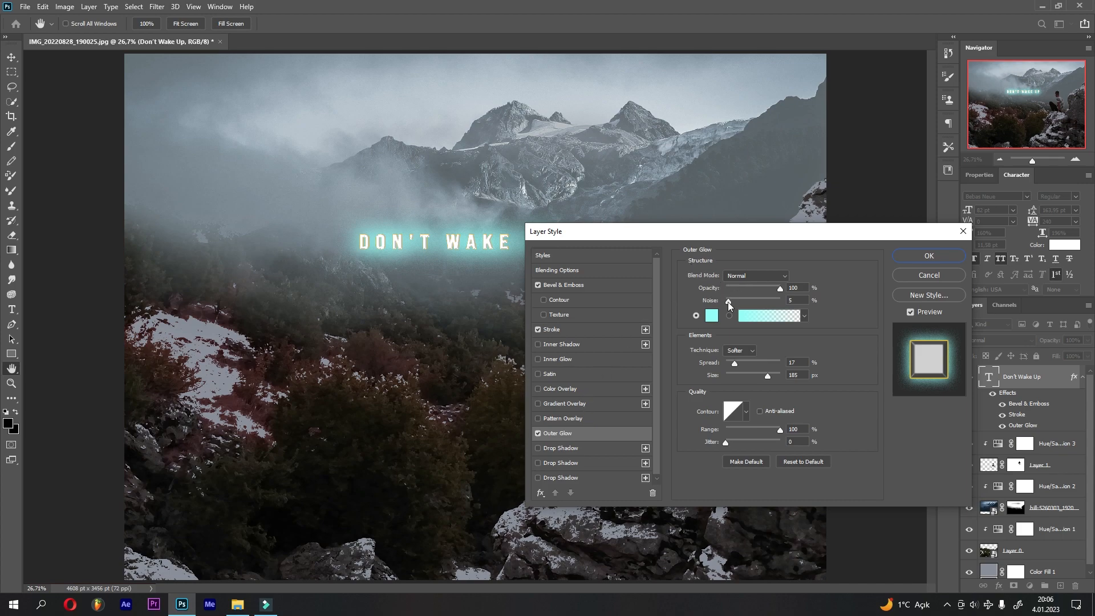
pyautogui.click(713, 316)
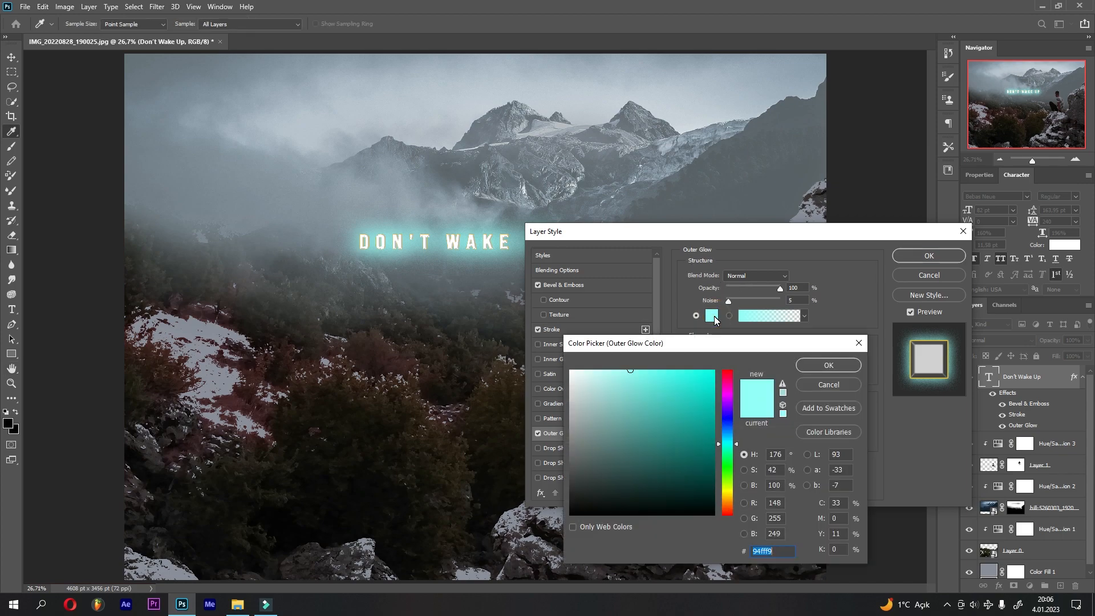
pyautogui.write('ffef94')
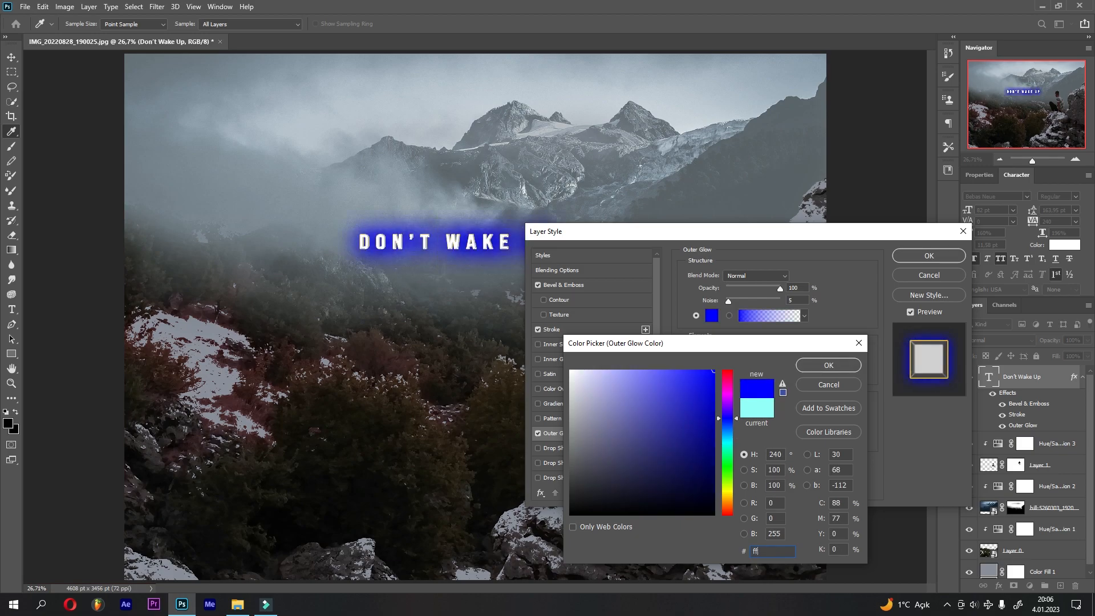
pyautogui.click(827, 365)
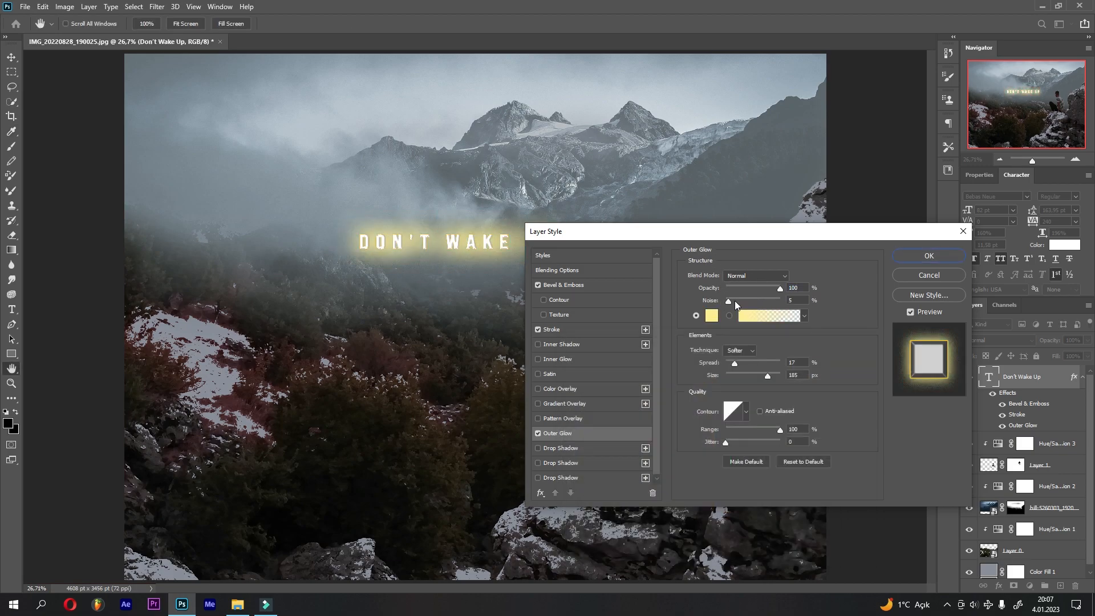
pyautogui.moveTo(734, 365); pyautogui.dragTo(721, 364)
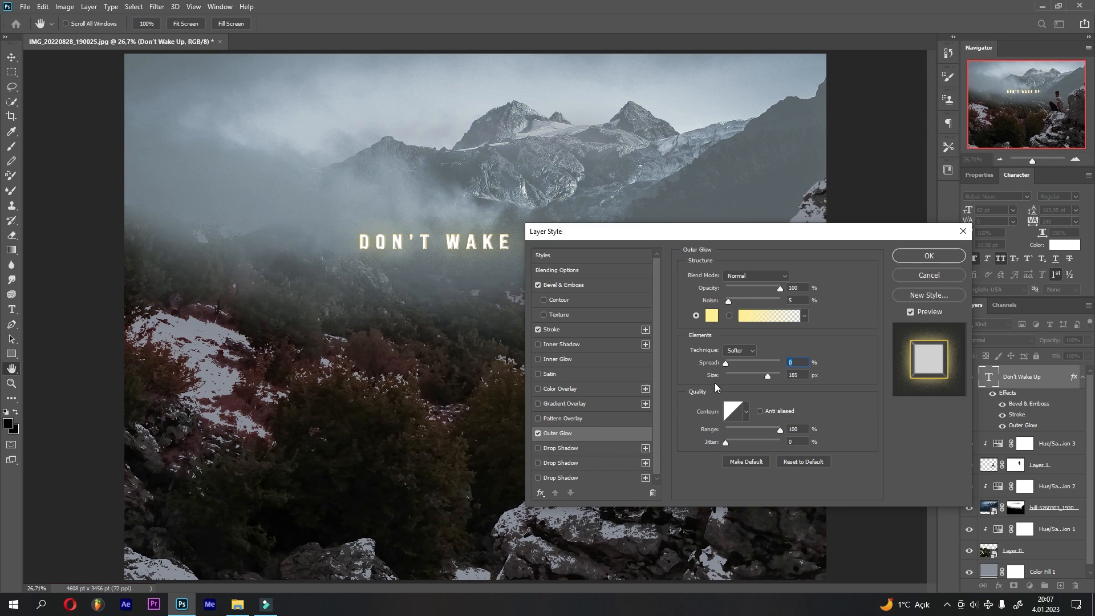
# Step: Add a drop shadow to the title in the warm colour f8c76b
pyautogui.click(587, 451)
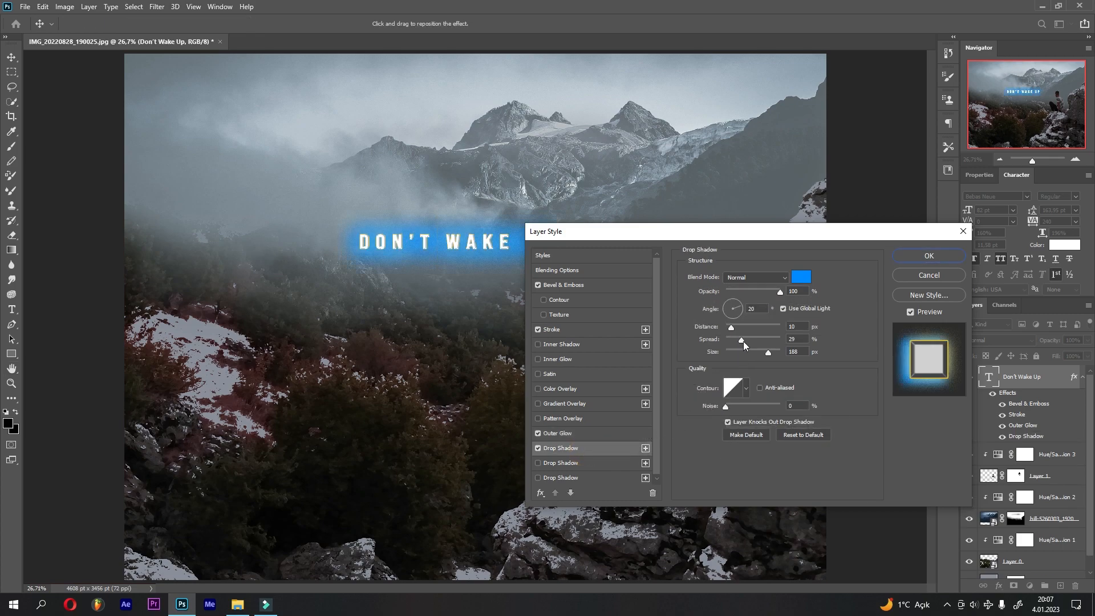
pyautogui.click(797, 279)
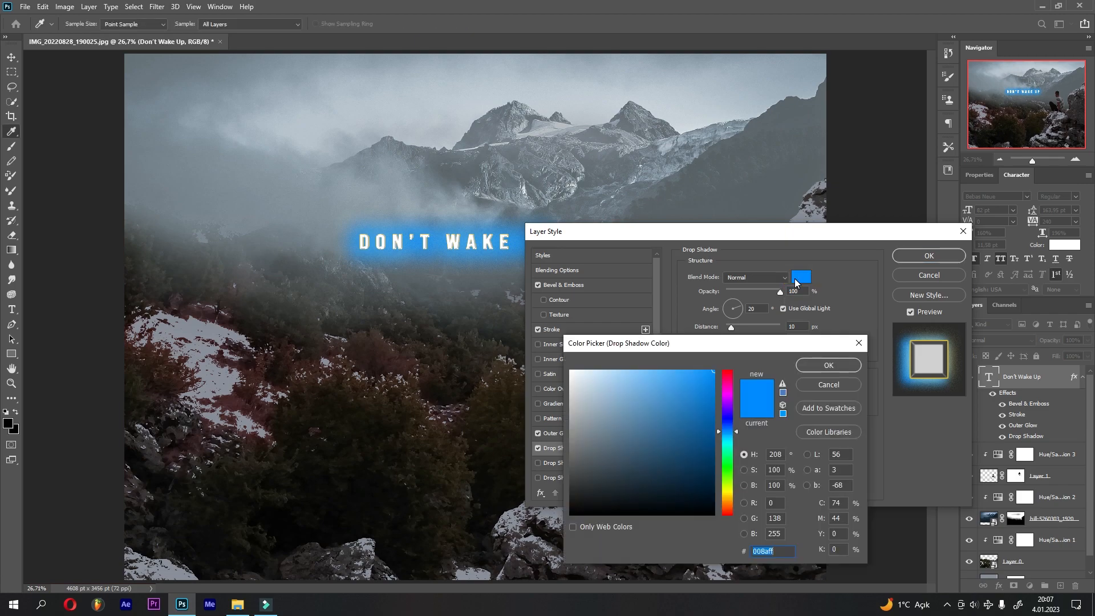
pyautogui.write('f8c7')
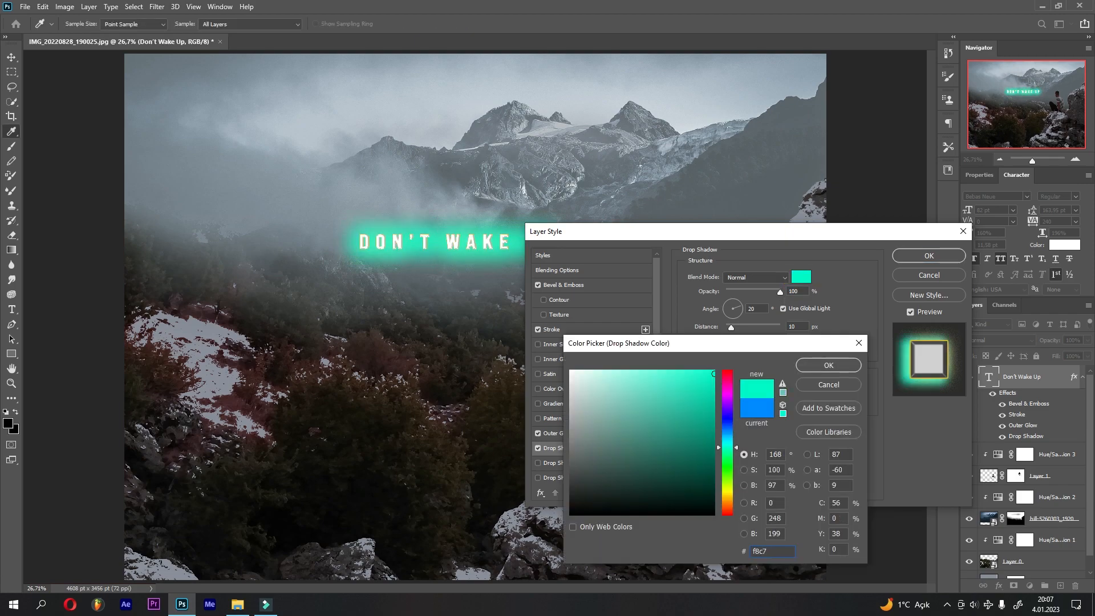
pyautogui.write('6b')
pyautogui.click(829, 366)
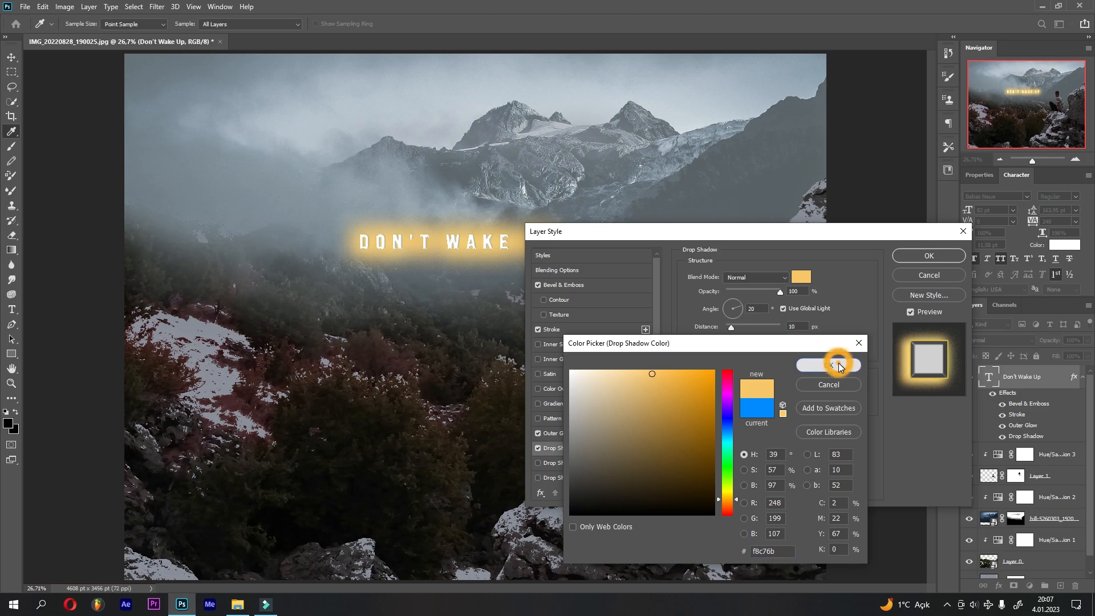
# Step: Set the title's drop shadow to Color Dodge with 90% opacity, 25% spread and 101 px size, and apply the layer style
pyautogui.click(755, 277)
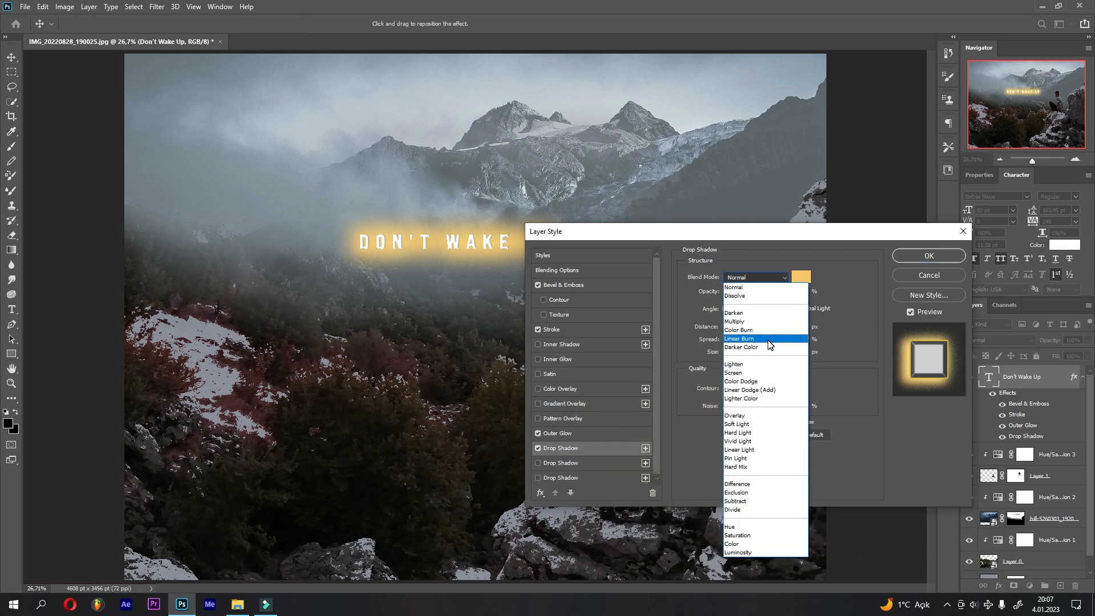
pyautogui.click(763, 381)
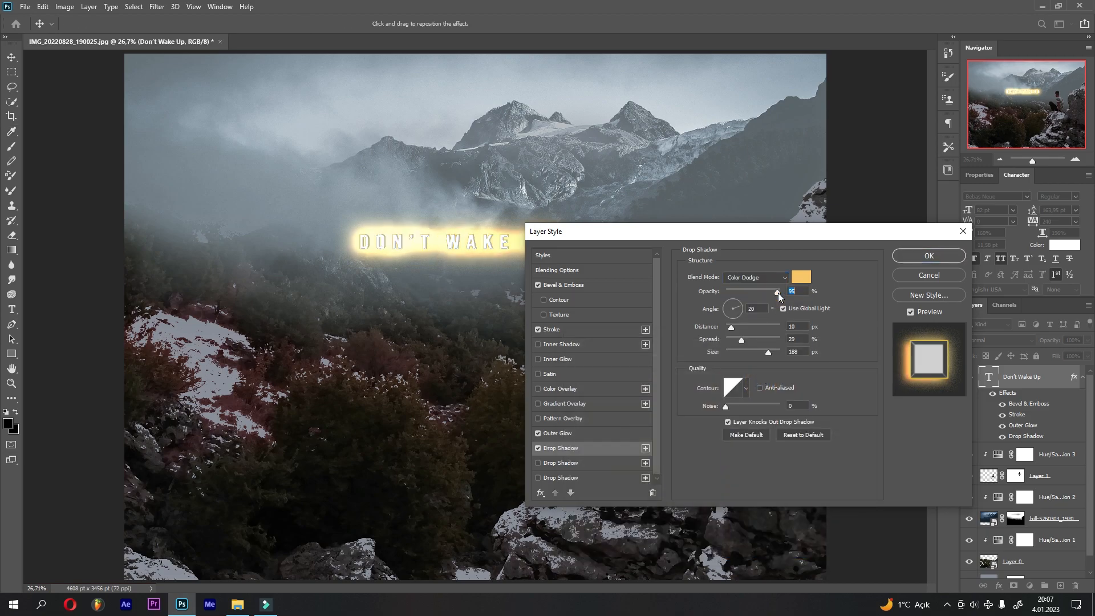
pyautogui.moveTo(780, 292); pyautogui.dragTo(774, 291)
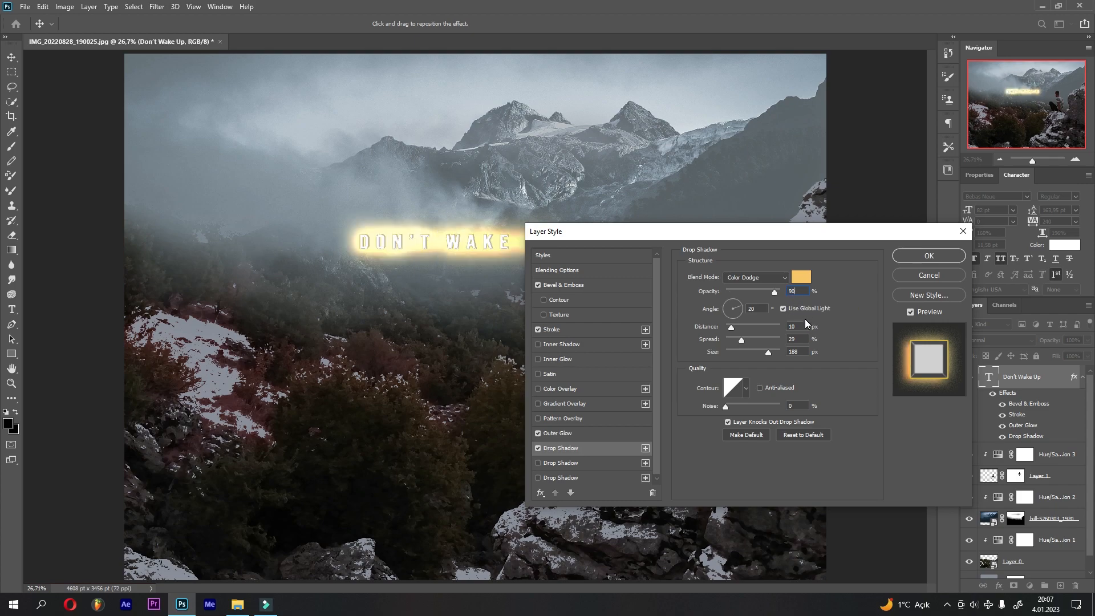
pyautogui.moveTo(742, 340)
pyautogui.mouseDown()
pyautogui.moveTo(742, 353)
pyautogui.moveTo(726, 353)
pyautogui.moveTo(753, 353)
pyautogui.mouseUp()
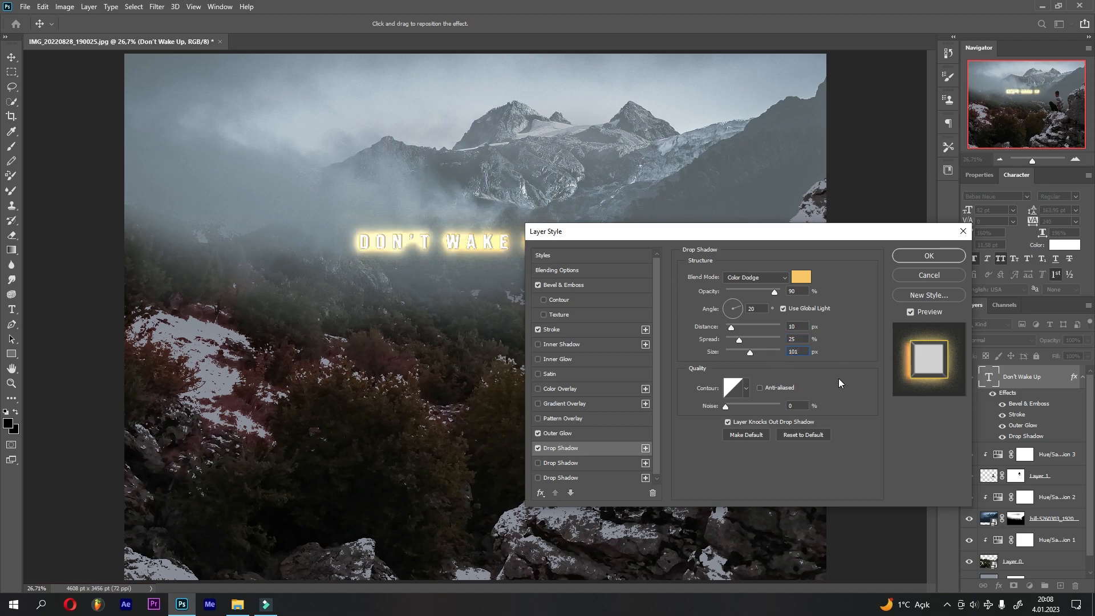
pyautogui.click(908, 258)
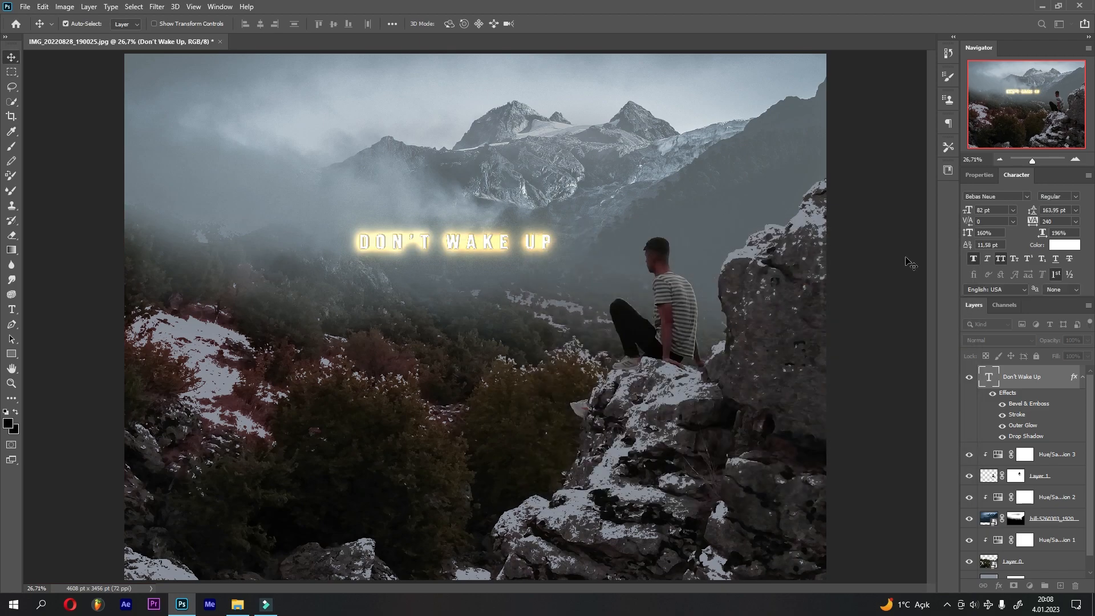
# Step: Duplicate the Don't Wake Up text layer, hide the original and select the copy
pyautogui.click(1013, 380)
pyautogui.hotkey('ctrl', 'j')
pyautogui.click(1012, 377)
pyautogui.click(969, 454)
pyautogui.click(1027, 380)
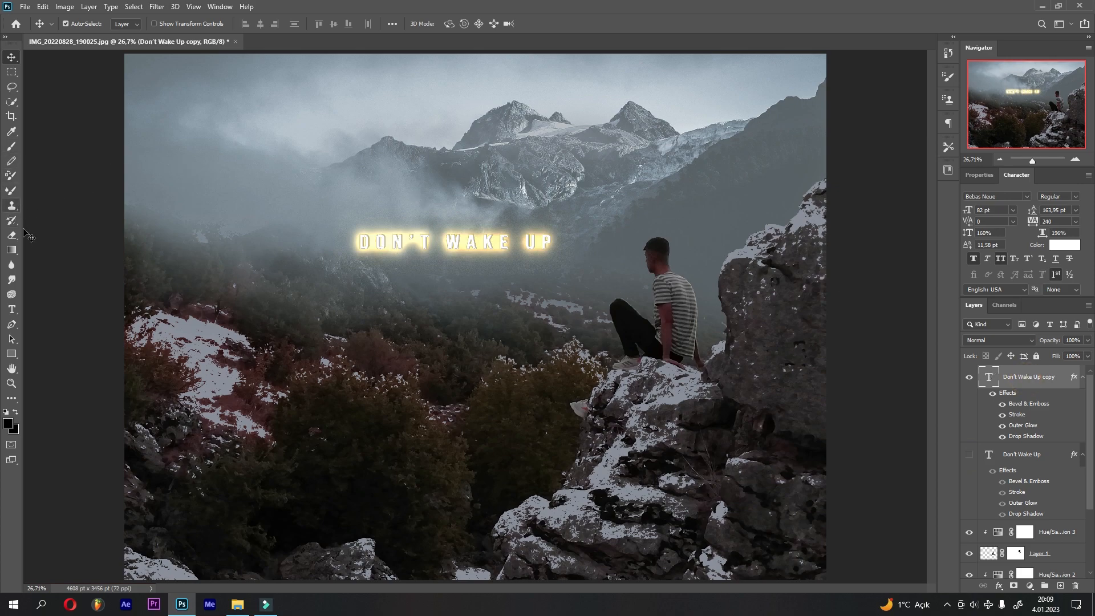
# Step: Replace the copied title's text with NO PAIN HERE, using 180 tracking and 167% horizontal scale
pyautogui.click(12, 309)
pyautogui.click(412, 241)
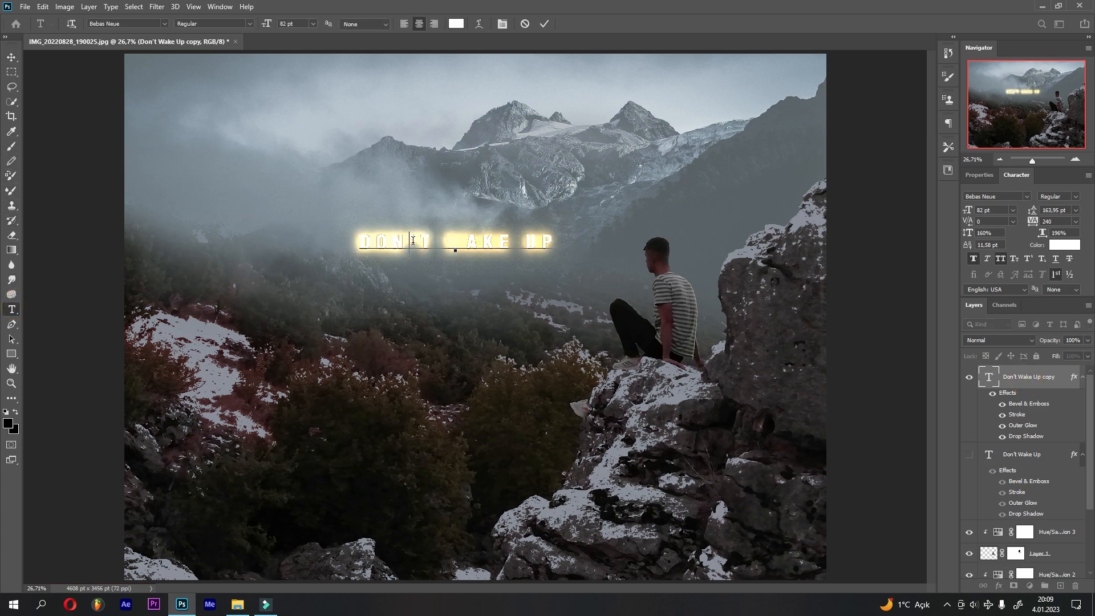
pyautogui.hotkey('ctrl', 'a')
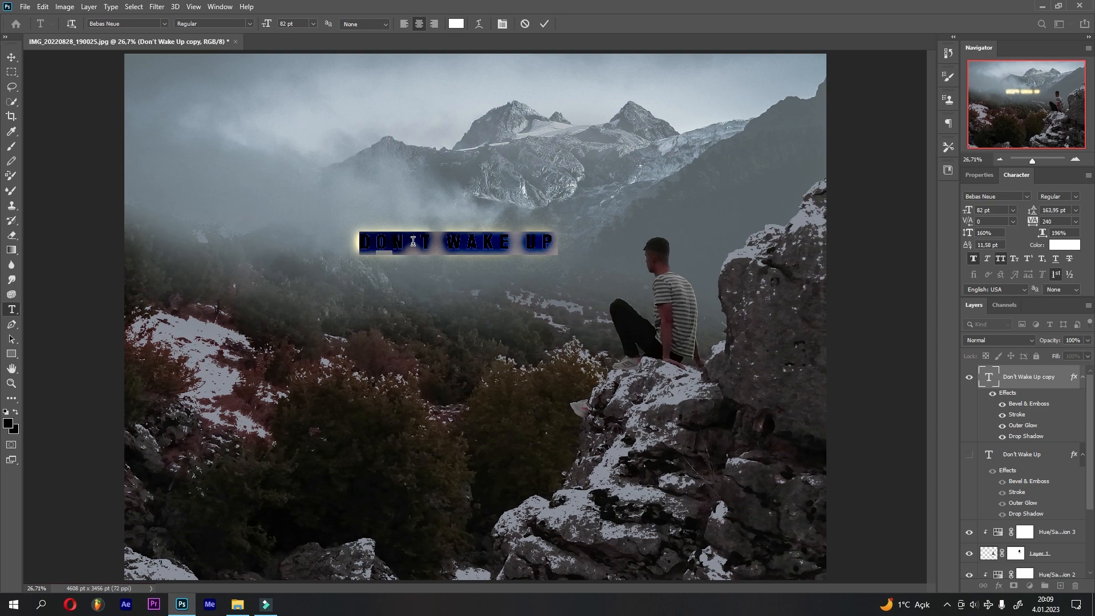
pyautogui.write('NO PAIN HERE')
pyautogui.hotkey('ctrl', 'a')
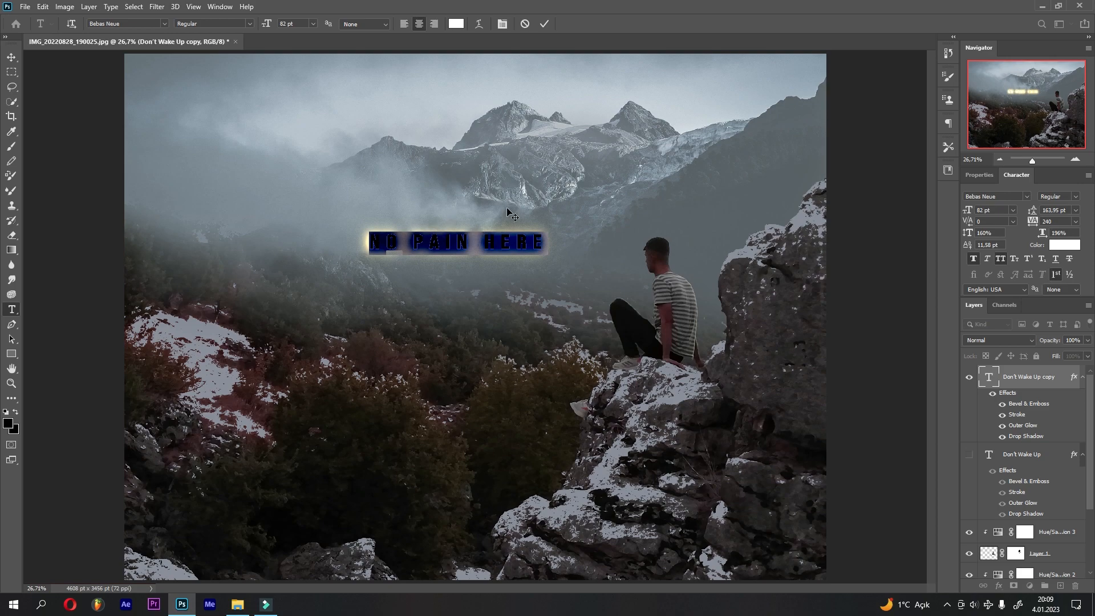
pyautogui.moveTo(1033, 224); pyautogui.dragTo(1017, 245)
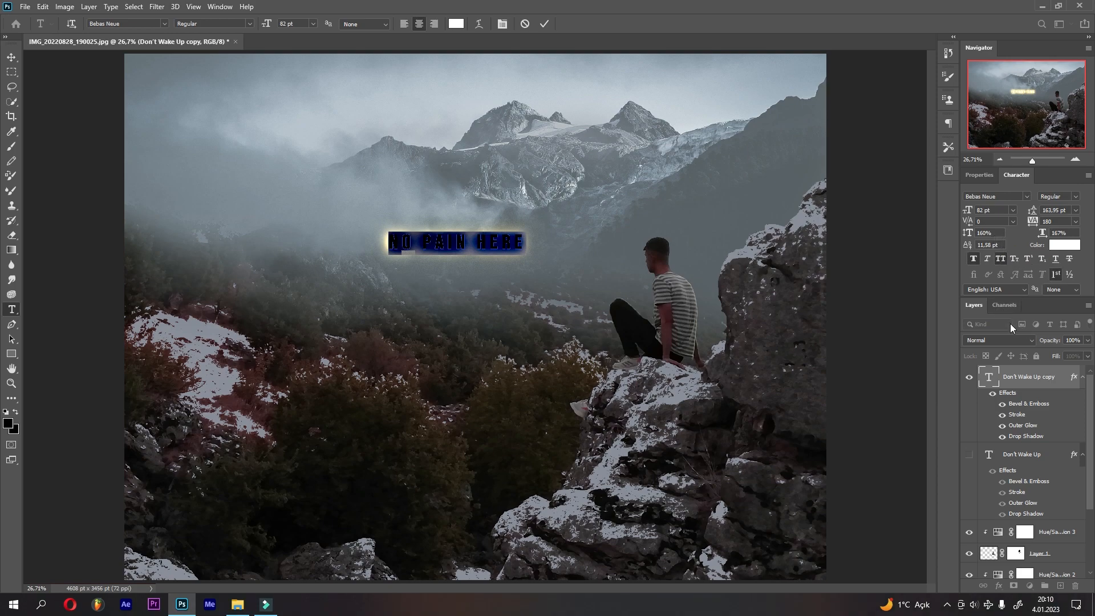
pyautogui.click(544, 24)
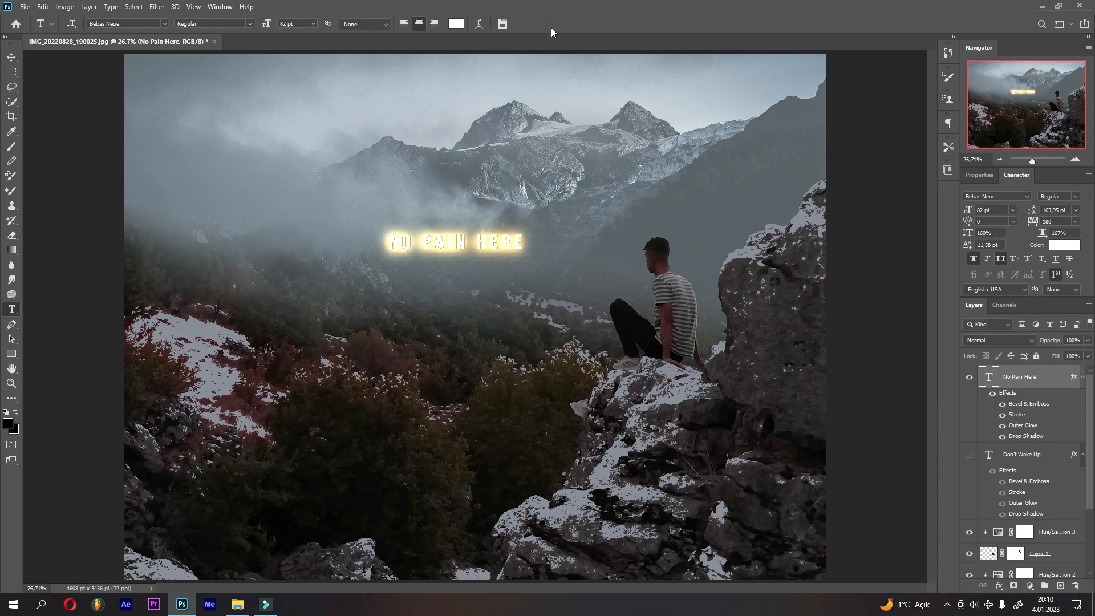
pyautogui.click(11, 57)
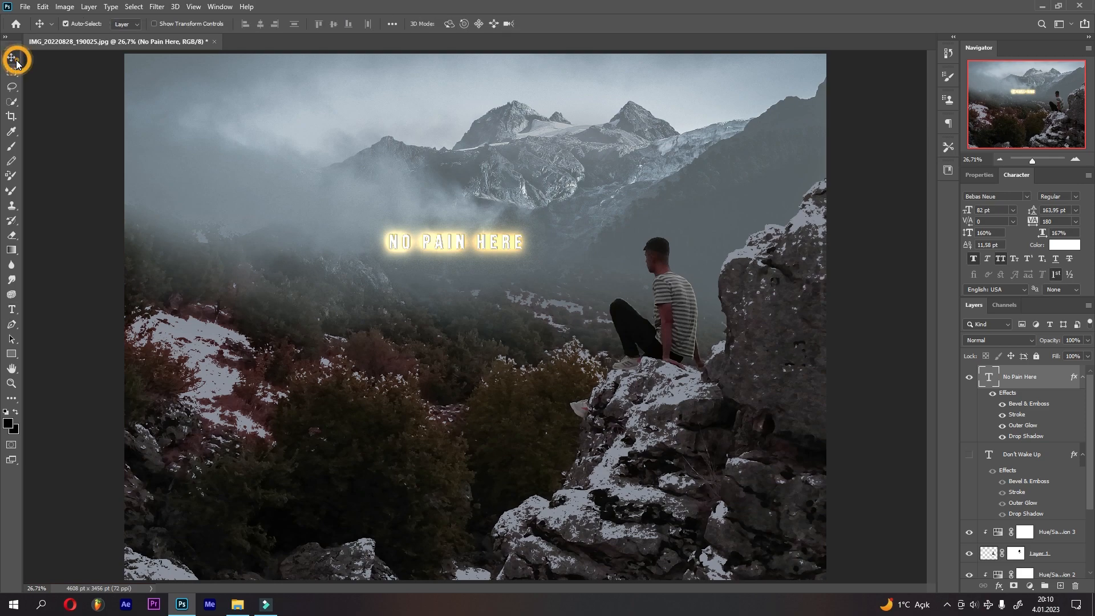
pyautogui.click(42, 6)
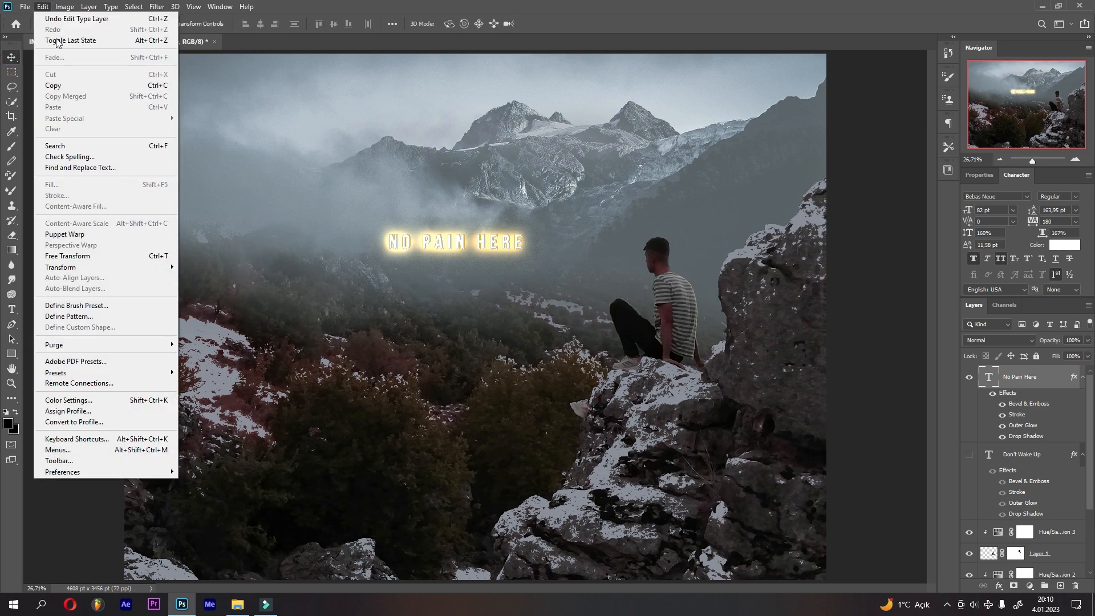
pyautogui.click(108, 256)
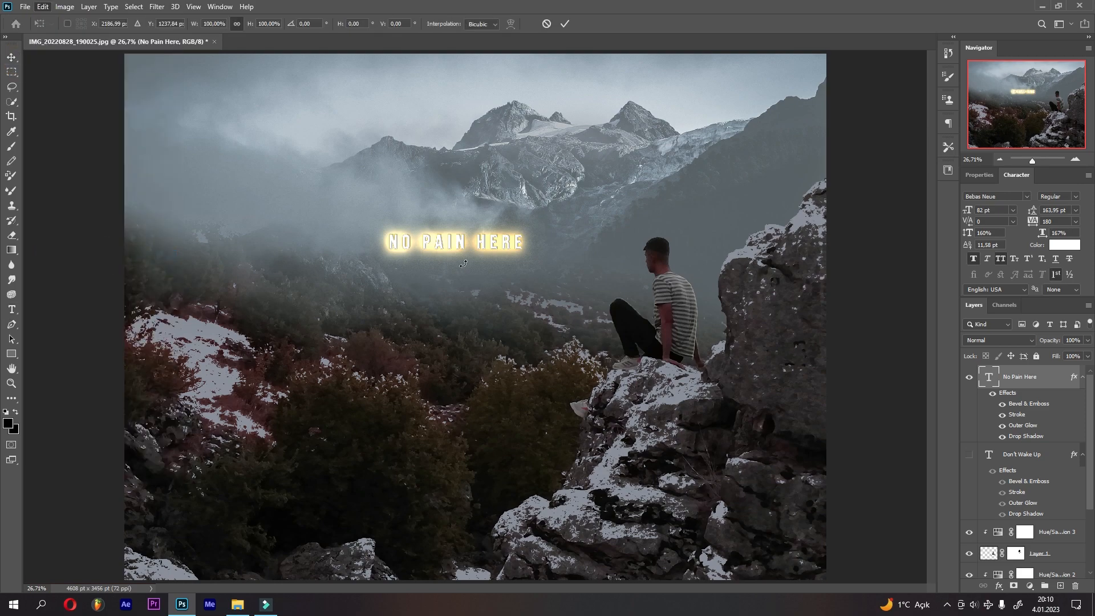
pyautogui.moveTo(463, 244); pyautogui.dragTo(463, 254)
pyautogui.press('Return')
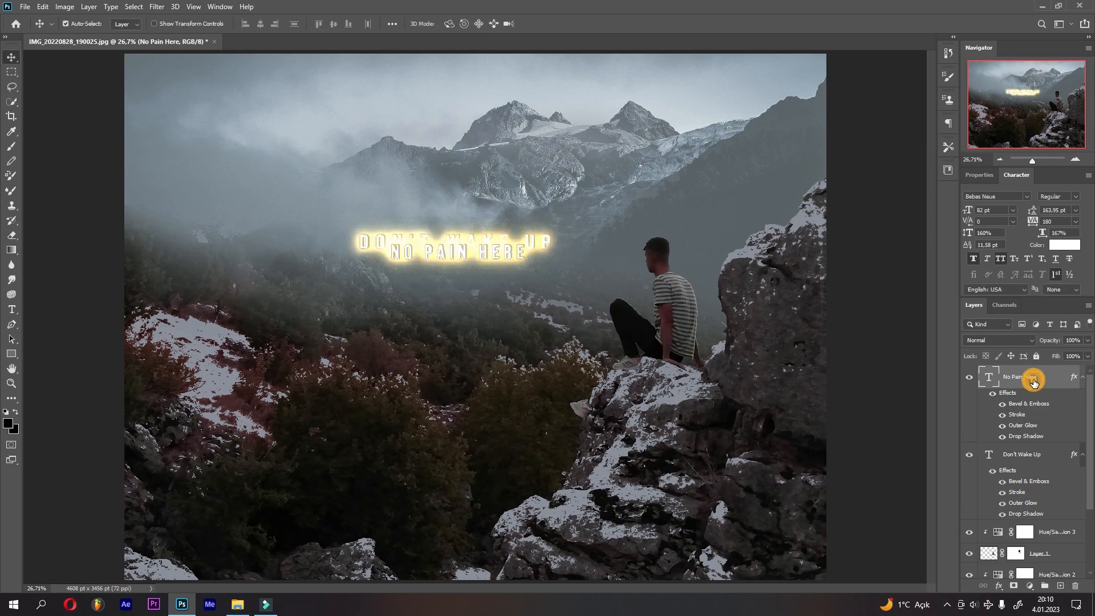
pyautogui.hotkey('ctrl', 'z')
# Step: Show the Don't Wake Up layer again and move the No Pain Here text directly beneath it with Free Transform
pyautogui.click(1010, 376)
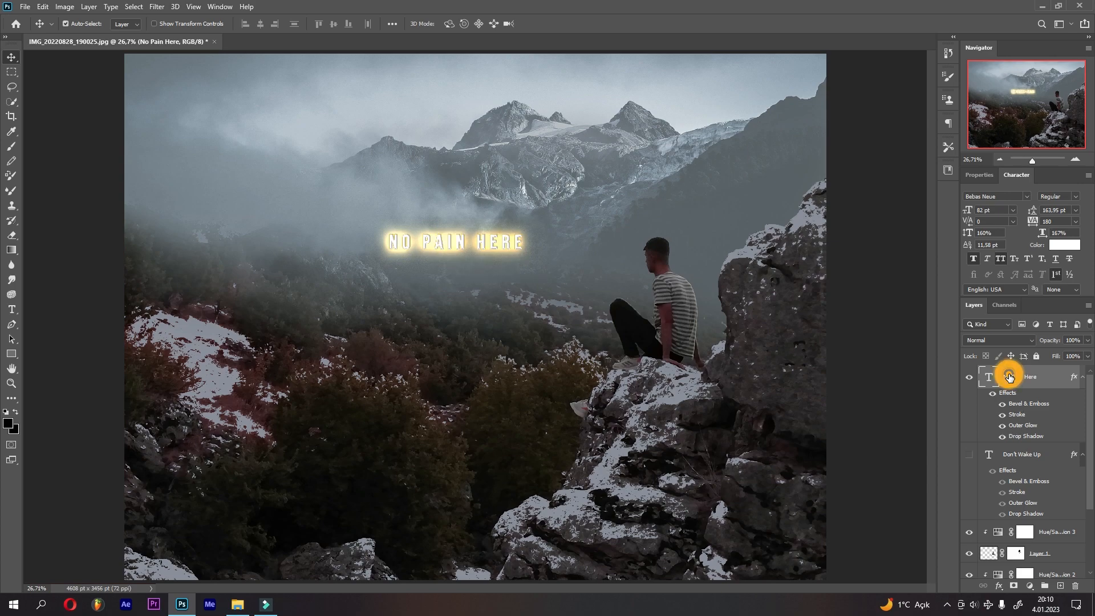
pyautogui.click(970, 454)
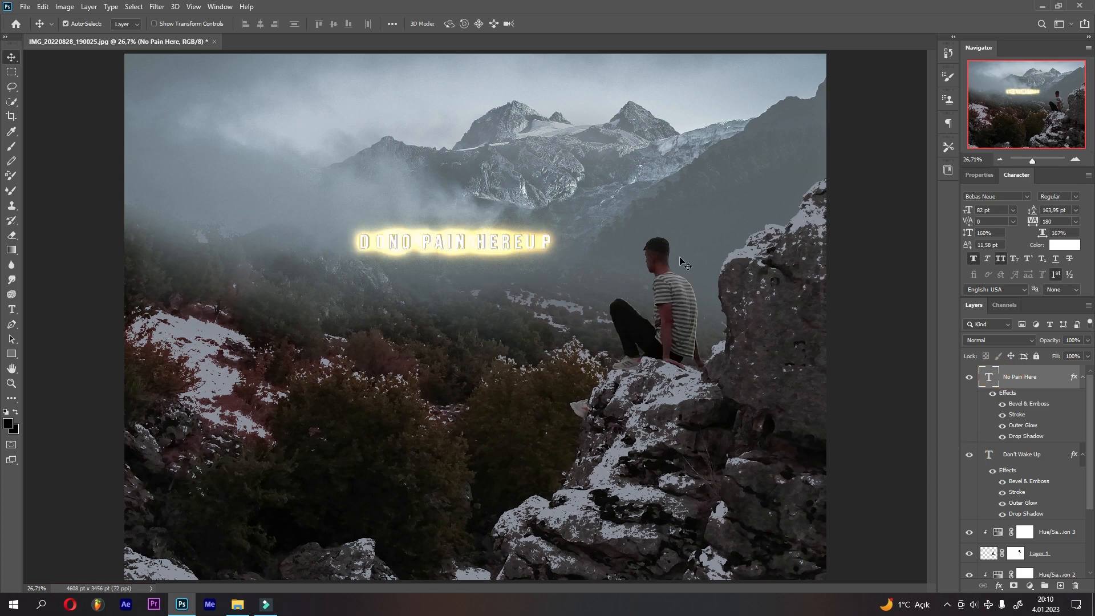
pyautogui.click(43, 6)
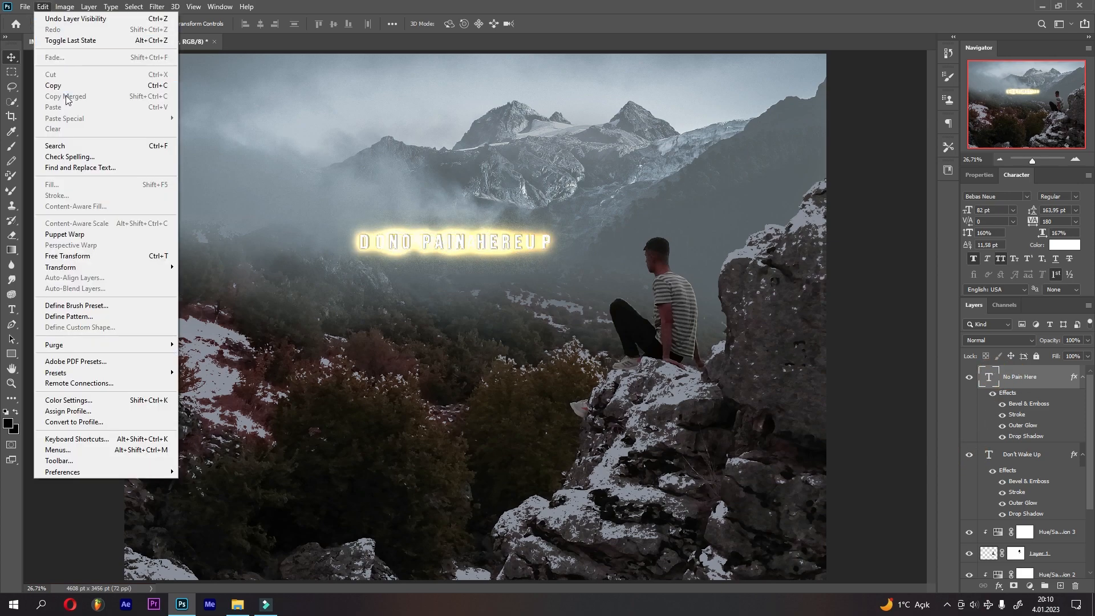
pyautogui.click(98, 256)
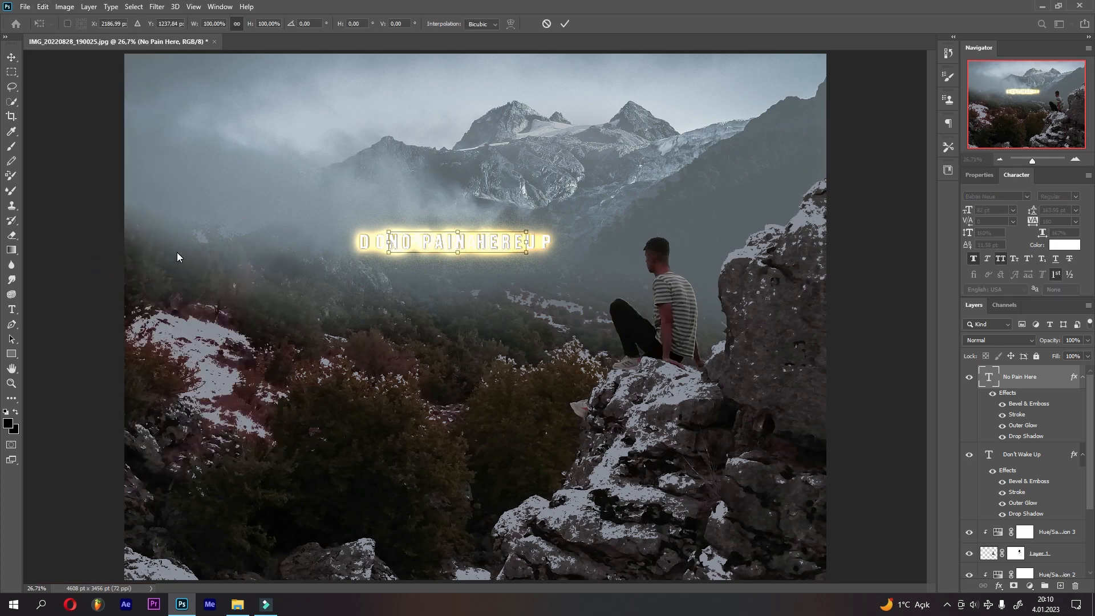
pyautogui.moveTo(438, 244); pyautogui.dragTo(443, 280)
pyautogui.moveTo(459, 282); pyautogui.dragTo(484, 279)
pyautogui.click(567, 24)
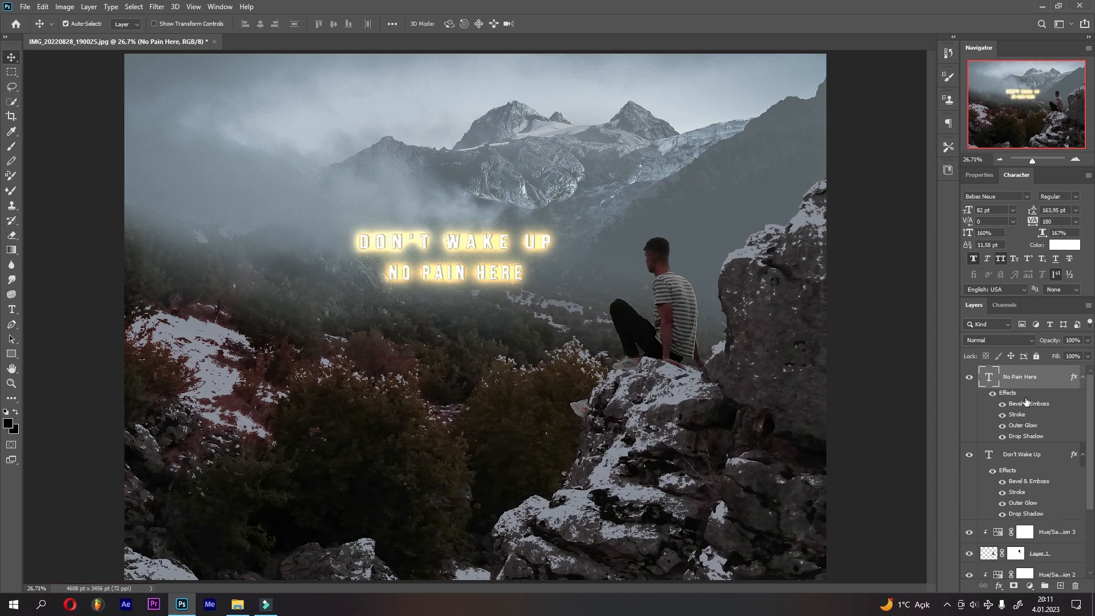
# Step: Free-transform both title layers together, shifting them towards the seated man and enlarging them to about 105.7%
pyautogui.keyDown('ctrl'); pyautogui.click(1021, 455); pyautogui.keyUp('ctrl')
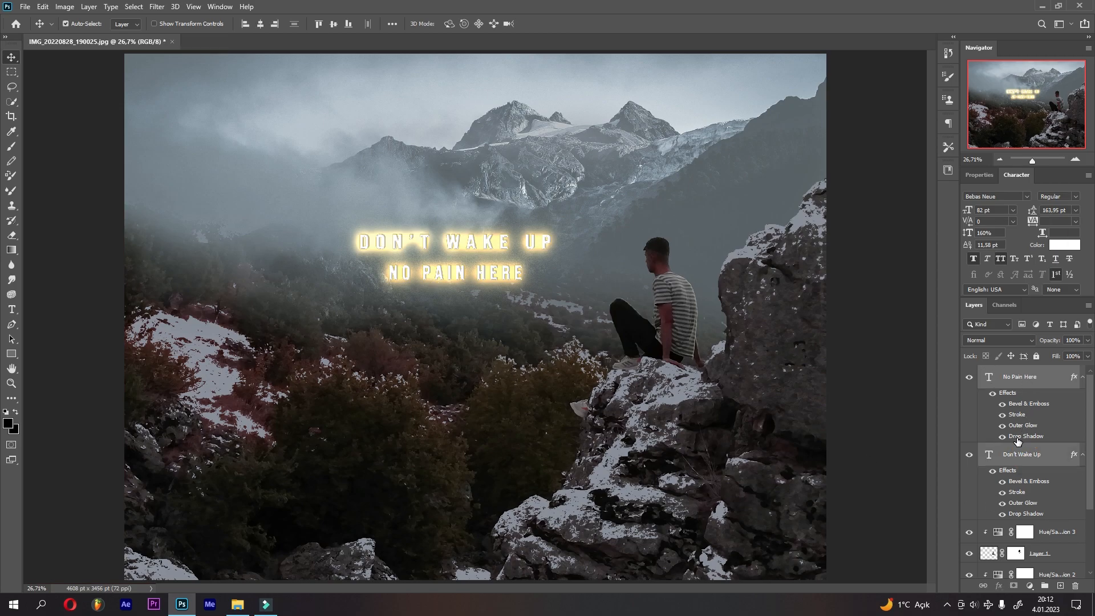
pyautogui.click(41, 8)
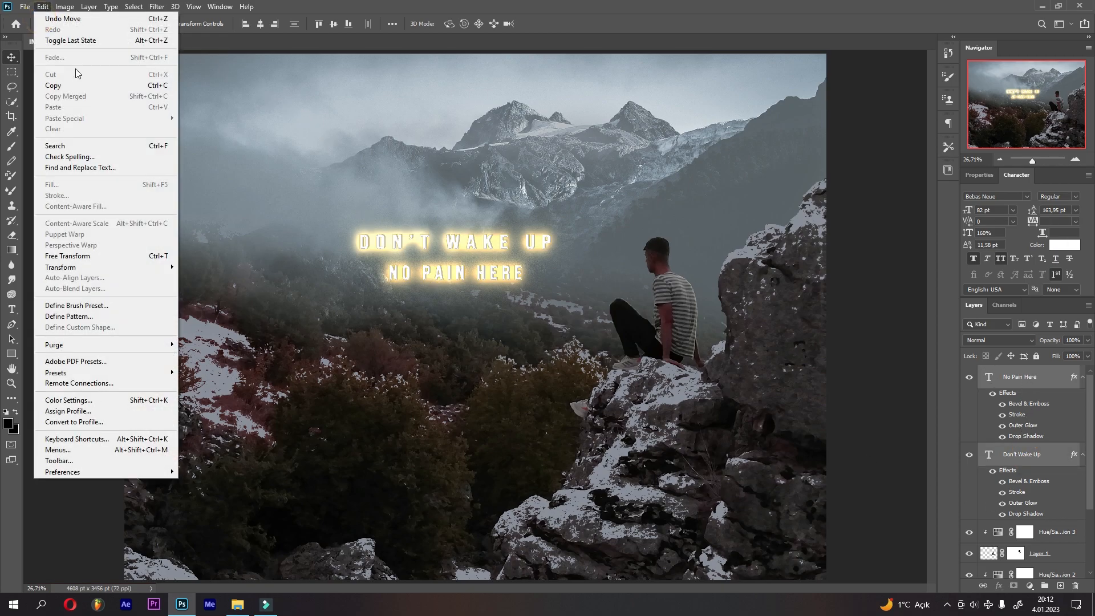
pyautogui.click(118, 255)
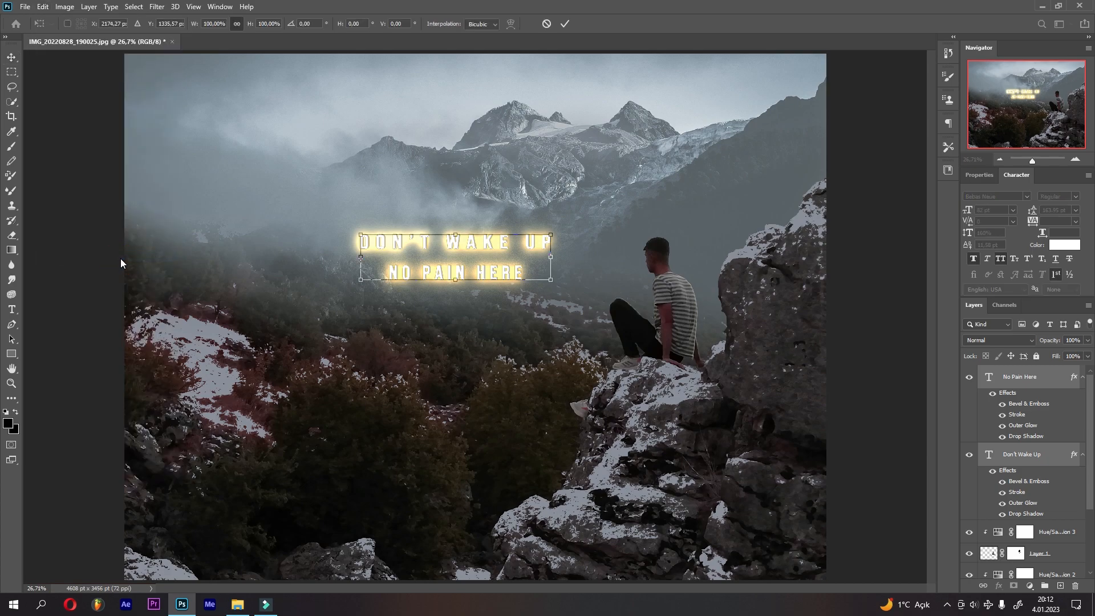
pyautogui.moveTo(432, 251); pyautogui.dragTo(449, 262)
pyautogui.moveTo(570, 245); pyautogui.dragTo(575, 241)
# Step: Skew both titles so their lines rise slightly towards the man, enlarge them a little more and apply the transform
pyautogui.rightClick(425, 268)
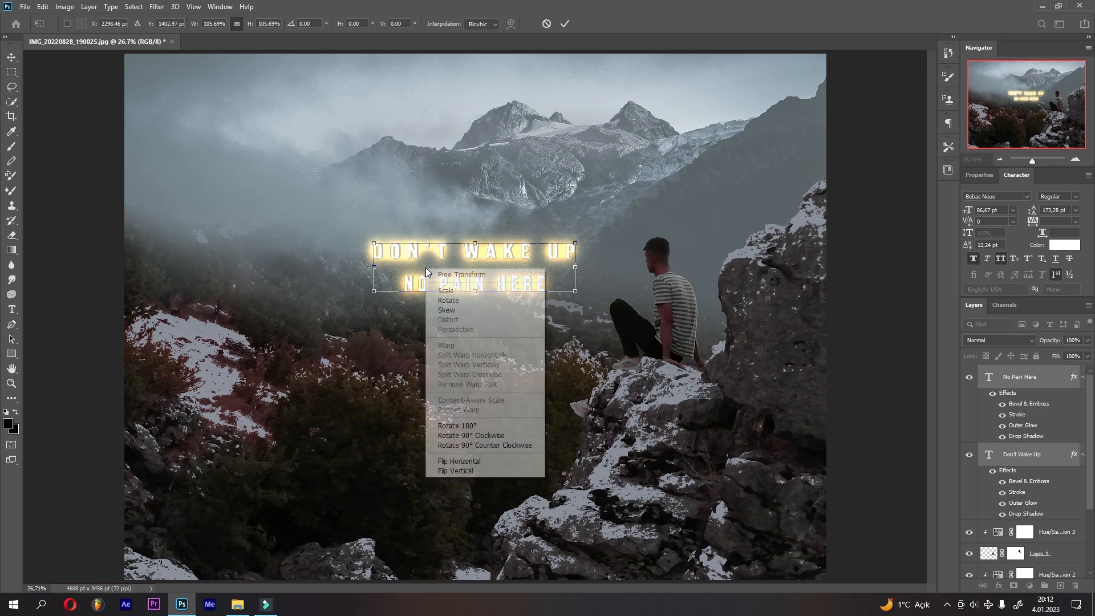
pyautogui.click(435, 310)
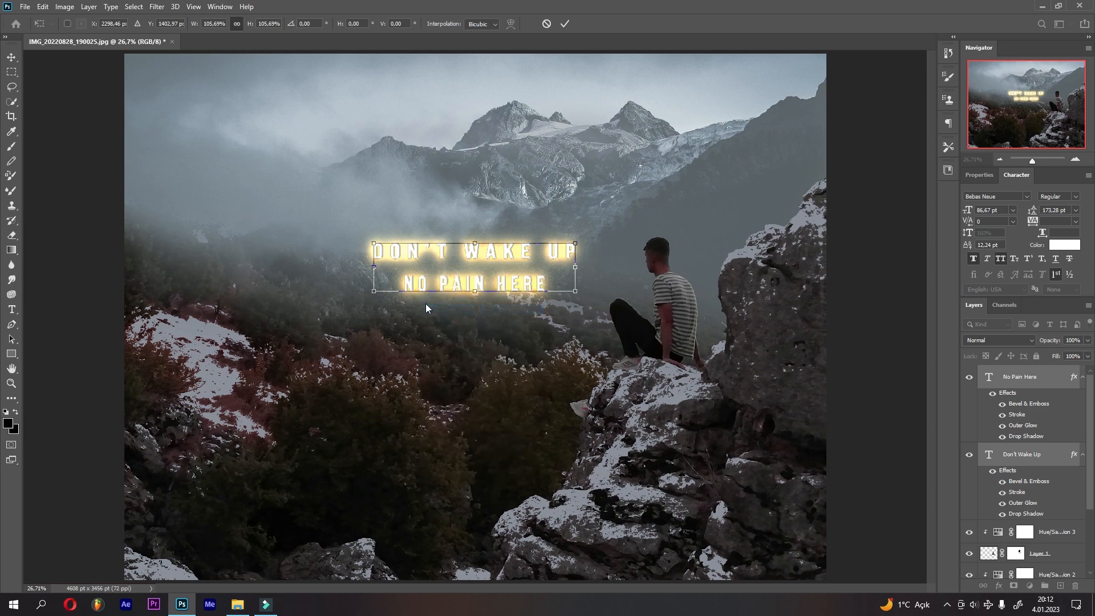
pyautogui.moveTo(377, 293); pyautogui.dragTo(374, 308)
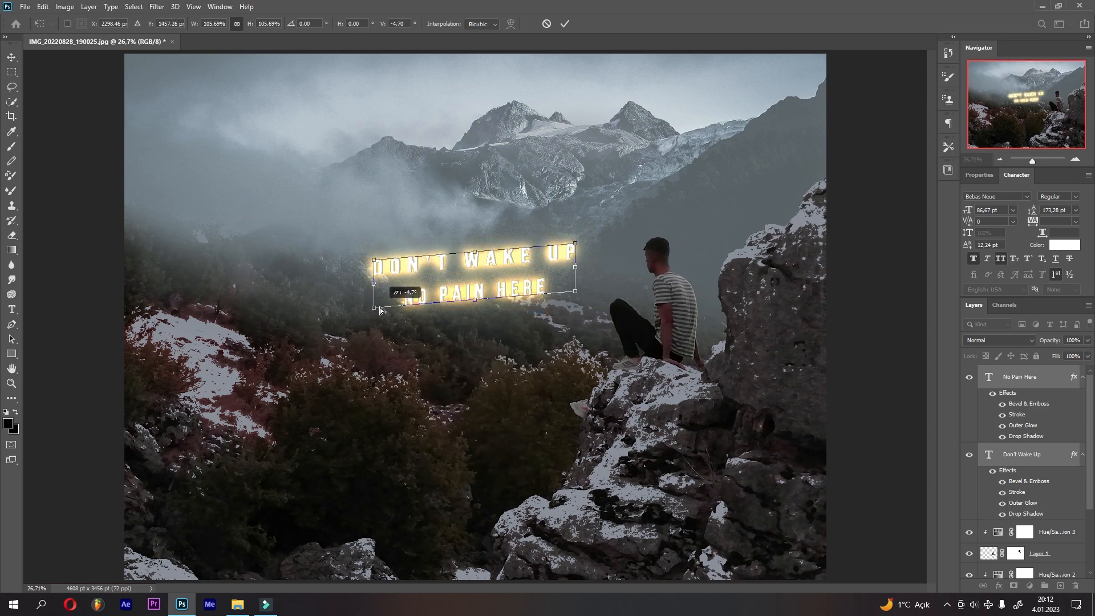
pyautogui.moveTo(574, 245); pyautogui.dragTo(556, 250)
pyautogui.moveTo(575, 292); pyautogui.dragTo(578, 302)
pyautogui.rightClick(529, 274)
pyautogui.click(543, 261)
pyautogui.moveTo(568, 253); pyautogui.dragTo(570, 251)
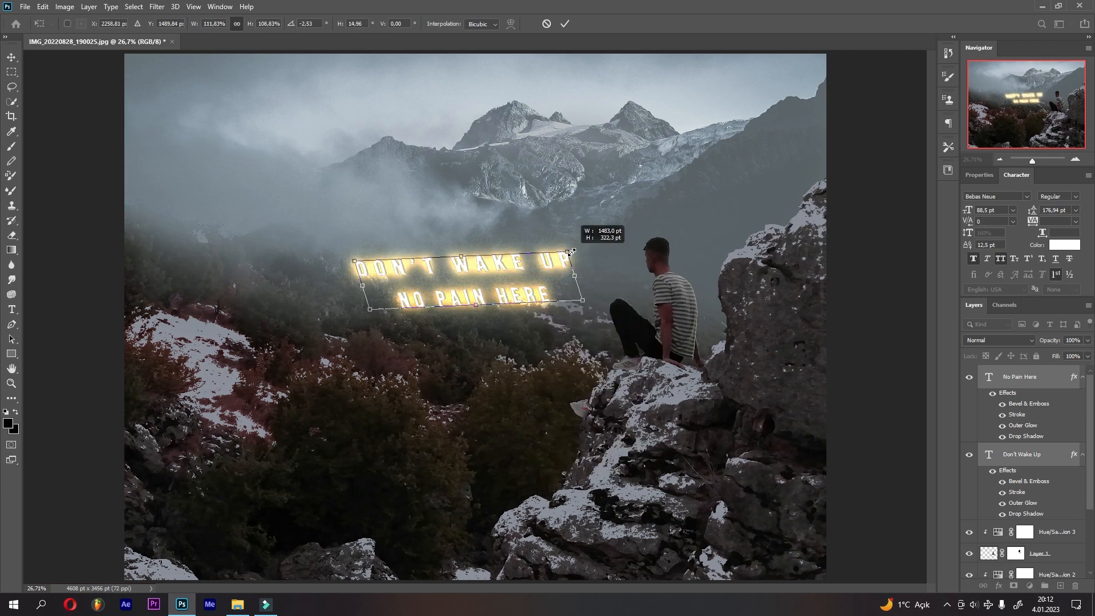
pyautogui.click(565, 24)
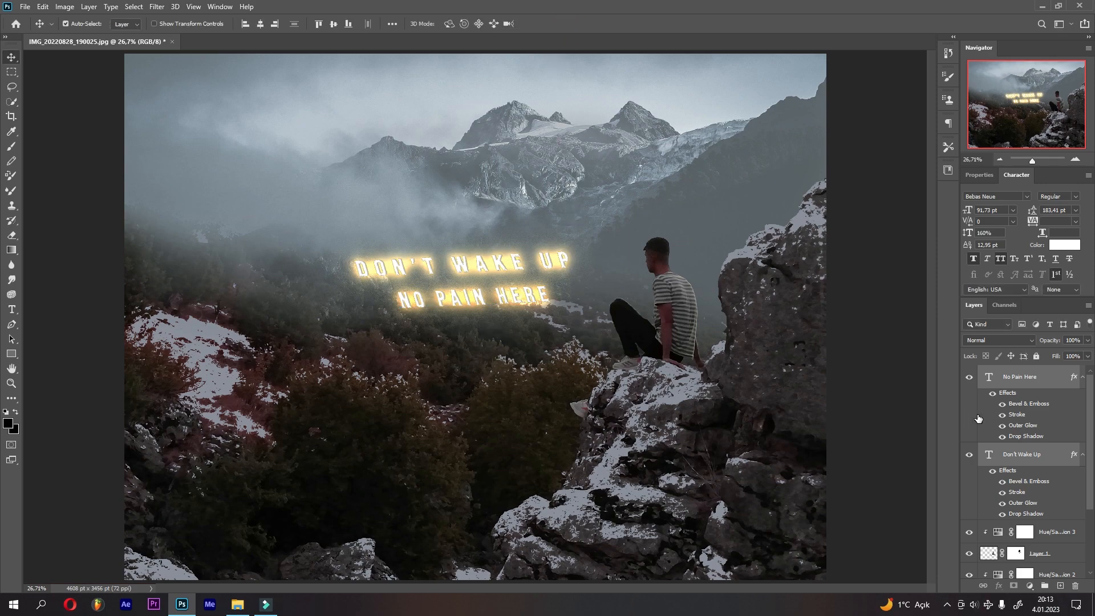
# Step: Duplicate both title layers, group the copies and place the expanded group beneath the original titles
pyautogui.moveTo(1025, 381); pyautogui.dragTo(1059, 587)
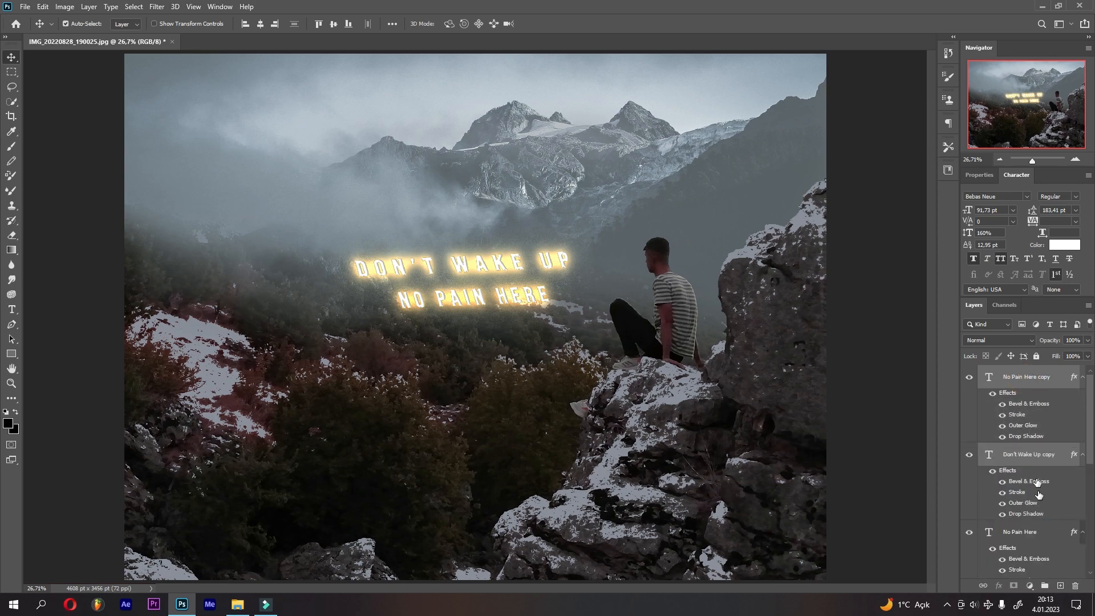
pyautogui.moveTo(1016, 457); pyautogui.dragTo(1045, 586)
pyautogui.moveTo(1012, 374); pyautogui.dragTo(986, 529)
pyautogui.click(982, 528)
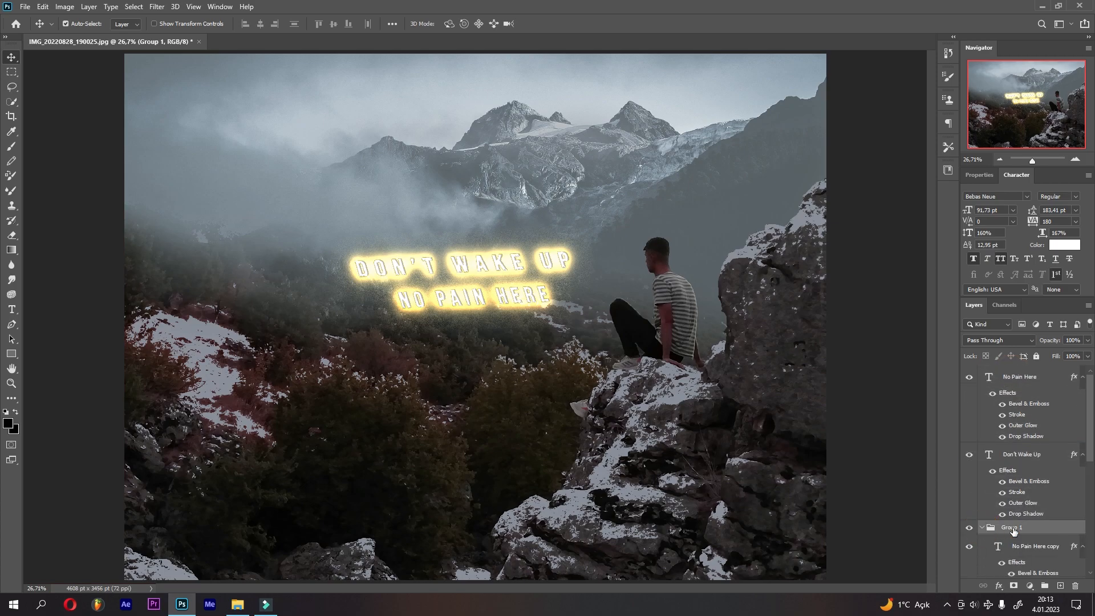
# Step: Convert the No Pain Here copy and the Don't Wake Up copy in Group 1 to separate smart objects
pyautogui.scroll(-3, 1022, 528)
pyautogui.click(1038, 391)
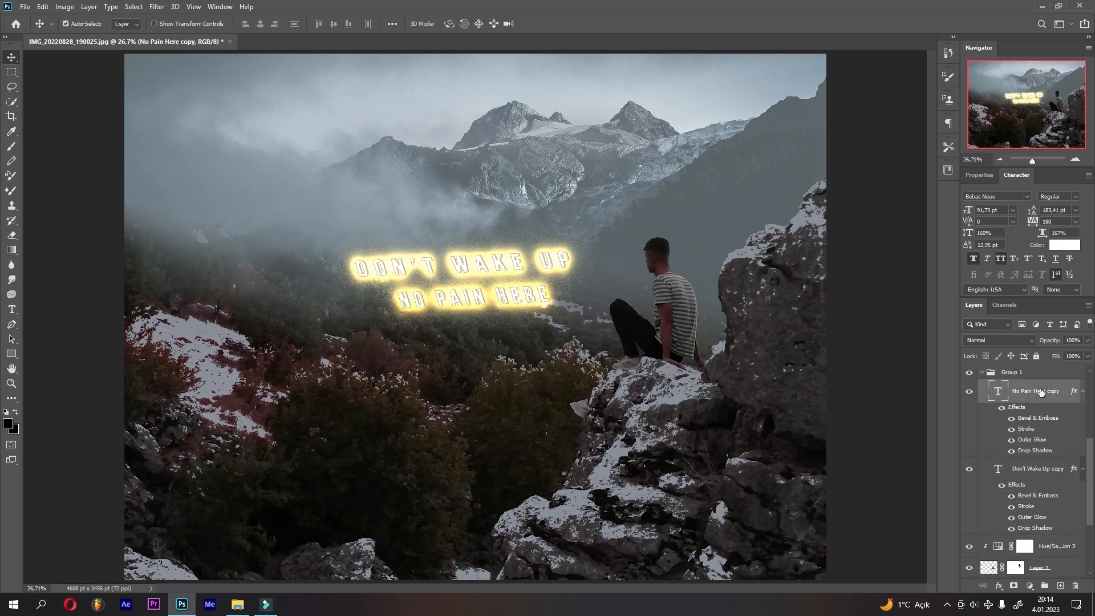
pyautogui.rightClick(1038, 391)
pyautogui.click(967, 218)
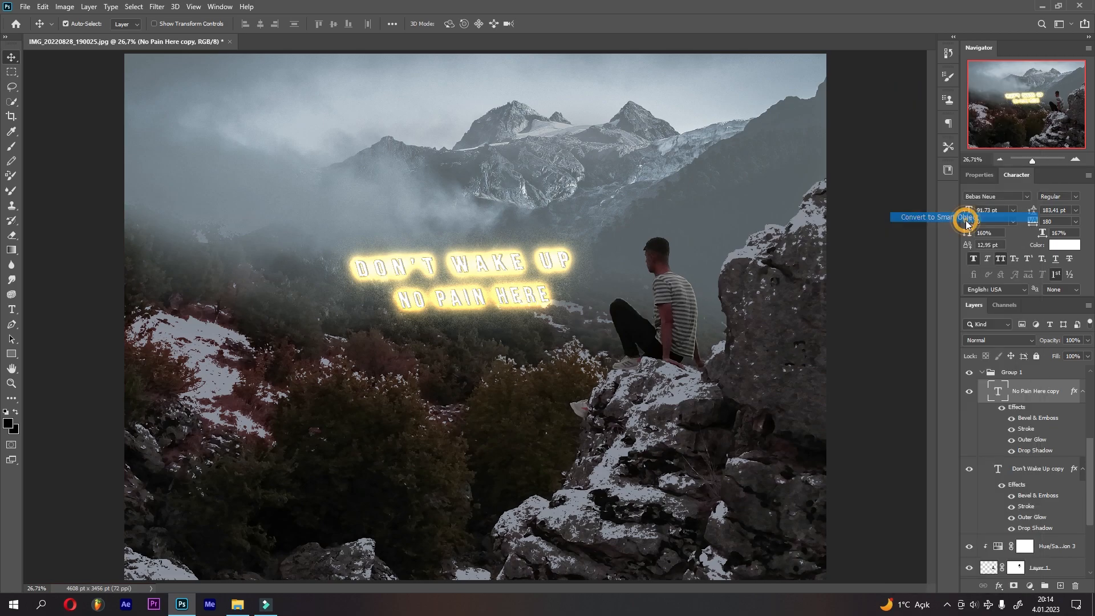
pyautogui.click(1059, 436)
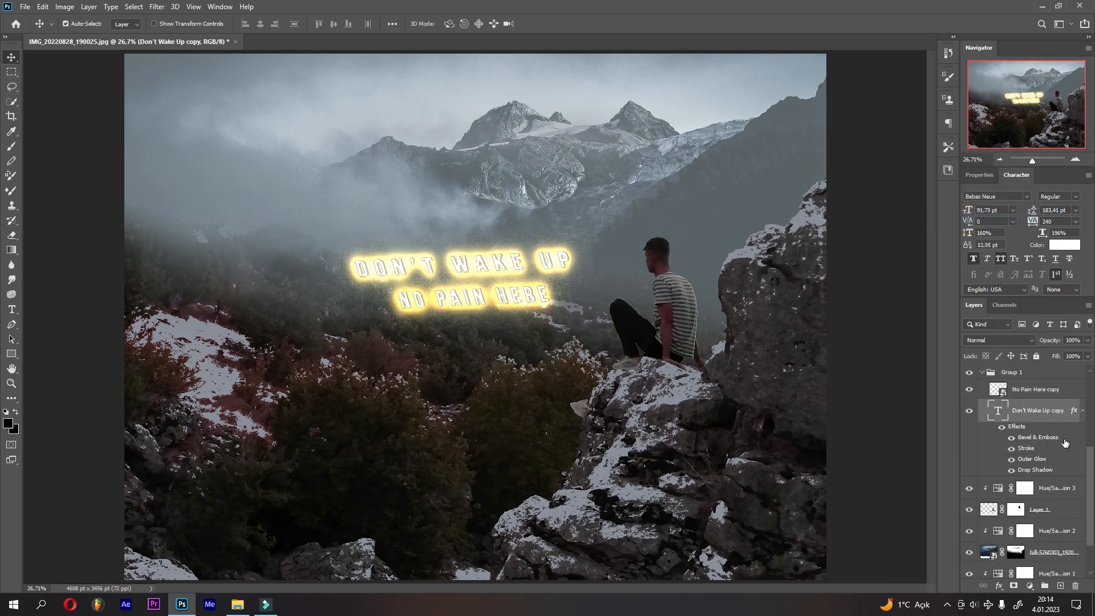
pyautogui.rightClick(1044, 411)
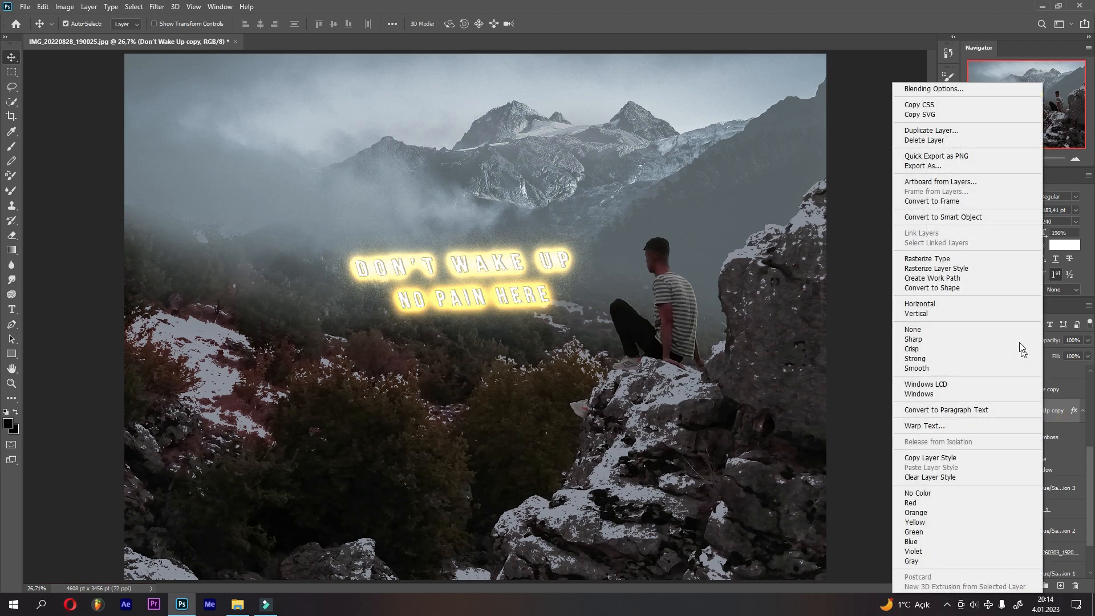
pyautogui.click(963, 218)
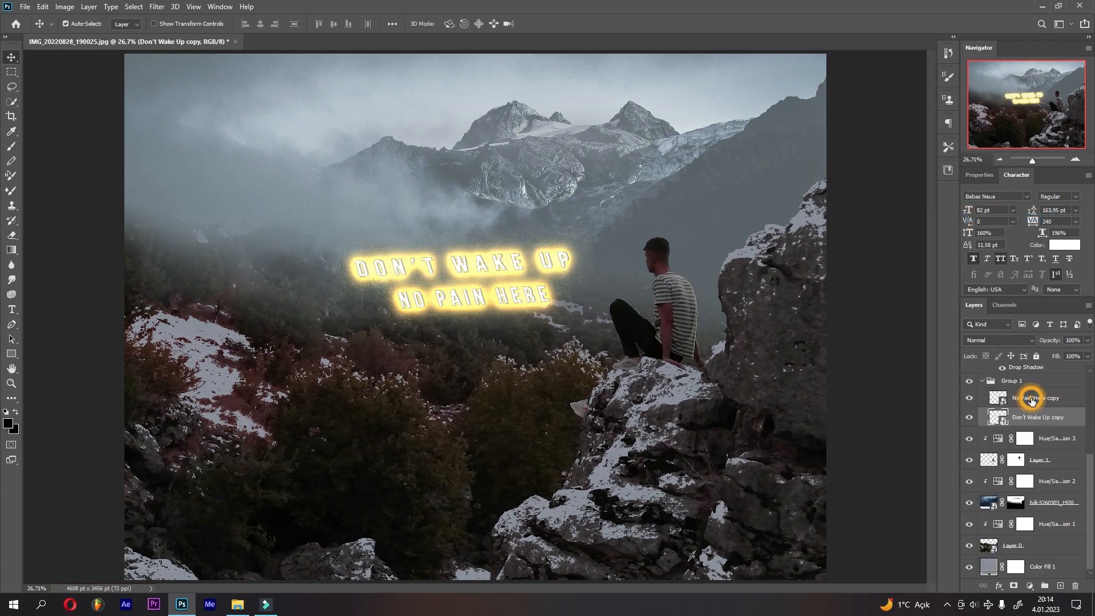
# Step: Apply a Motion Blur to the No Pain Here copy with an angle of 2° and a distance of 1542 pixels
pyautogui.click(1031, 399)
pyautogui.click(166, 9)
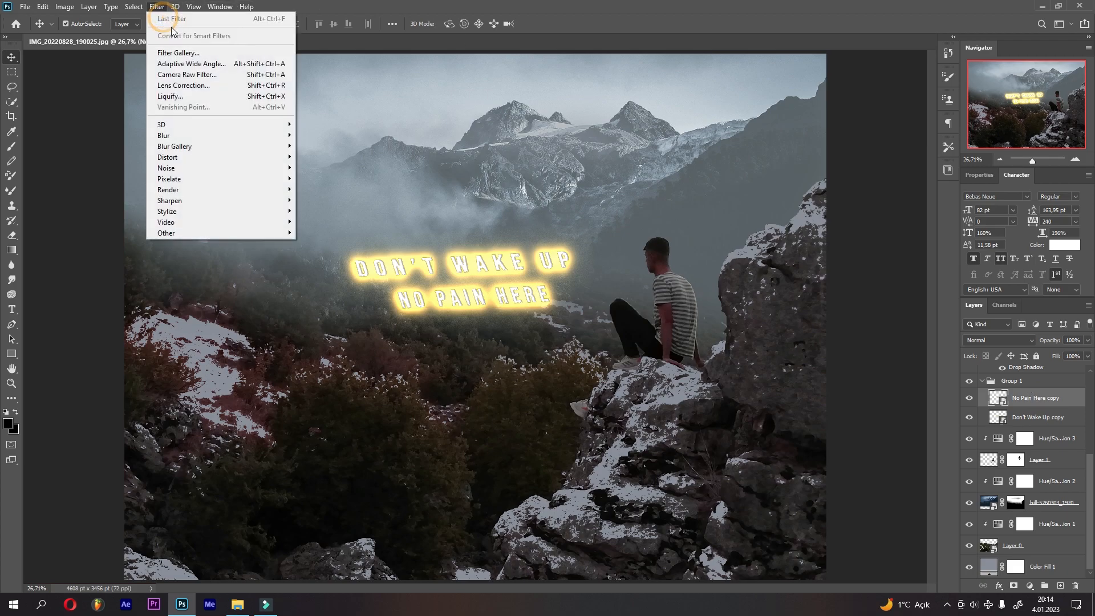
pyautogui.moveTo(203, 135)
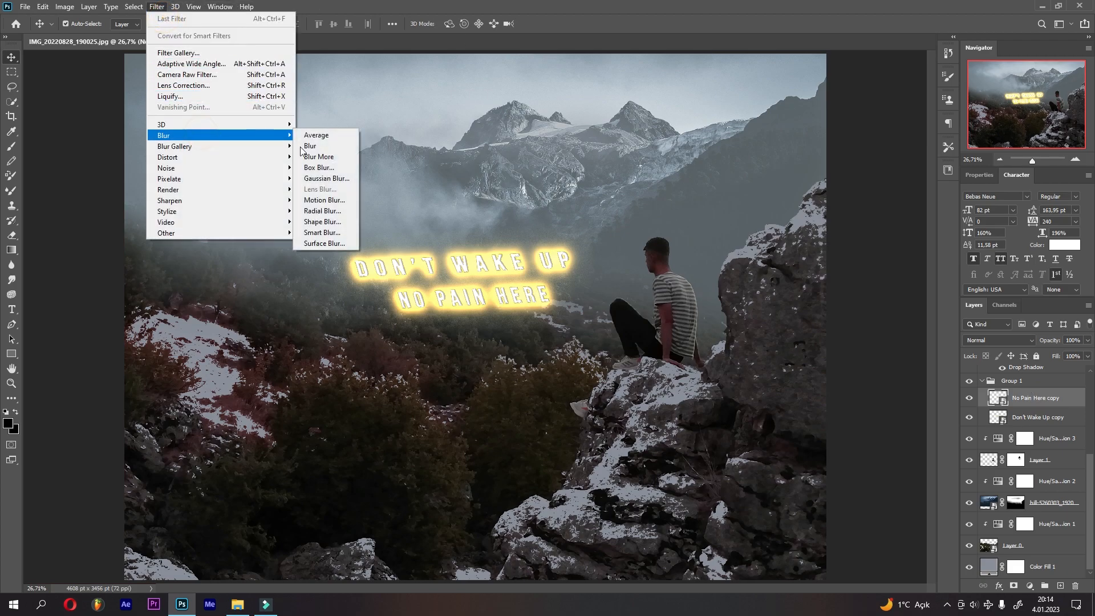
pyautogui.click(323, 199)
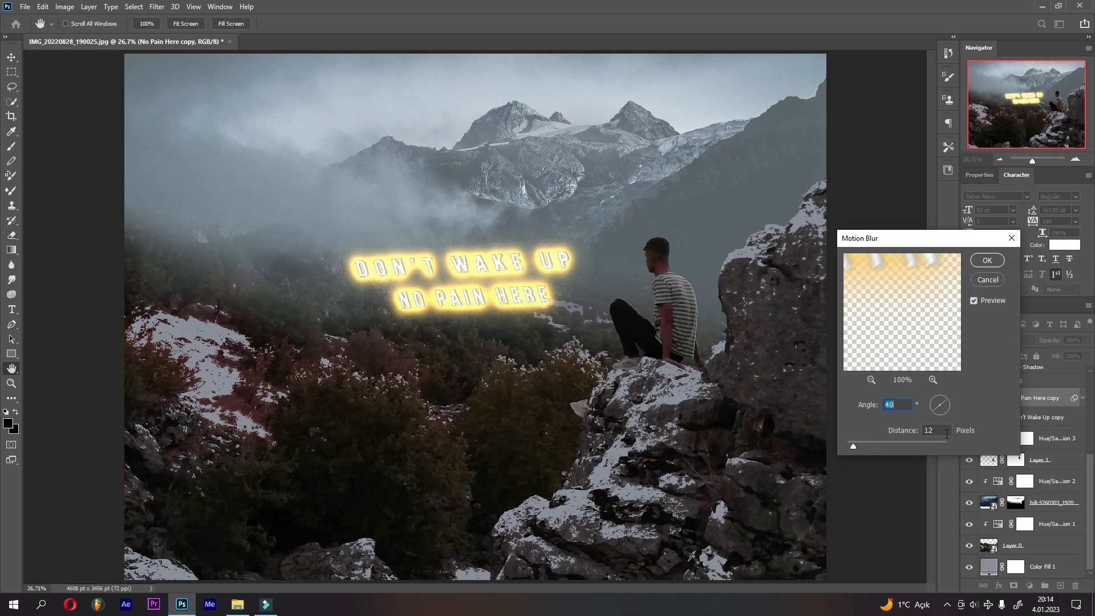
pyautogui.moveTo(853, 446); pyautogui.dragTo(938, 447)
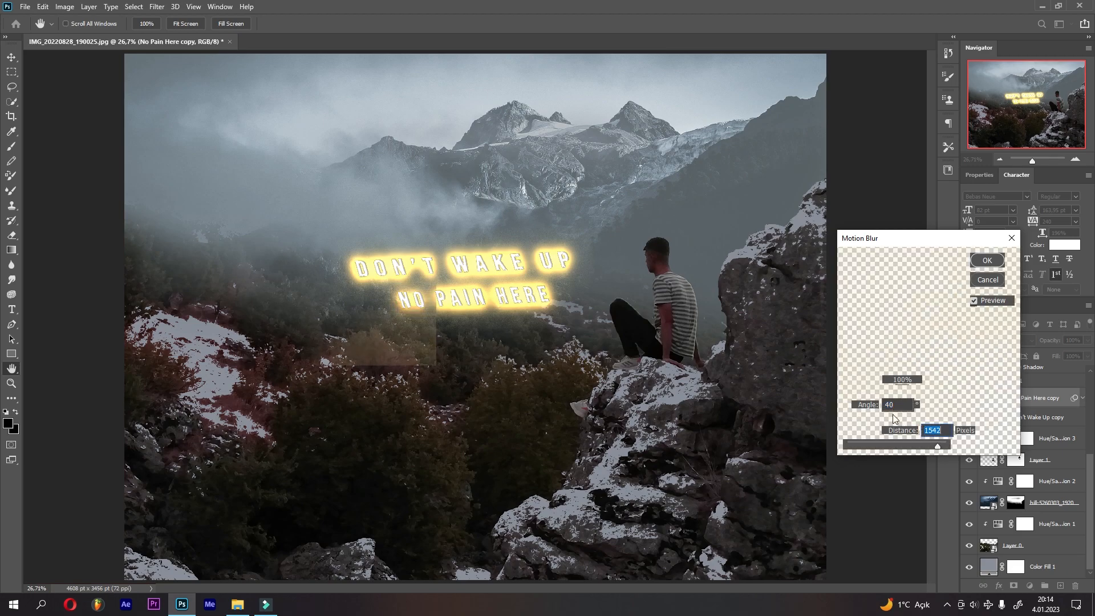
pyautogui.write('0')
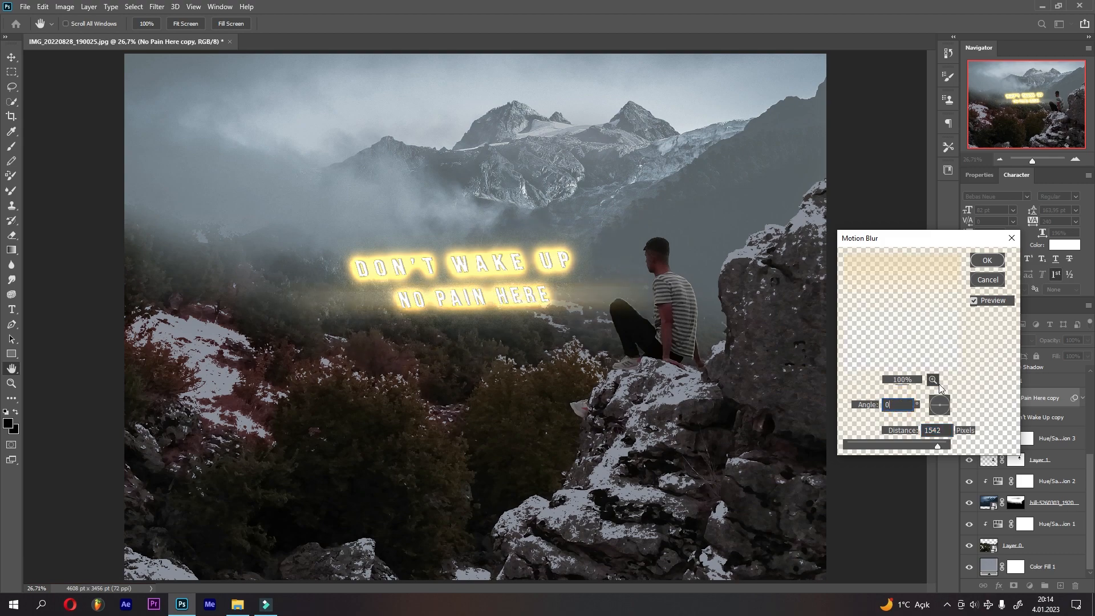
pyautogui.write('2')
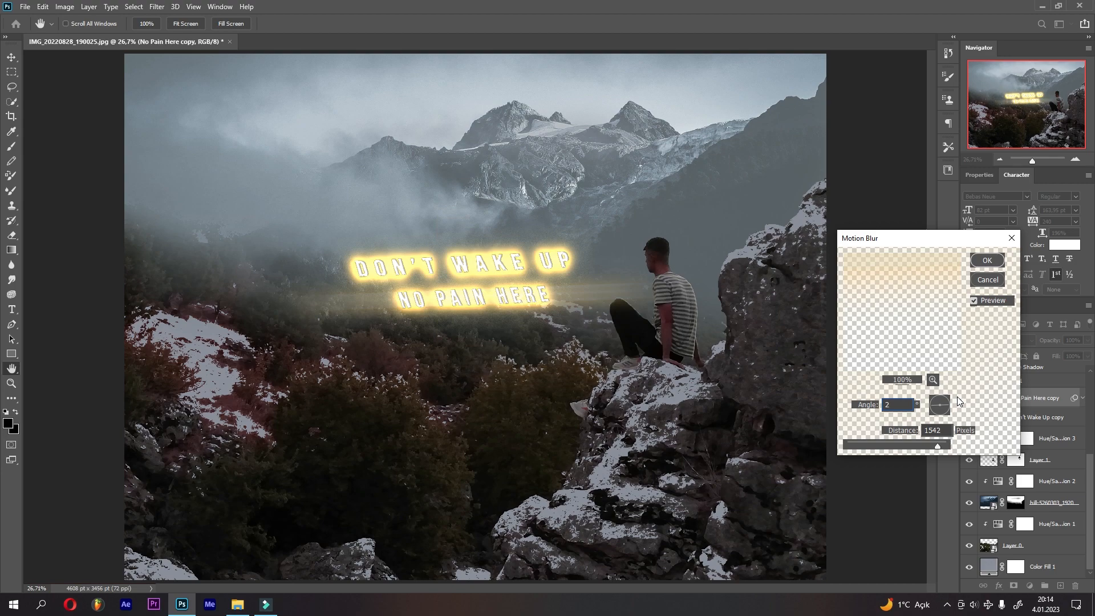
pyautogui.moveTo(925, 238); pyautogui.dragTo(933, 239)
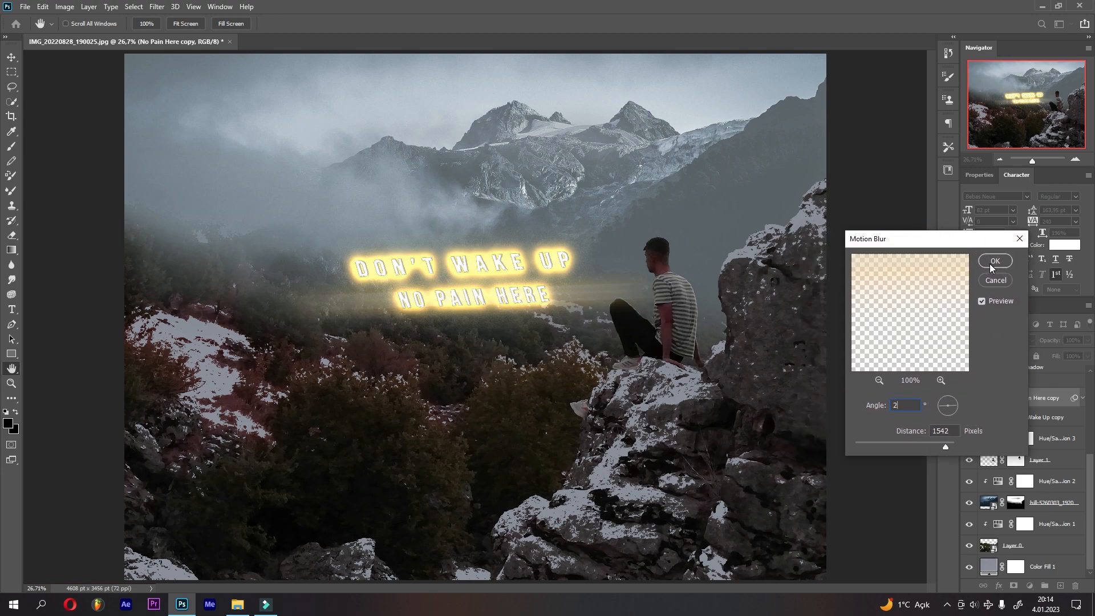
pyautogui.click(991, 262)
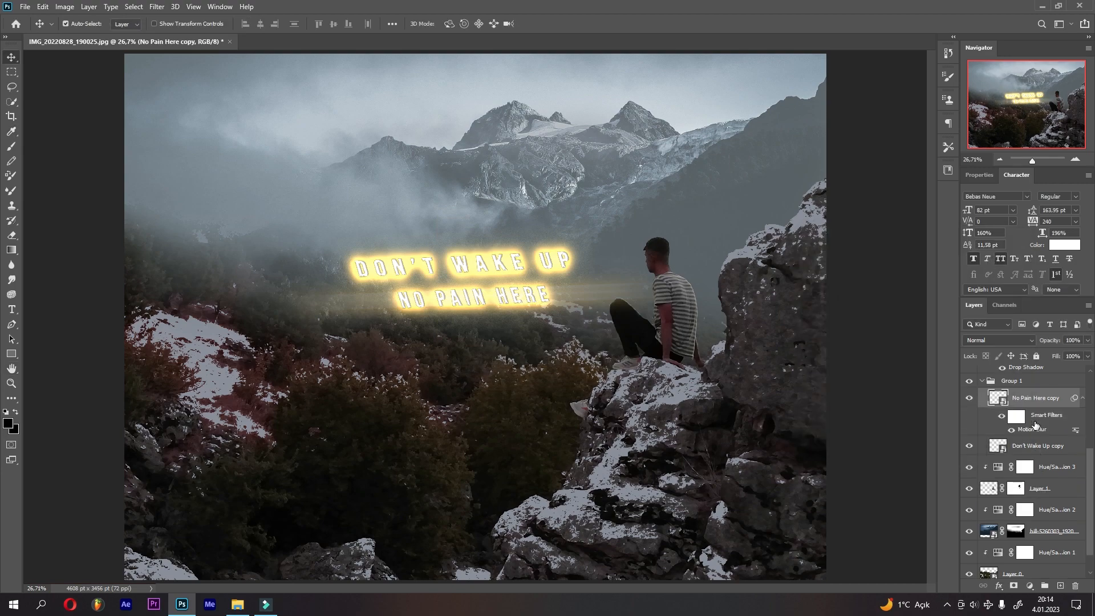
# Step: Apply the same Motion Blur, angle 2° and distance 1542 pixels, to the Don't Wake Up copy
pyautogui.click(1038, 446)
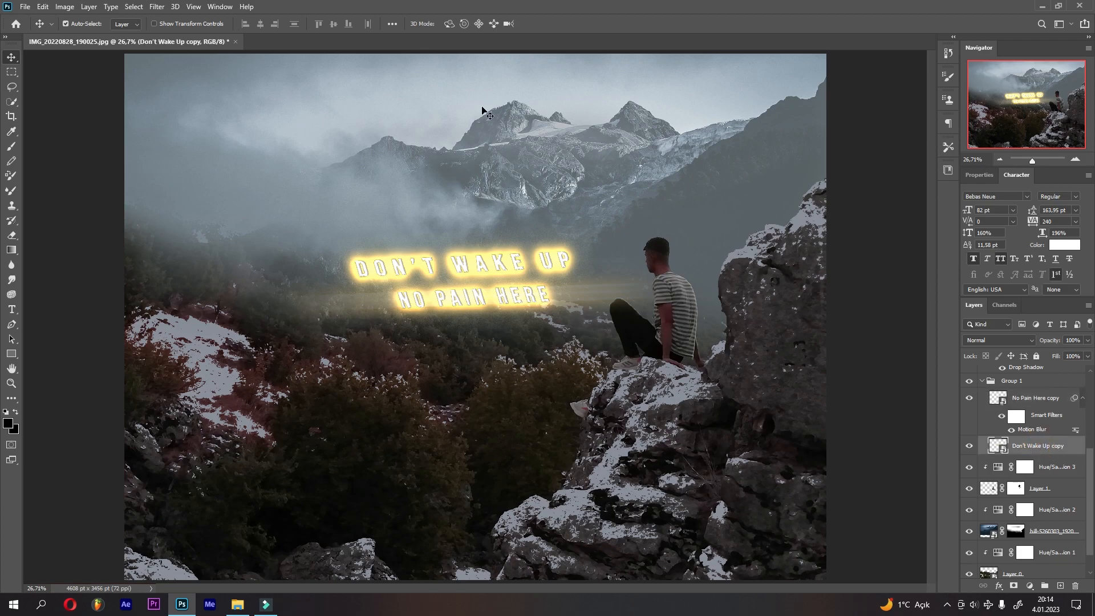
pyautogui.click(153, 7)
pyautogui.moveTo(220, 135)
pyautogui.click(352, 199)
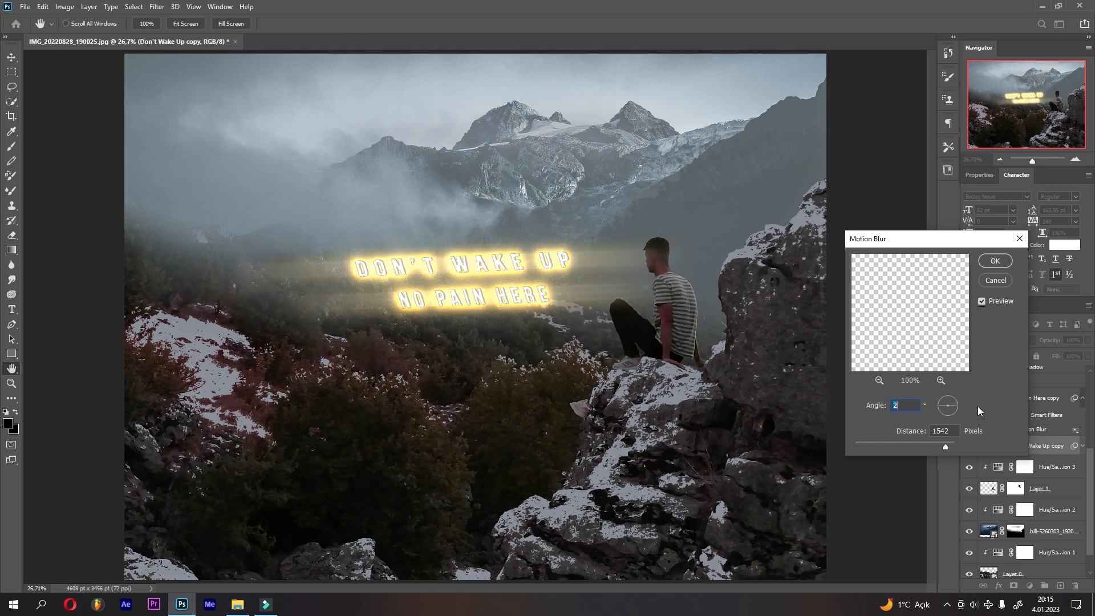
pyautogui.click(995, 260)
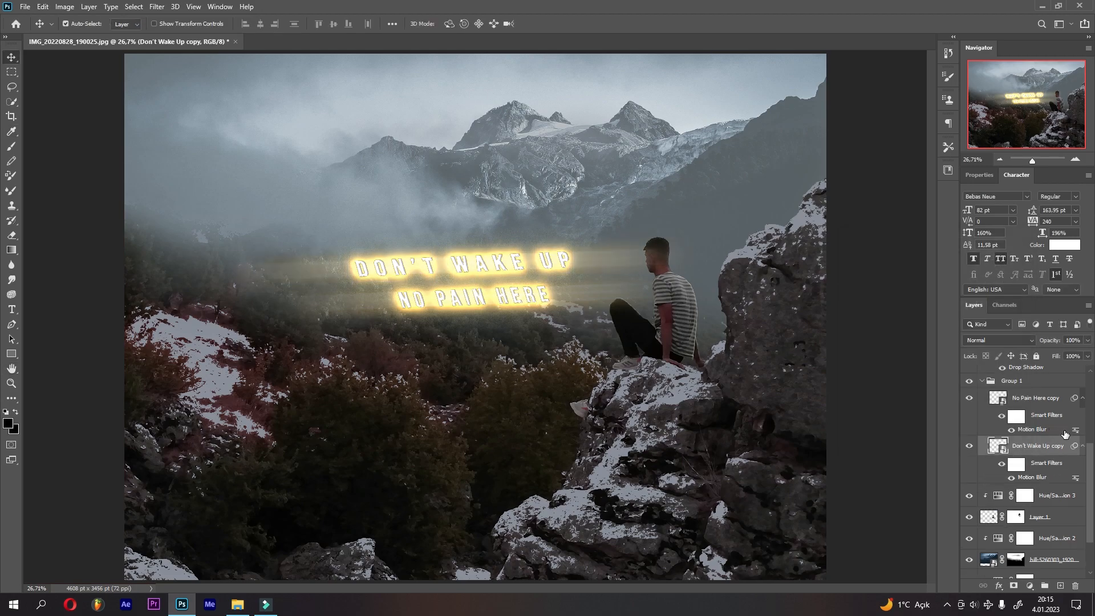
# Step: Collapse Group 1, lower its opacity to 24% and set its blend mode to Pin Light
pyautogui.scroll(2, 1026, 467)
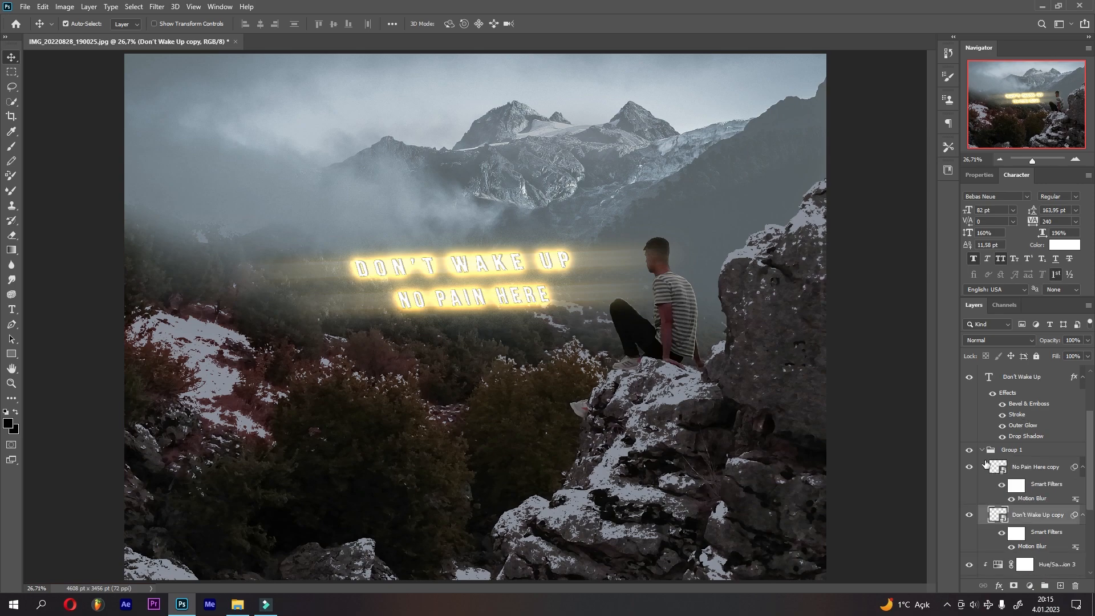
pyautogui.click(982, 451)
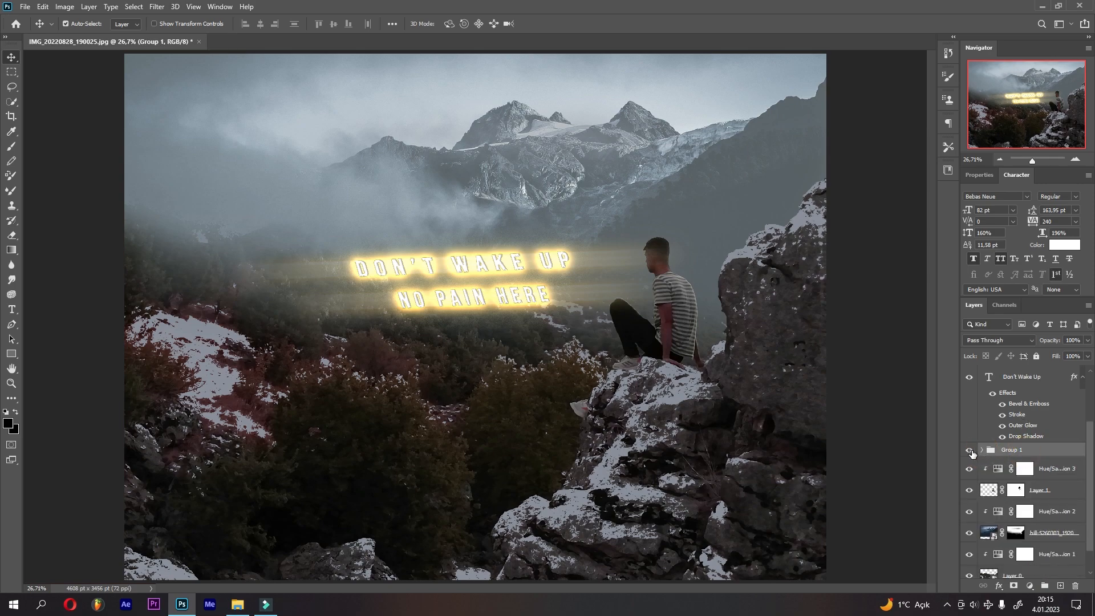
pyautogui.click(969, 450)
pyautogui.click(1023, 450)
pyautogui.moveTo(1049, 340)
pyautogui.mouseDown()
pyautogui.moveTo(997, 343)
pyautogui.moveTo(1061, 341)
pyautogui.moveTo(1024, 343)
pyautogui.mouseUp()
pyautogui.click(1025, 342)
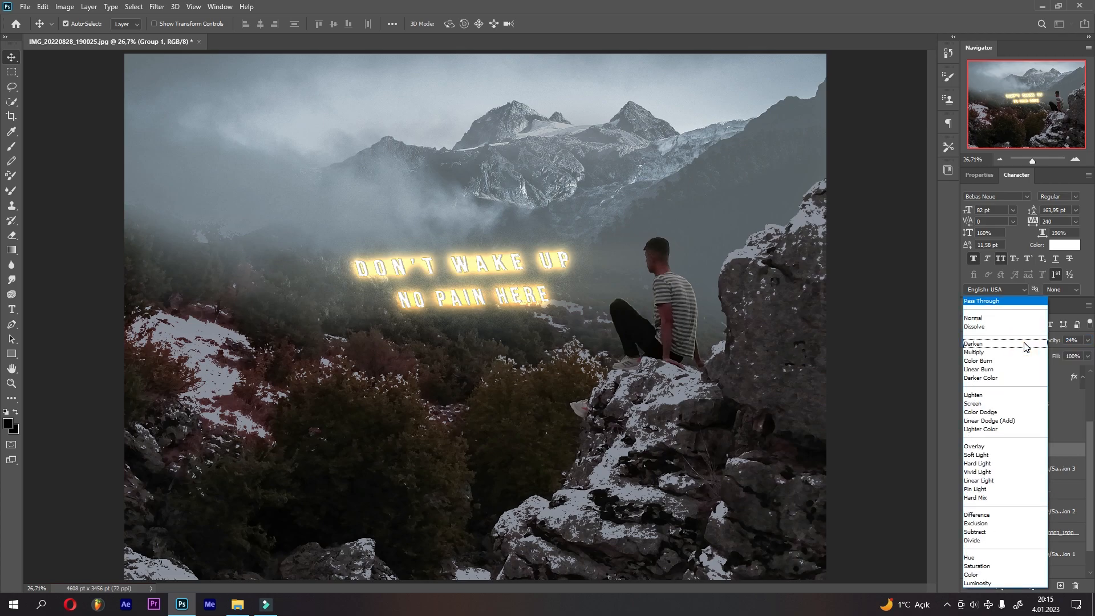
pyautogui.click(989, 491)
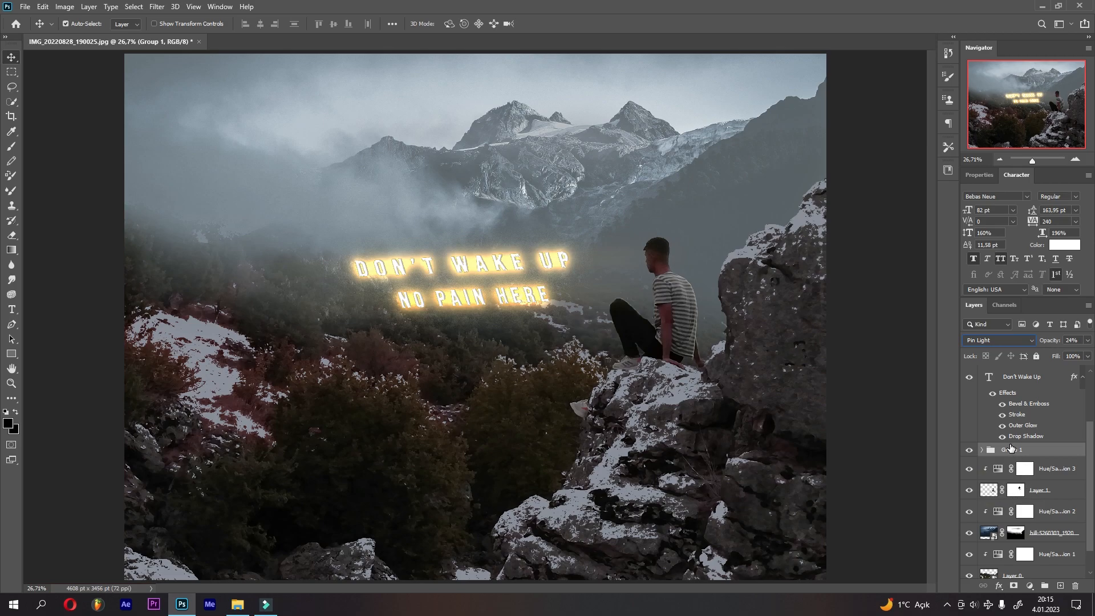
# Step: Retouch the hill layer's mask around the fog and titles with a soft low-opacity brush, alternating black and white, reducing brush opacity to 8%
pyautogui.click(1015, 536)
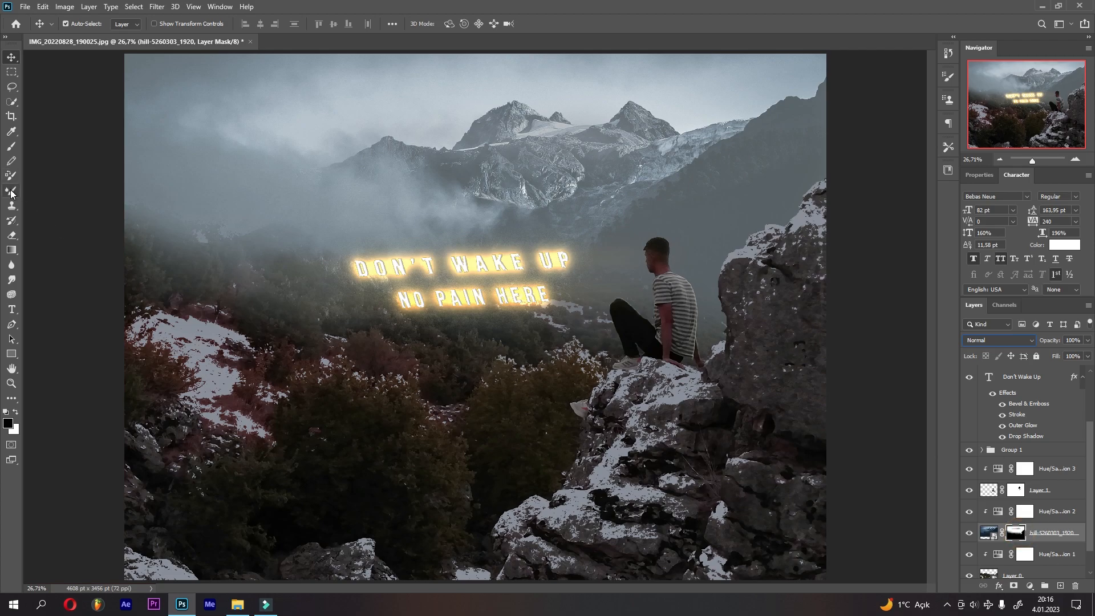
pyautogui.click(11, 146)
pyautogui.moveTo(376, 251); pyautogui.dragTo(409, 271)
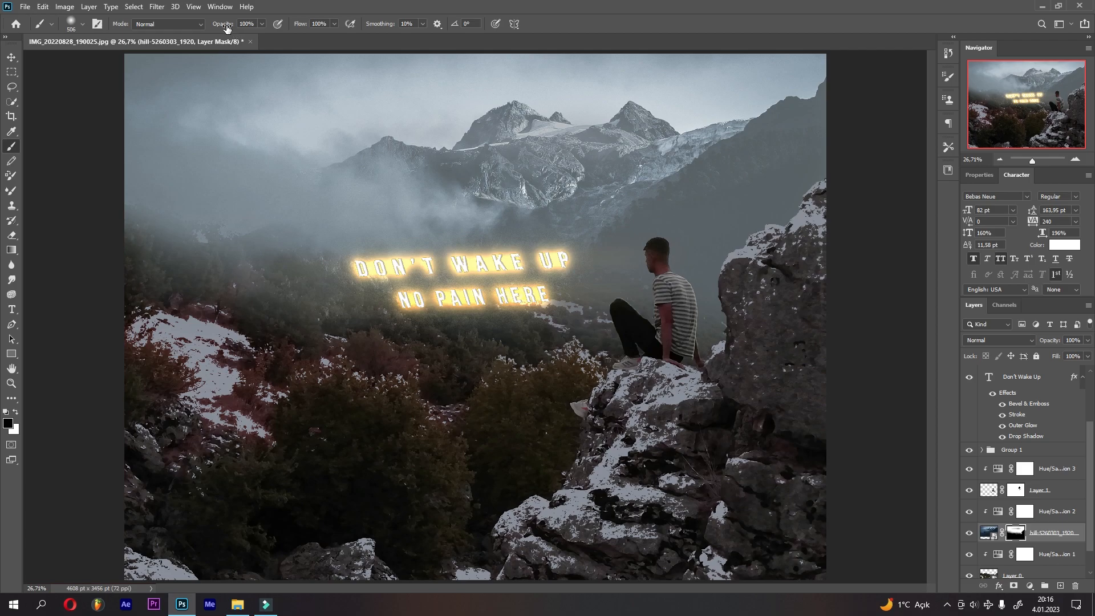
pyautogui.press('3')
pyautogui.click(16, 412)
pyautogui.moveTo(228, 198)
pyautogui.mouseDown()
pyautogui.moveTo(200, 216)
pyautogui.moveTo(254, 192)
pyautogui.mouseUp()
pyautogui.click(16, 412)
pyautogui.moveTo(226, 25); pyautogui.dragTo(216, 31)
pyautogui.moveTo(301, 251); pyautogui.dragTo(409, 254)
pyautogui.moveTo(316, 276); pyautogui.dragTo(369, 266)
pyautogui.press('x')
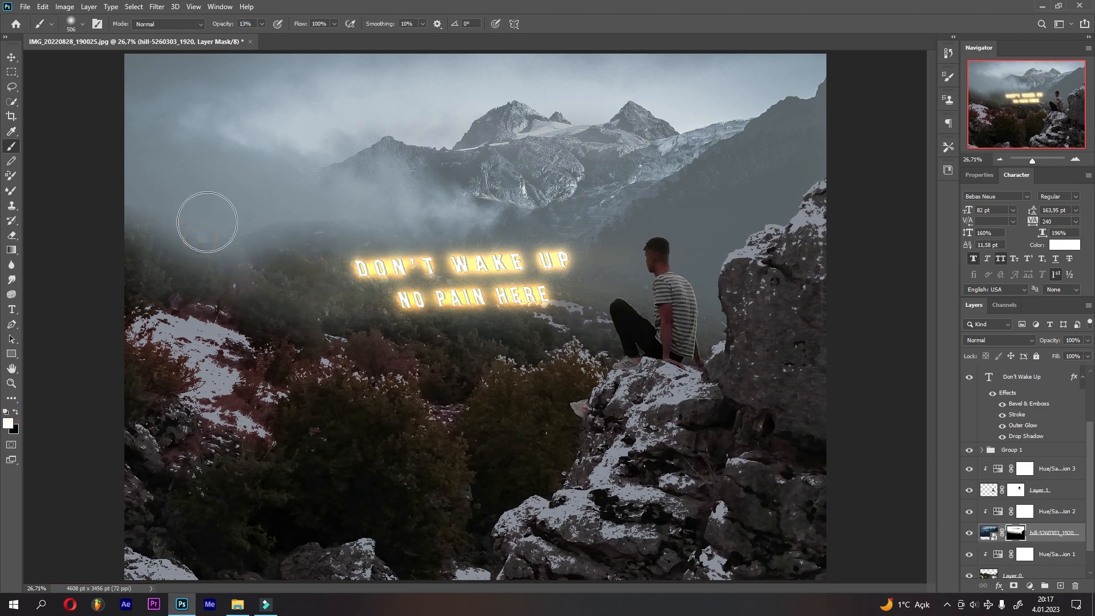
pyautogui.moveTo(225, 25); pyautogui.dragTo(224, 25)
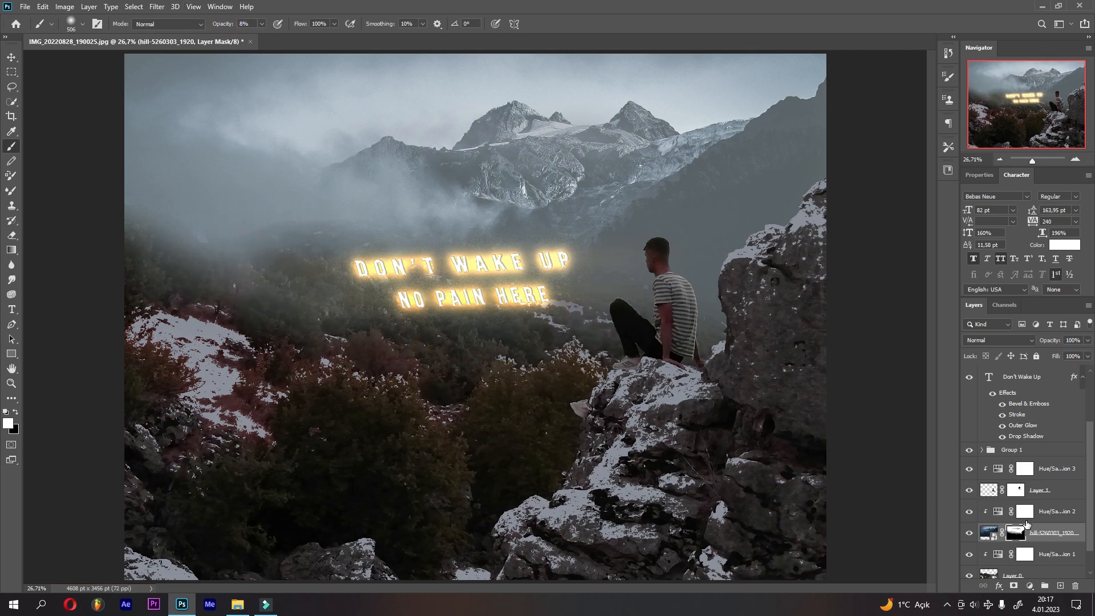
# Step: Create a new empty layer and place it directly beneath Group 1
pyautogui.scroll(2, 1021, 502)
pyautogui.click(1024, 378)
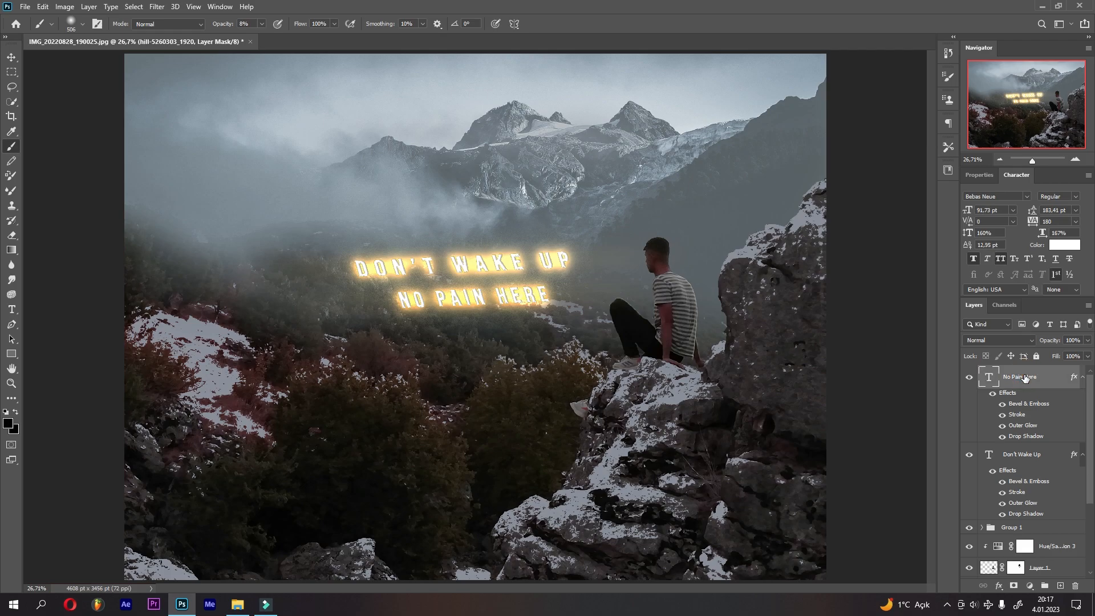
pyautogui.click(1014, 529)
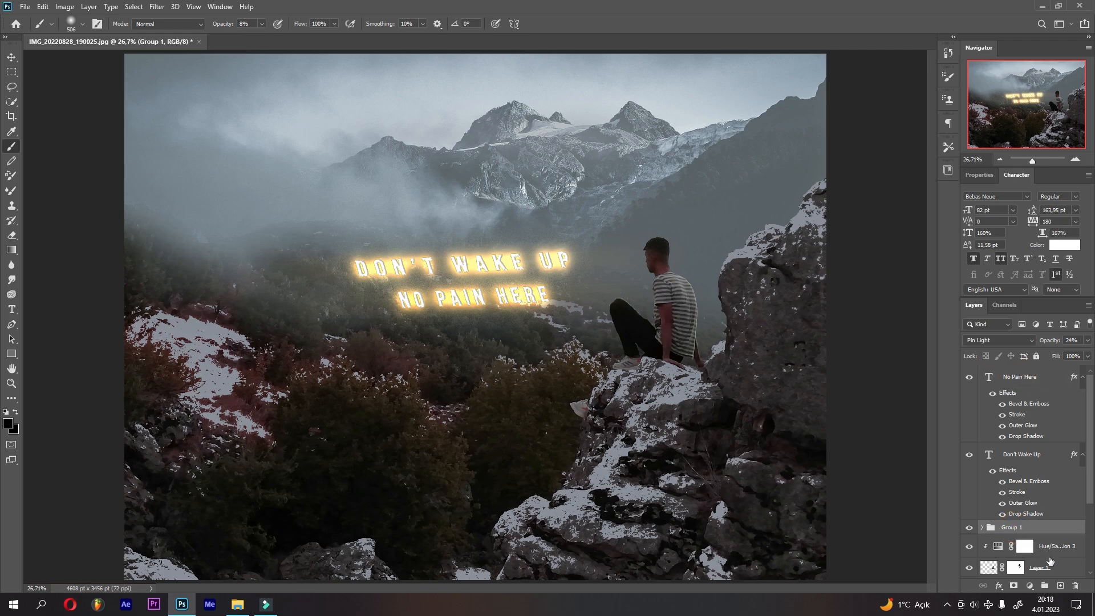
pyautogui.click(1058, 586)
pyautogui.scroll(-3, 1002, 527)
pyautogui.moveTo(993, 403); pyautogui.dragTo(993, 443)
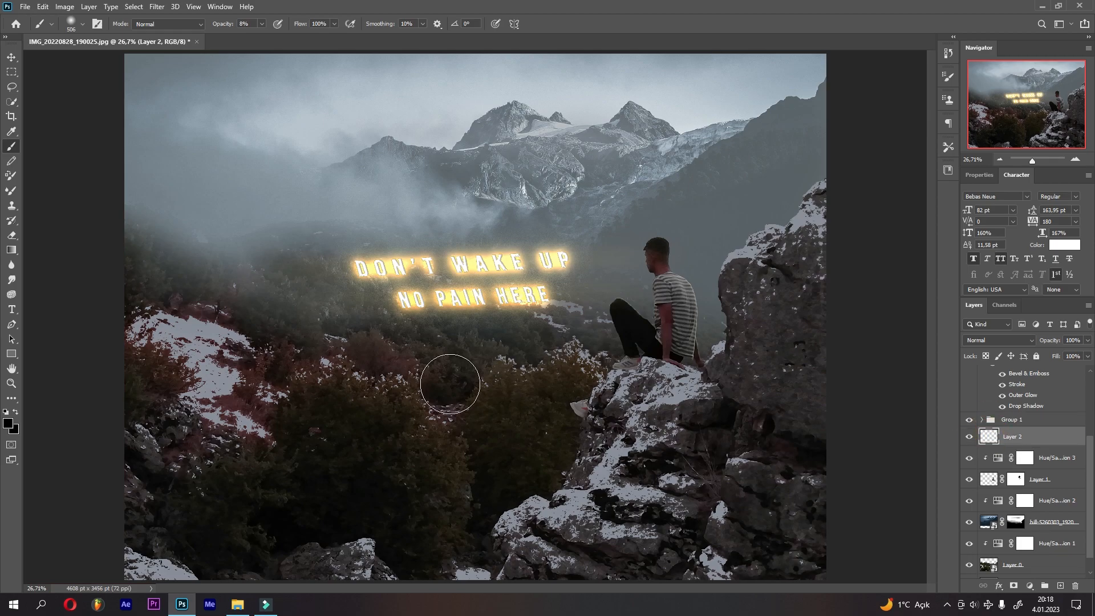
# Step: Choose a brush from the Toz Duman - Powder Smoke set and reduce its size to about 128 px over the titles
pyautogui.rightClick(504, 295)
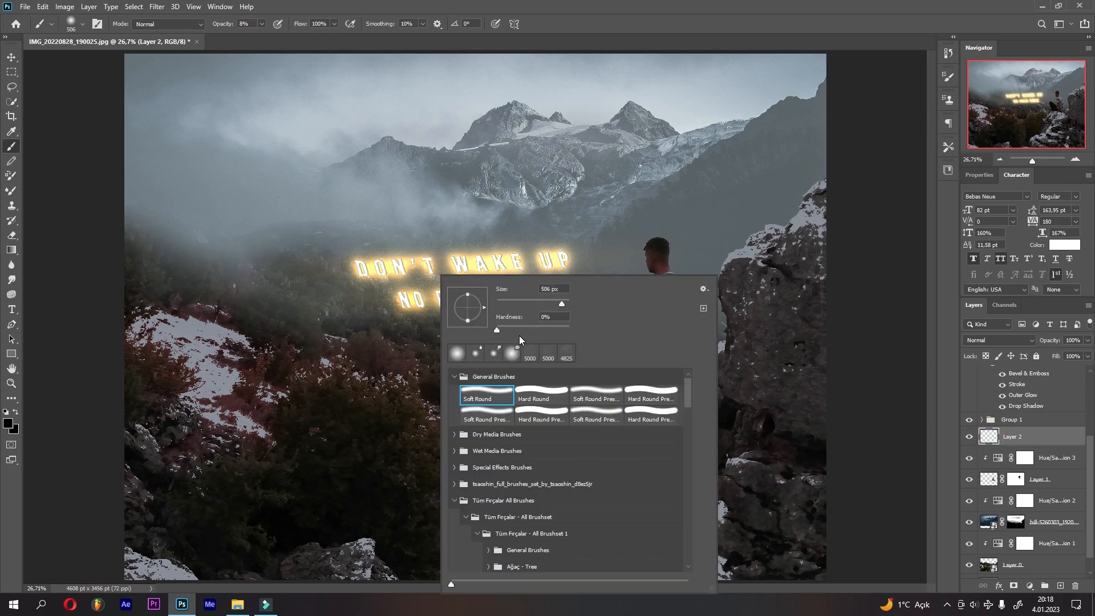
pyautogui.scroll(-3, 497, 434)
pyautogui.click(489, 416)
pyautogui.click(493, 417)
pyautogui.scroll(-2, 556, 496)
pyautogui.click(558, 502)
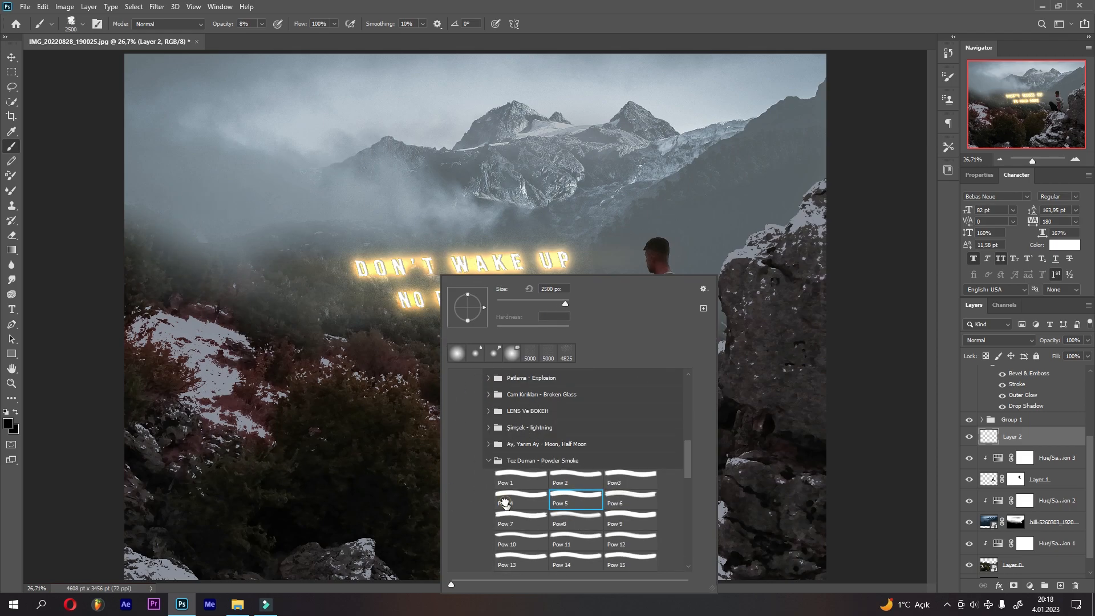
pyautogui.click(402, 314)
pyautogui.hotkey('ctrl', '+')
pyautogui.hotkey('ctrl', '+')
pyautogui.hotkey('ctrl', '+')
pyautogui.hotkey('ctrl', '+')
pyautogui.hotkey('ctrl', '+')
pyautogui.moveTo(593, 197); pyautogui.dragTo(325, 335)
pyautogui.hotkey('ctrl', '-')
pyautogui.moveTo(593, 284); pyautogui.dragTo(457, 291)
pyautogui.hotkey('ctrl', '-')
pyautogui.moveTo(729, 265); pyautogui.dragTo(308, 334)
pyautogui.moveTo(533, 303)
pyautogui.mouseDown()
pyautogui.moveTo(511, 305)
pyautogui.moveTo(537, 310)
pyautogui.mouseUp()
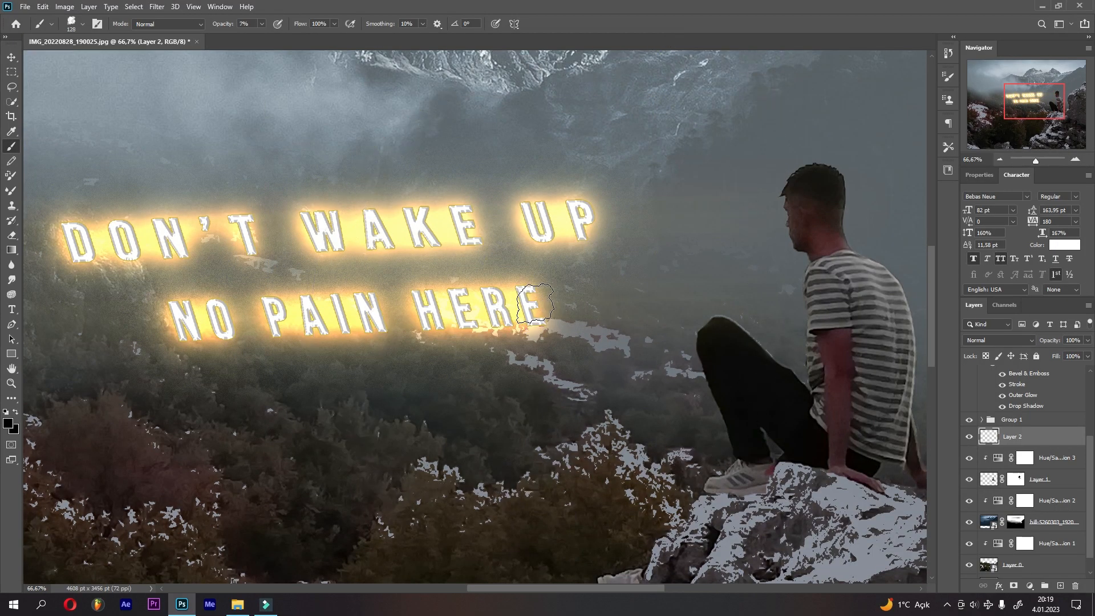
# Step: Sample the titles' pale yellow and stamp smoke at 36% brush opacity behind the end of "NO PAIN HERE"
pyautogui.keyDown('alt'); pyautogui.click(512, 305); pyautogui.keyUp('alt')
pyautogui.moveTo(534, 309); pyautogui.dragTo(556, 308)
pyautogui.click(530, 308)
pyautogui.hotkey('ctrl', 'z')
pyautogui.moveTo(231, 24); pyautogui.dragTo(208, 32)
pyautogui.click(529, 310)
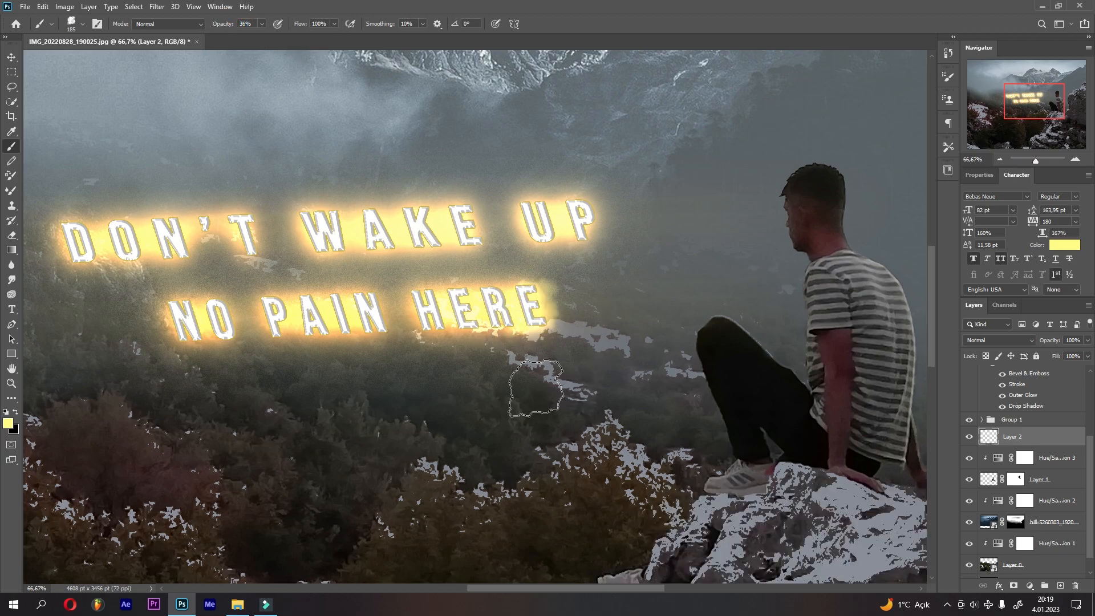
# Step: Stamp more yellow smoke around both titles using other Powder Smoke brushes, and compare the image with Layer 2 hidden and shown
pyautogui.click(587, 220)
pyautogui.rightClick(418, 354)
pyautogui.click(485, 505)
pyautogui.moveTo(356, 237); pyautogui.dragTo(325, 235)
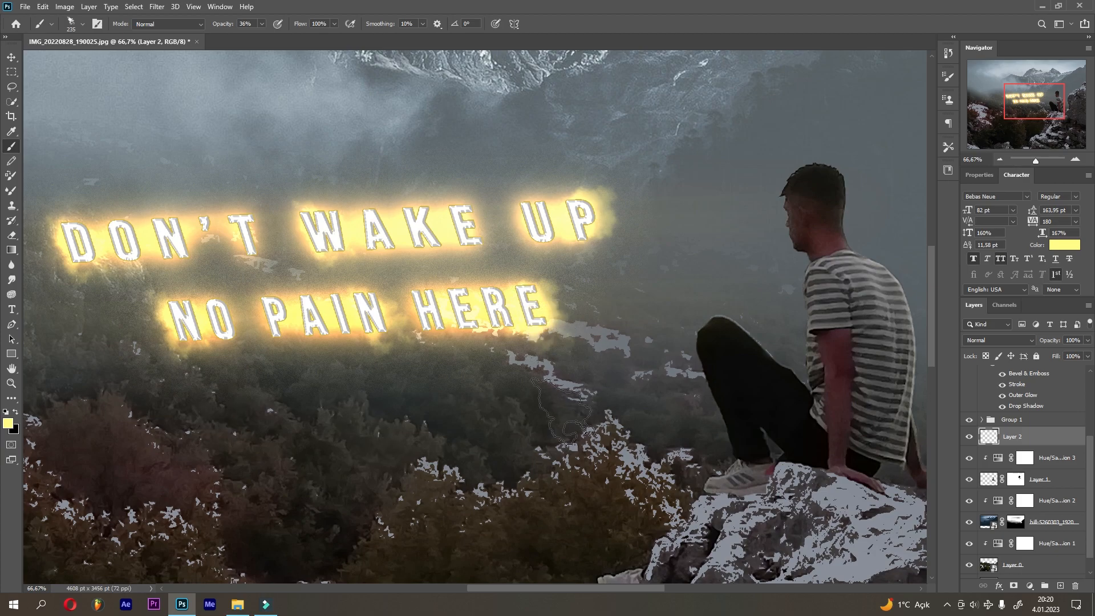
pyautogui.rightClick(653, 485)
pyautogui.doubleClick(653, 485)
pyautogui.moveTo(565, 247); pyautogui.dragTo(432, 240)
pyautogui.moveTo(488, 266); pyautogui.dragTo(489, 266)
pyautogui.hotkey('ctrl', '0')
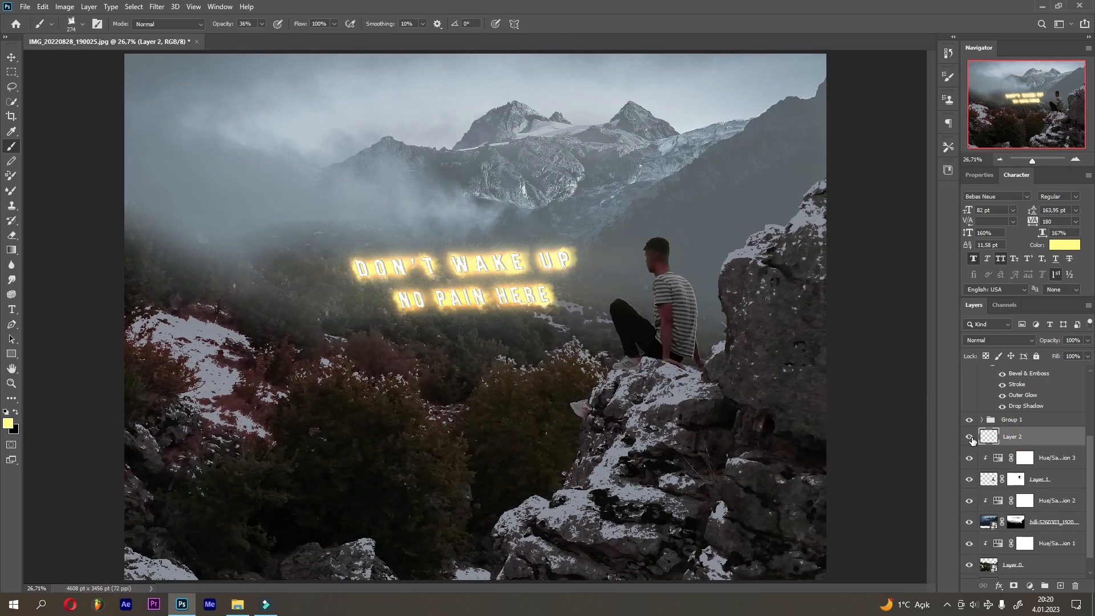
pyautogui.click(971, 438)
pyautogui.click(969, 439)
# Step: Place birds_PNG89 from the Winter Manipulation folder into the composition above the No Pain Here layer
pyautogui.press('v')
pyautogui.scroll(3, 1023, 384)
pyautogui.click(1023, 383)
pyautogui.click(238, 607)
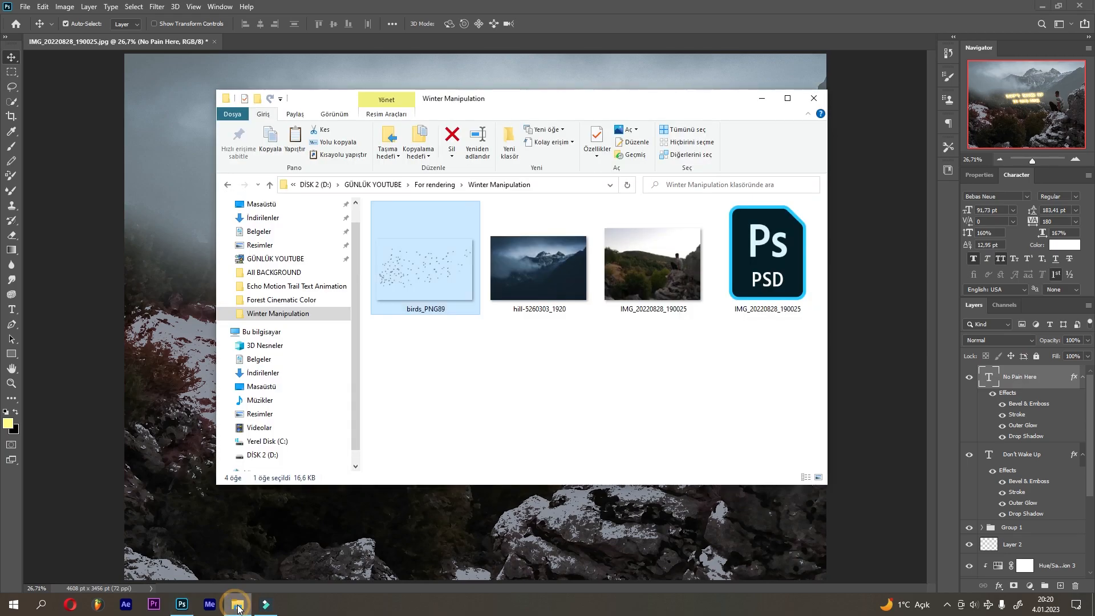
pyautogui.moveTo(341, 295); pyautogui.dragTo(199, 292)
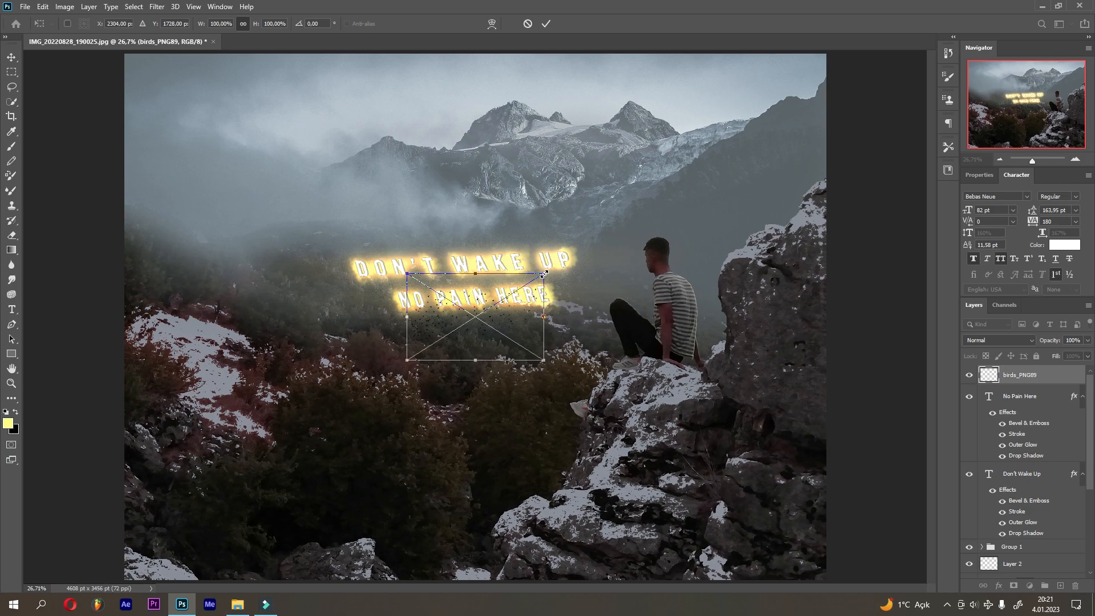
# Step: Enlarge the birds over the titles to about 209% width and 197% height, apply the transform and lower their opacity to 28%
pyautogui.moveTo(544, 274); pyautogui.dragTo(554, 266)
pyautogui.hotkey('ctrl', 'z')
pyautogui.moveTo(502, 325); pyautogui.dragTo(498, 288)
pyautogui.moveTo(540, 237); pyautogui.dragTo(606, 195)
pyautogui.moveTo(568, 297); pyautogui.dragTo(544, 284)
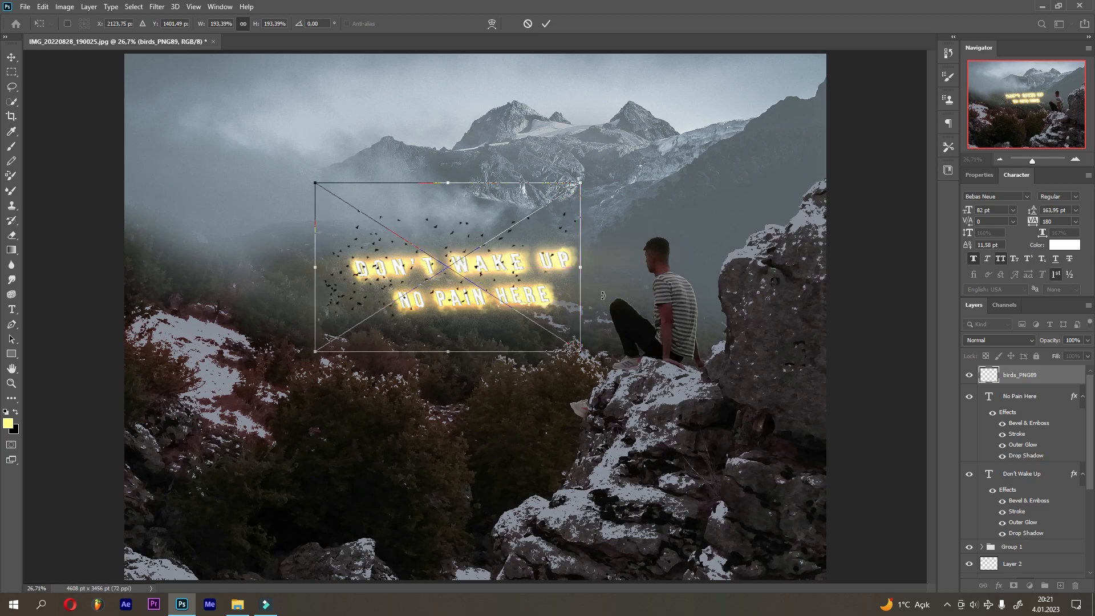
pyautogui.moveTo(580, 182); pyautogui.dragTo(586, 179)
pyautogui.moveTo(587, 266); pyautogui.dragTo(543, 266)
pyautogui.hotkey('ctrl', 'z')
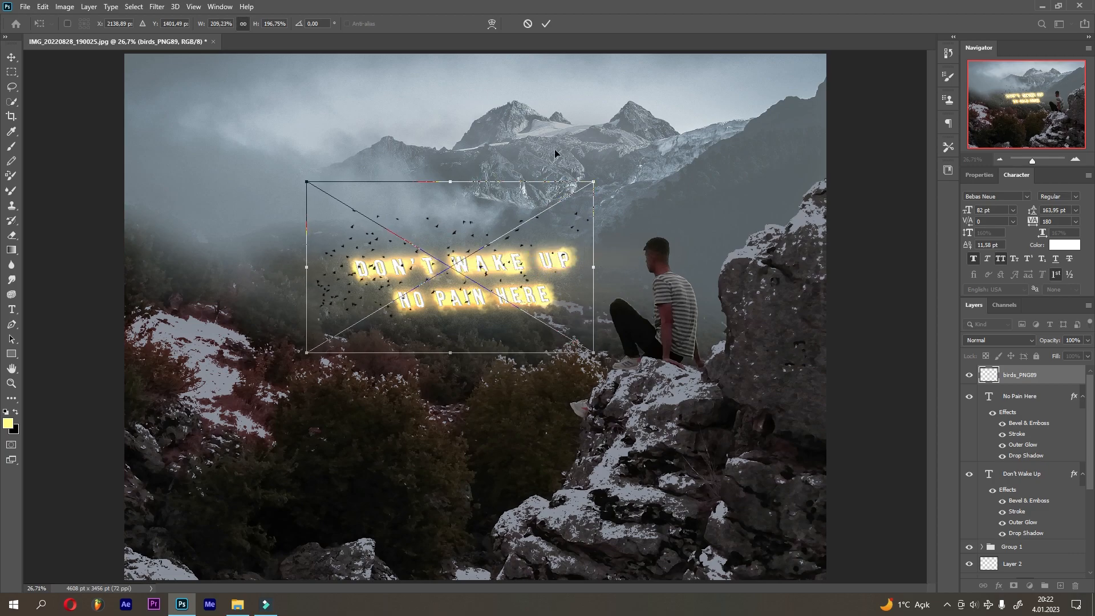
pyautogui.click(547, 24)
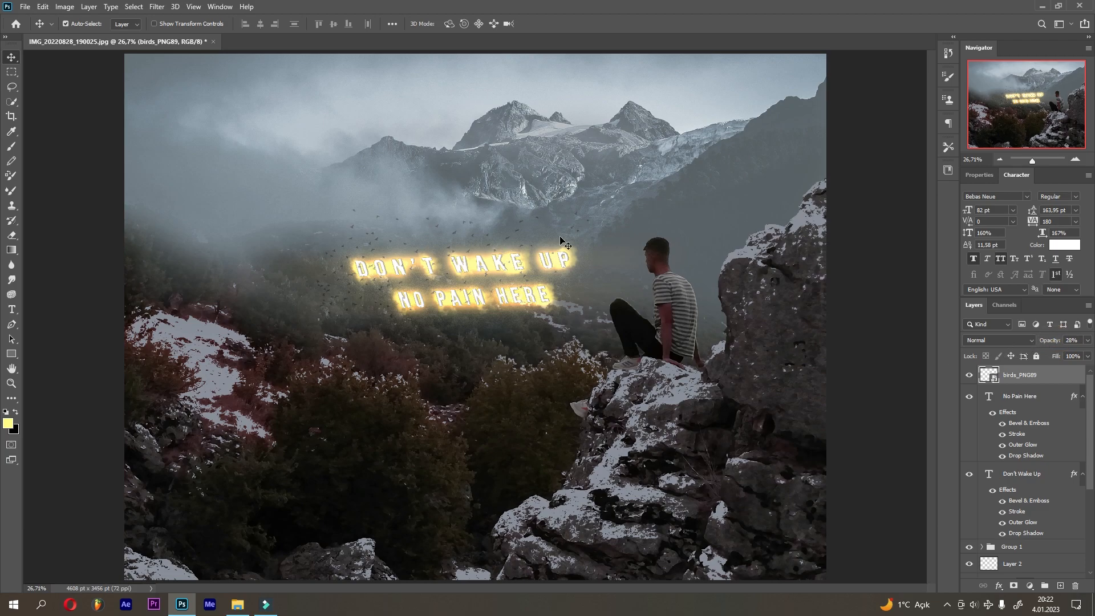
pyautogui.moveTo(448, 242); pyautogui.dragTo(409, 240)
# Step: Add a new layer named Snow above birds_PNG89 and set the foreground colour to white (ffffff)
pyautogui.click(1060, 586)
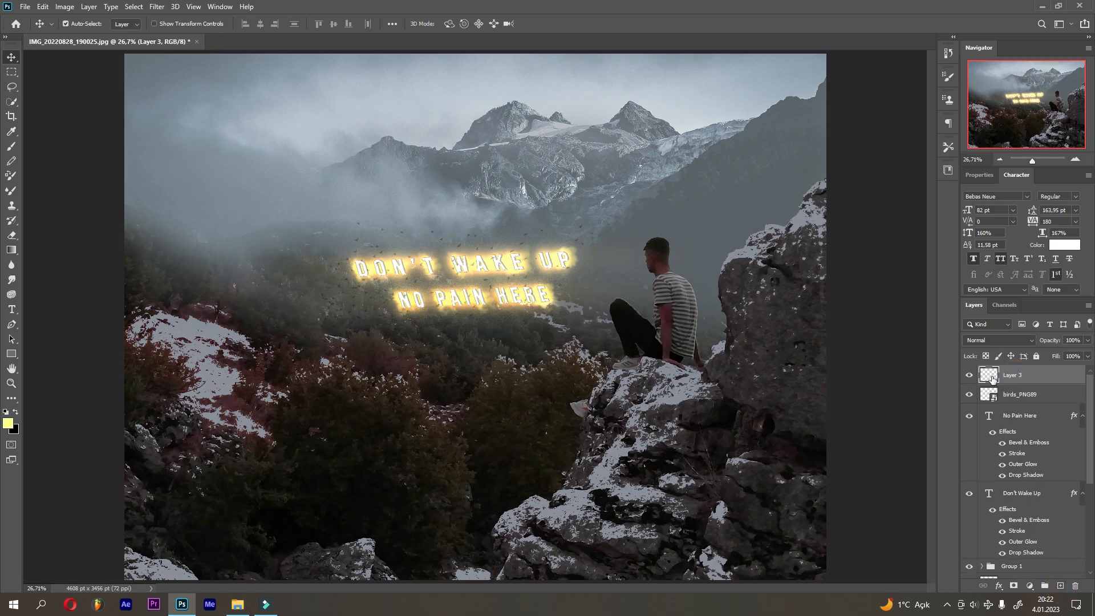
pyautogui.doubleClick(1012, 376)
pyautogui.click(12, 425)
pyautogui.moveTo(631, 416); pyautogui.dragTo(425, 293)
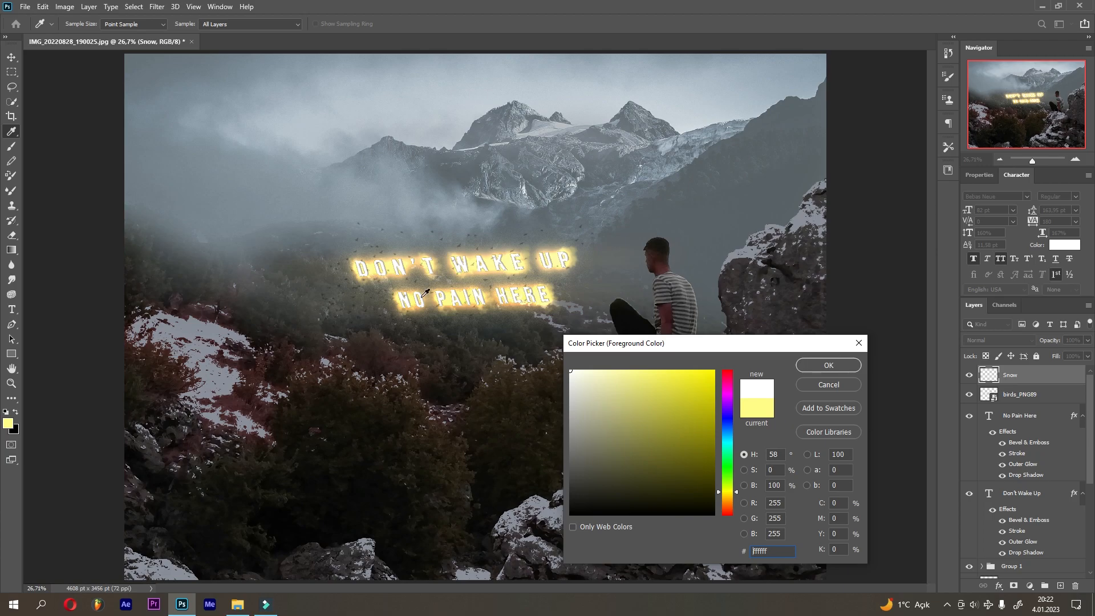
pyautogui.click(837, 373)
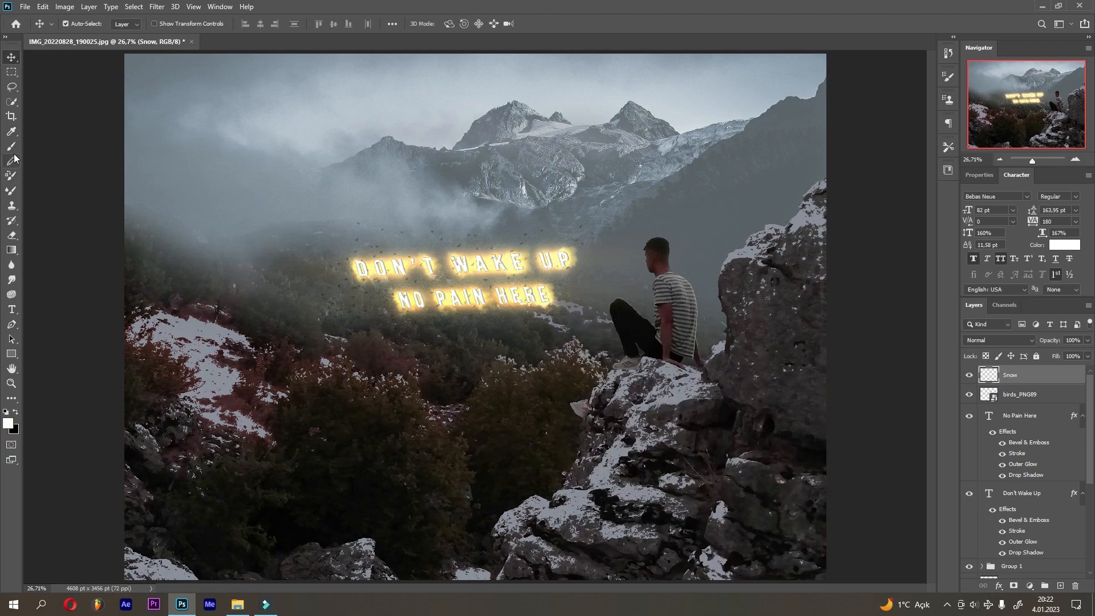
# Step: Choose a brush from the Kar Ve Stilleri - Snow And Styles set and raise the brush opacity to 100%
pyautogui.click(12, 146)
pyautogui.rightClick(431, 212)
pyautogui.scroll(2, 544, 425)
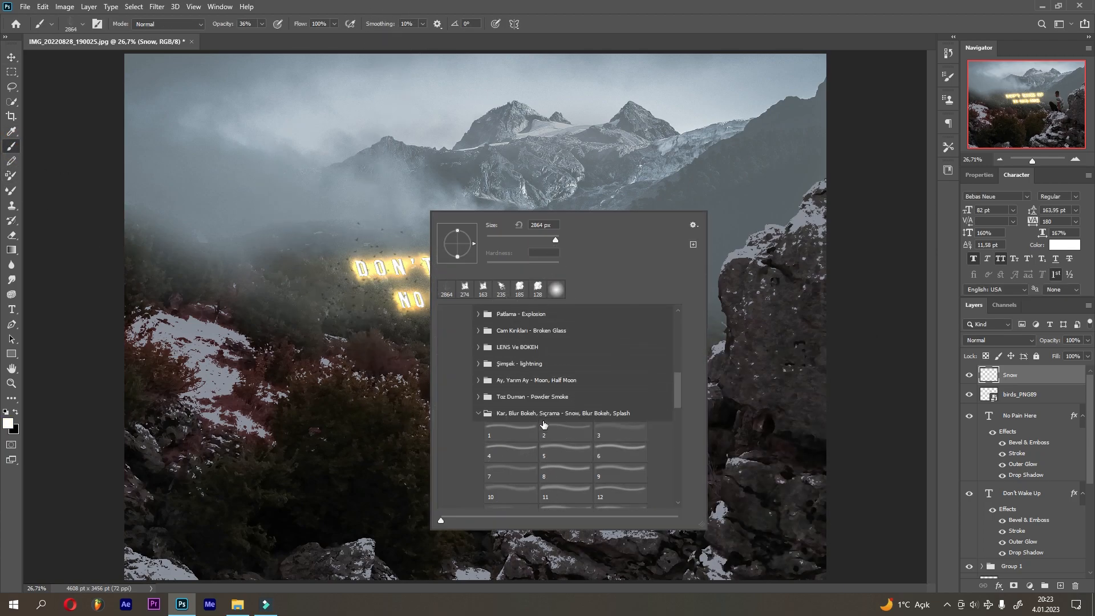
pyautogui.click(478, 414)
pyautogui.scroll(-1, 534, 443)
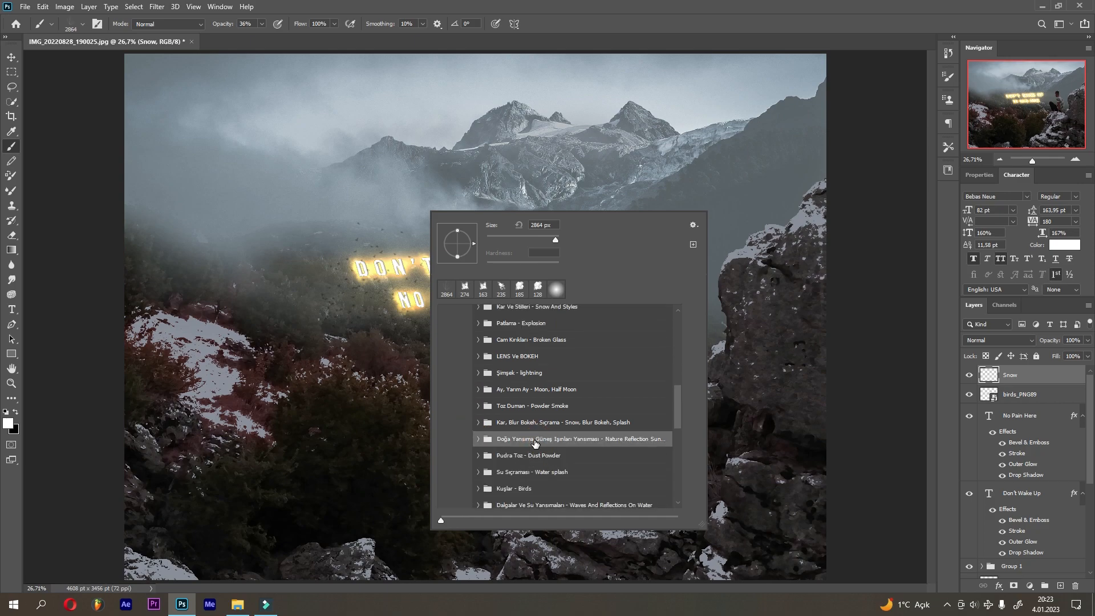
pyautogui.scroll(3, 523, 372)
pyautogui.click(522, 352)
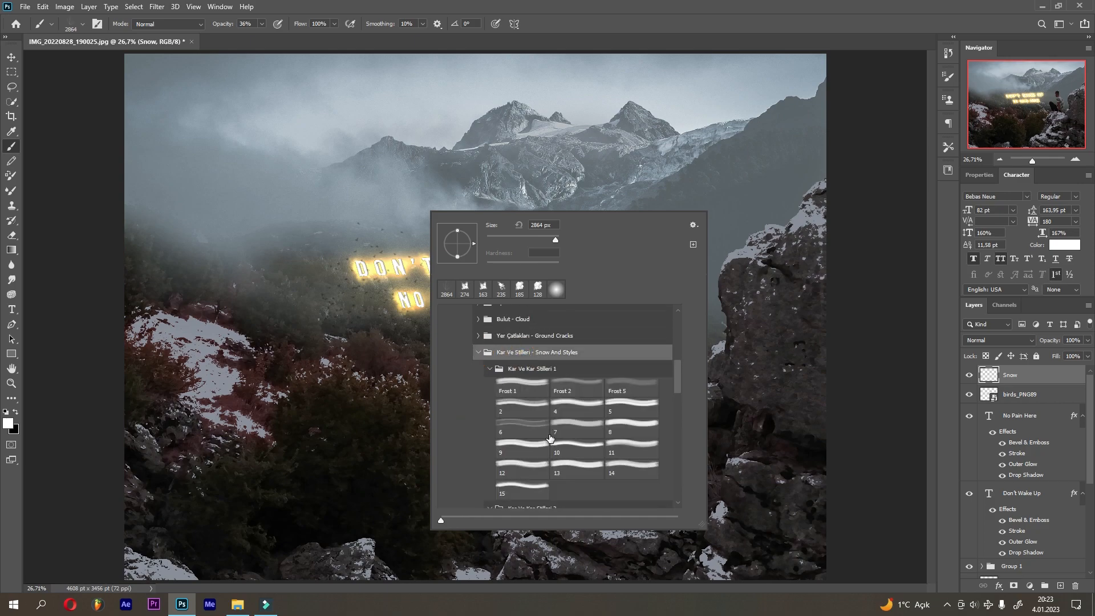
pyautogui.scroll(-5, 547, 438)
pyautogui.click(503, 377)
pyautogui.click(633, 35)
pyautogui.moveTo(224, 24); pyautogui.dragTo(391, 24)
# Step: Try stamping snow over the whole image with the brush enlarged to 5000 px, and undo the stamp
pyautogui.press(']')
pyautogui.press(']')
pyautogui.press(']')
pyautogui.press(']')
pyautogui.press(']')
pyautogui.click(460, 319)
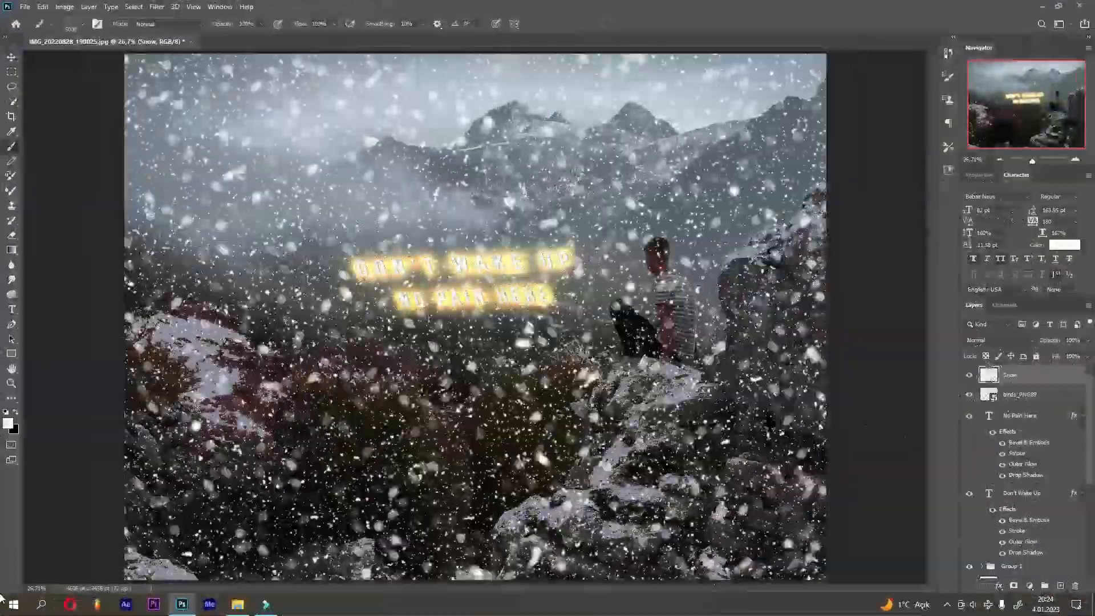
pyautogui.hotkey('ctrl', 'z')
# Step: Stamp white snowflakes across the whole image on the Snow layer with a different 5000 px snow brush
pyautogui.rightClick(436, 259)
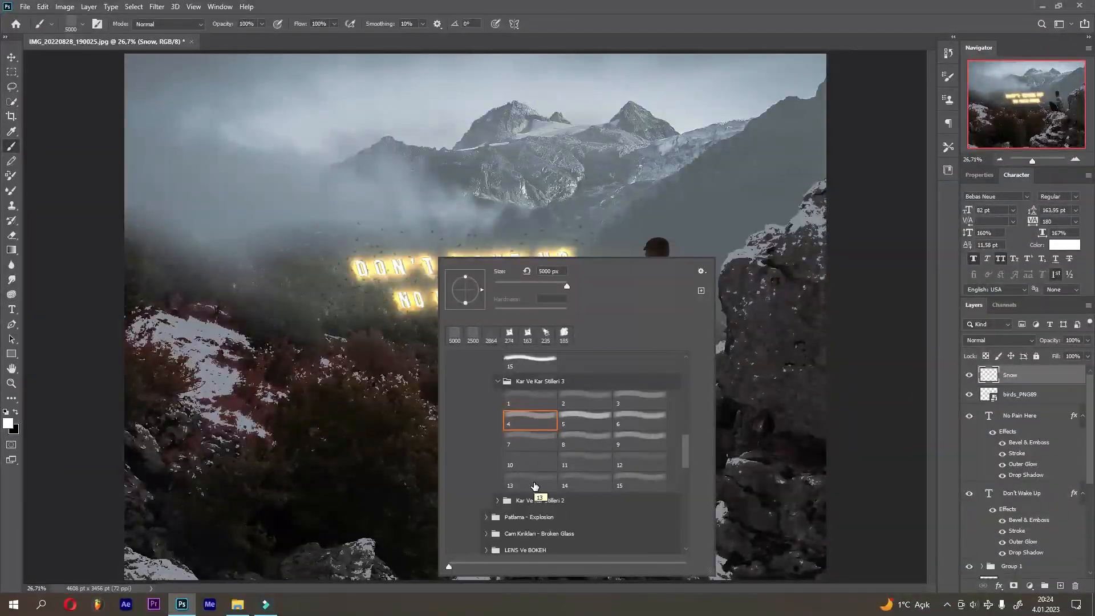
pyautogui.click(762, 19)
pyautogui.moveTo(469, 273); pyautogui.dragTo(764, 306)
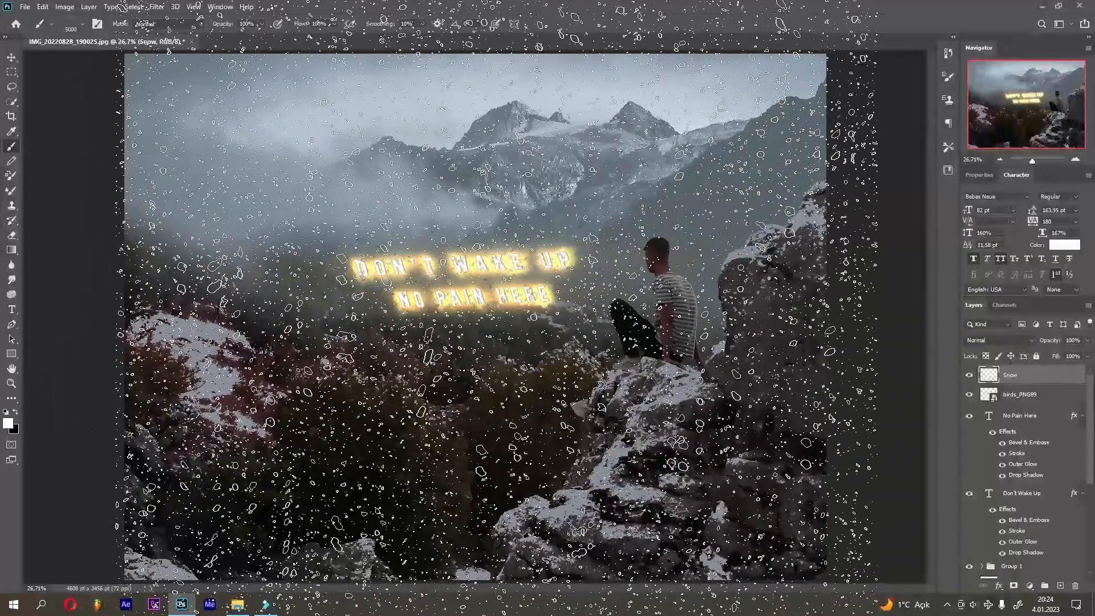
pyautogui.click(479, 301)
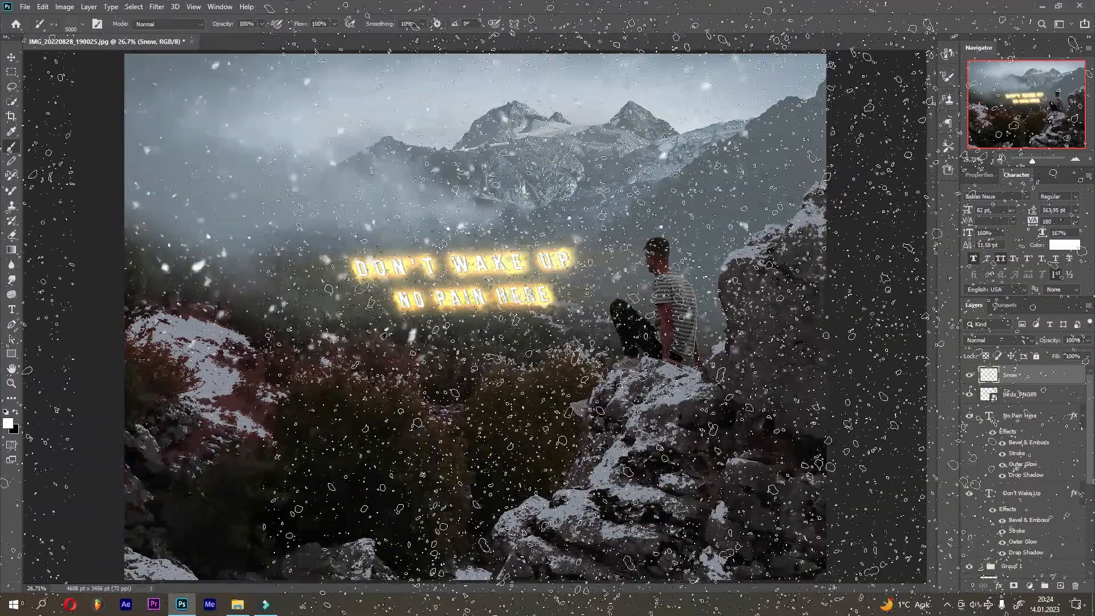
pyautogui.click(11, 57)
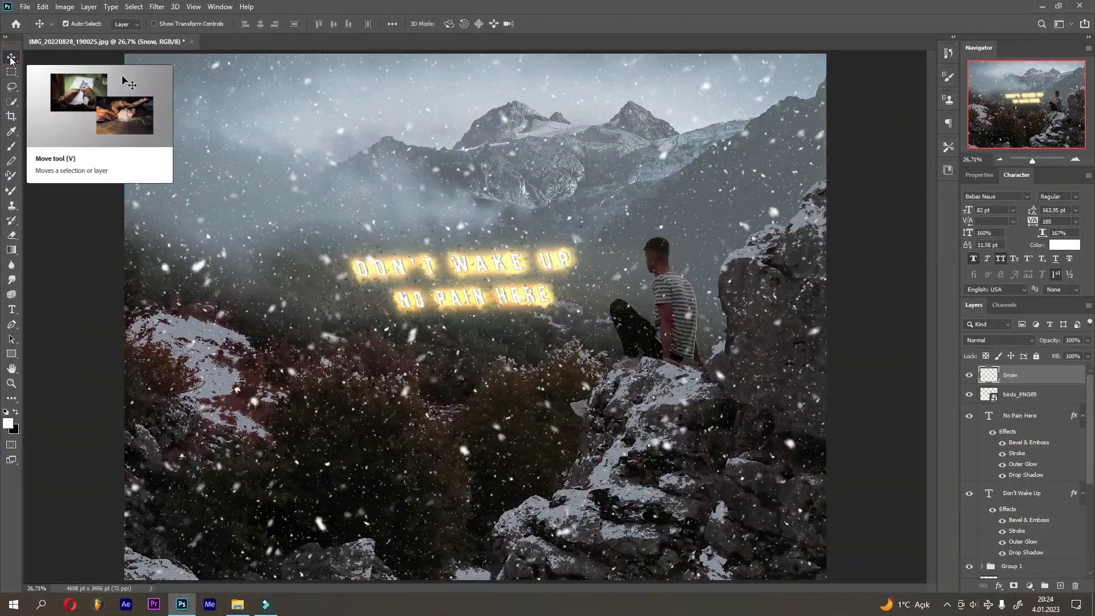
pyautogui.click(11, 146)
pyautogui.rightClick(406, 246)
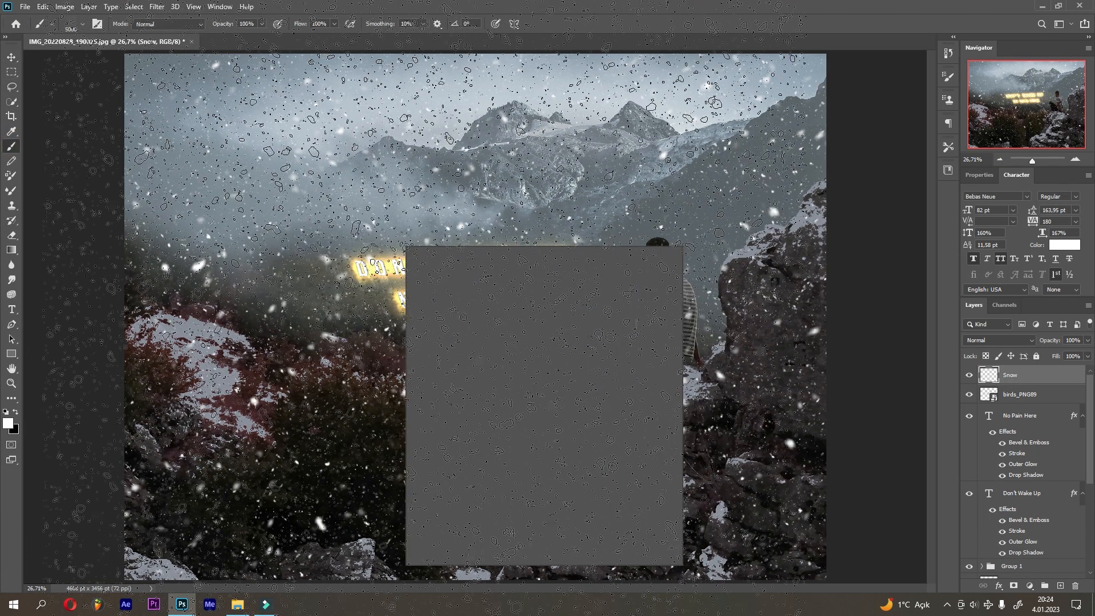
pyautogui.scroll(1, 550, 437)
pyautogui.click(551, 387)
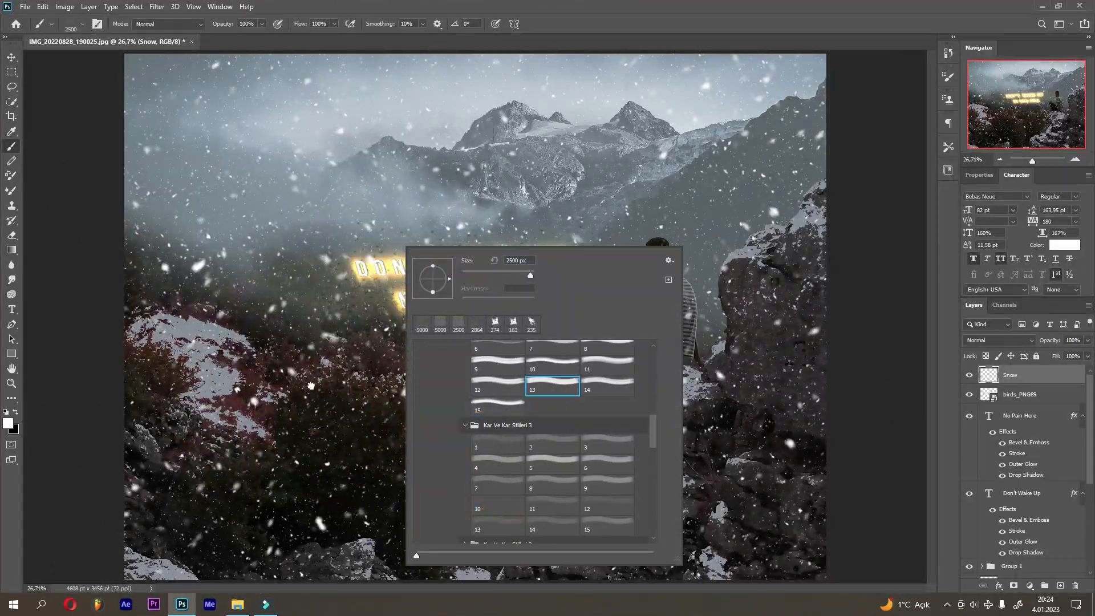
pyautogui.click(498, 526)
pyautogui.click(582, 13)
pyautogui.click(11, 57)
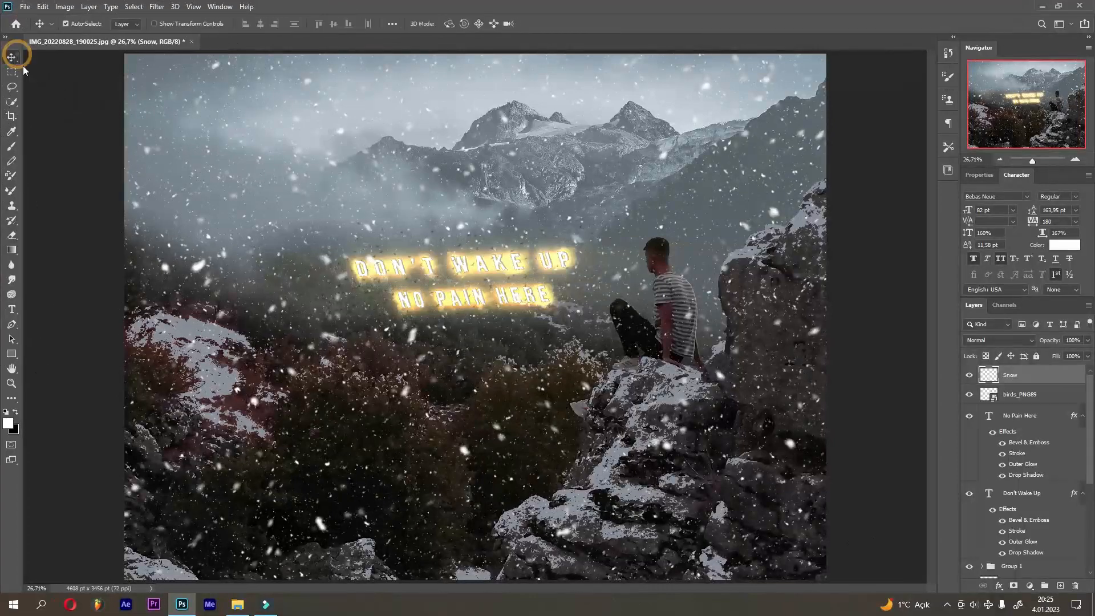
# Step: Add a layer mask to the Snow layer and make the mask active for editing
pyautogui.click(993, 378)
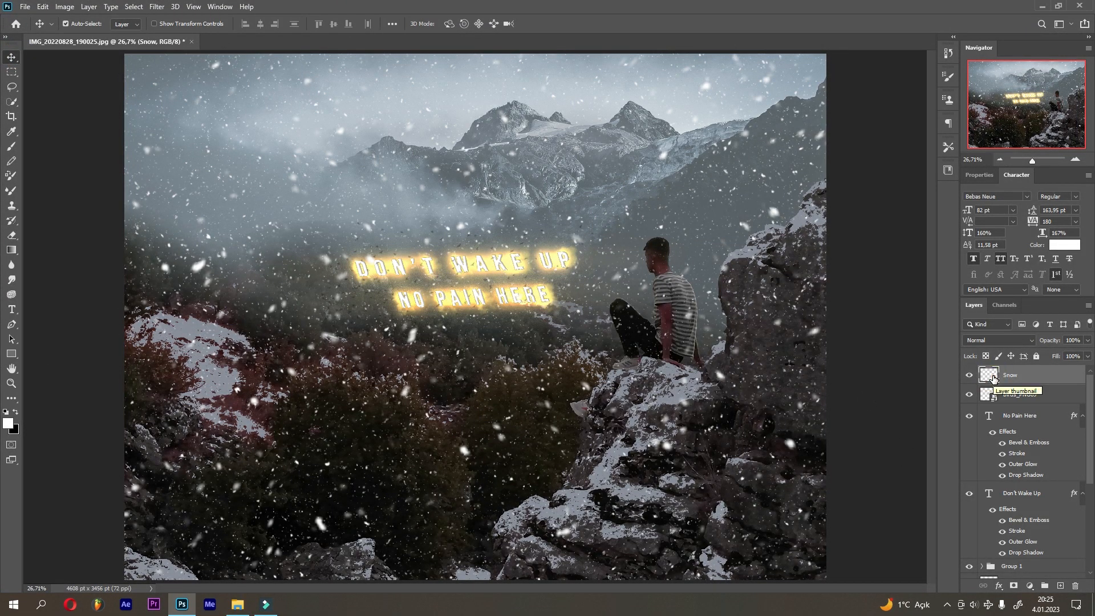
pyautogui.click(1015, 586)
pyautogui.click(1015, 375)
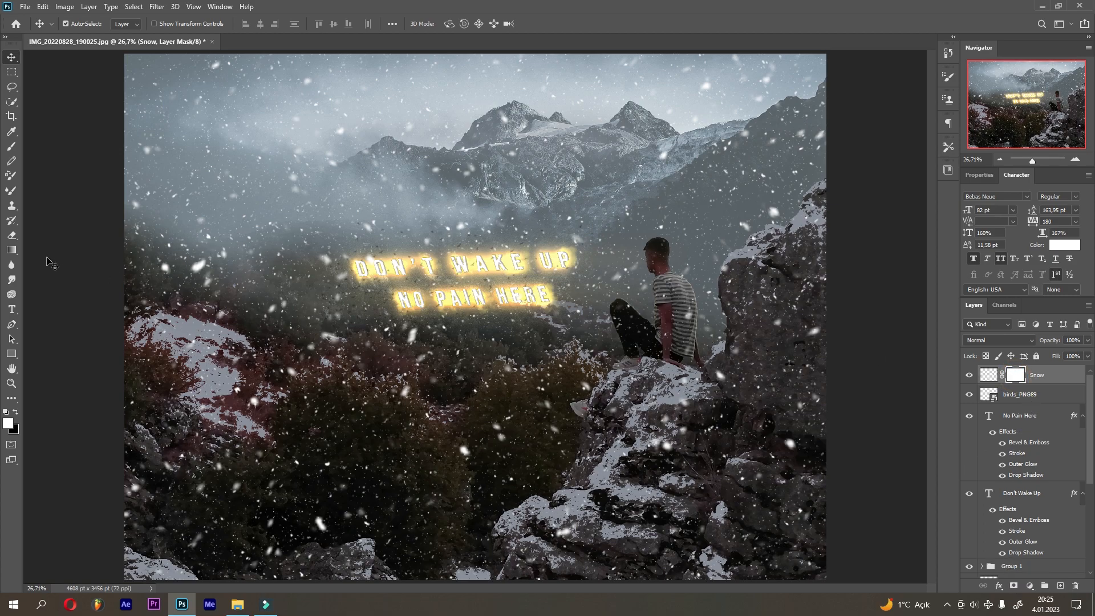
# Step: Fade the snow along the image's bottom edge with a vertical black-to-white linear gradient on the Snow layer's mask
pyautogui.click(17, 251)
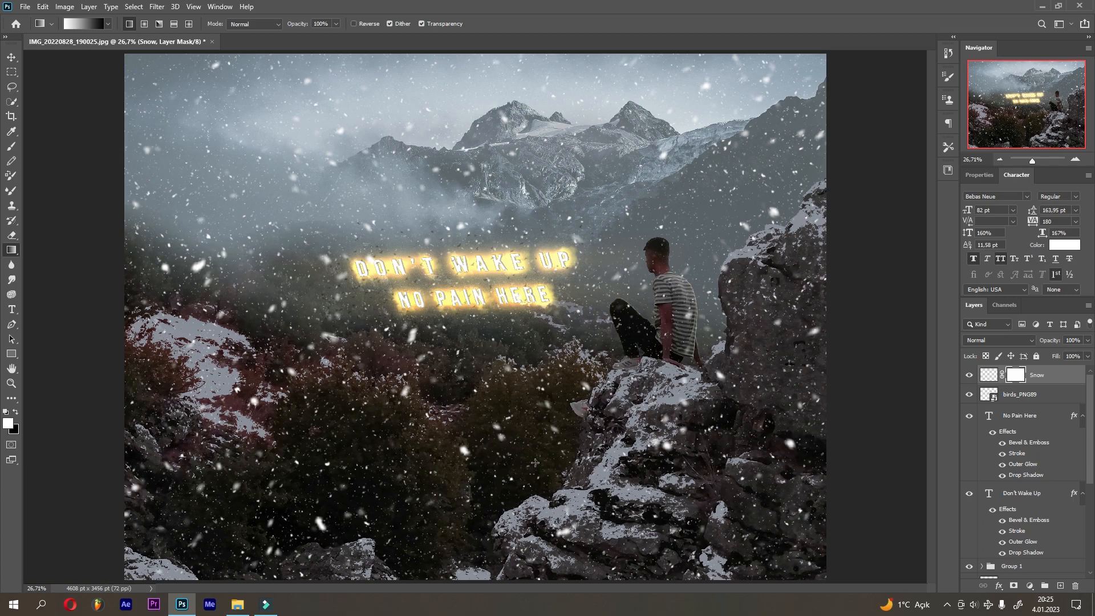
pyautogui.hotkey('ctrl', '-')
pyautogui.hotkey('ctrl', '-')
pyautogui.hotkey('ctrl', '+')
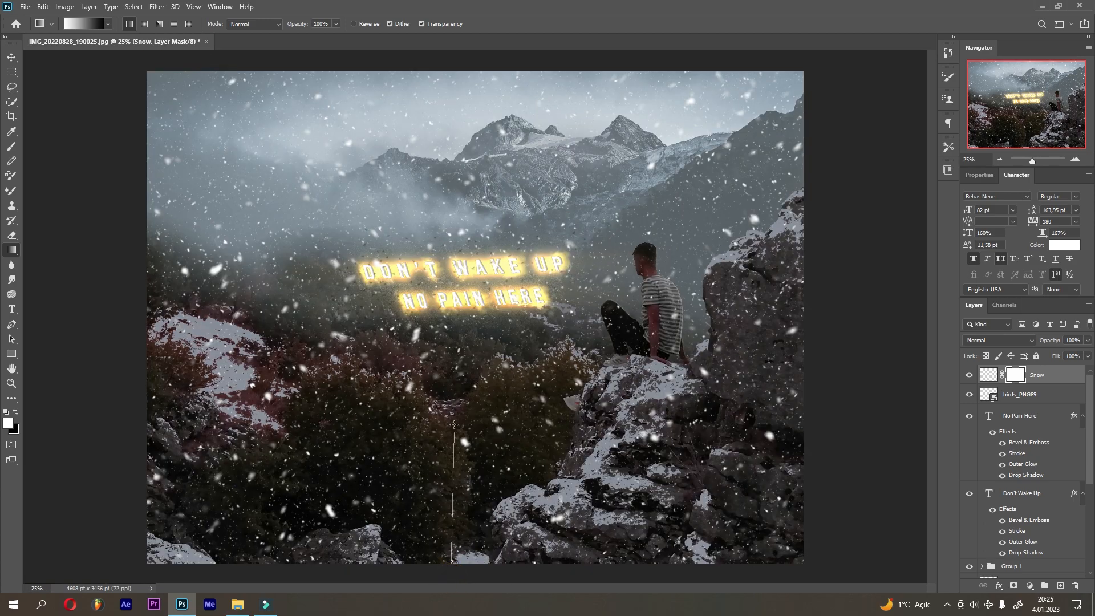
pyautogui.moveTo(451, 563); pyautogui.dragTo(451, 333)
pyautogui.hotkey('ctrl', 'z')
pyautogui.click(14, 412)
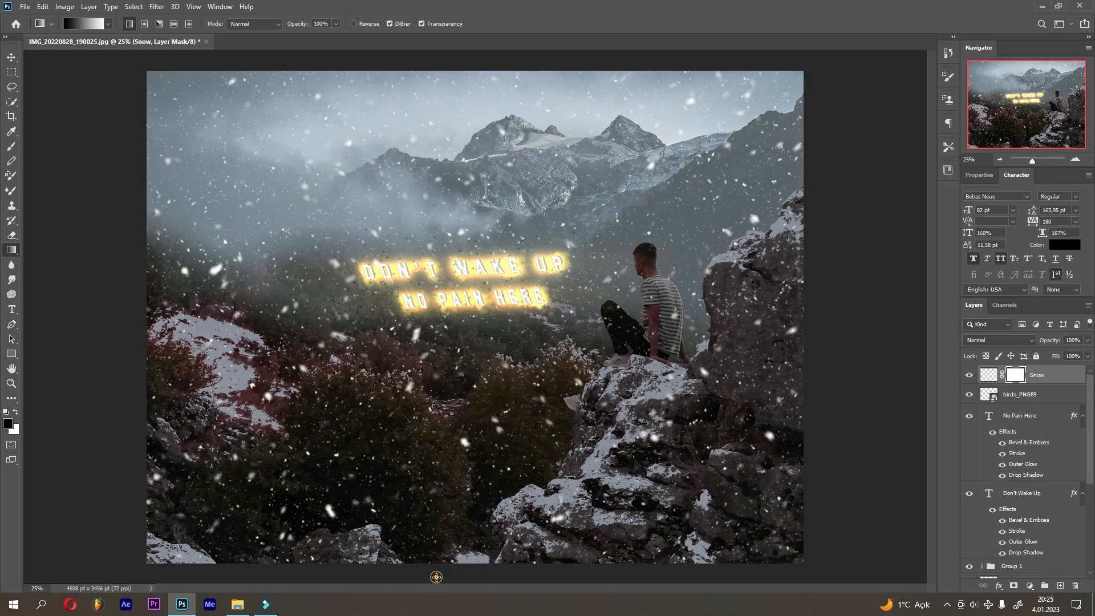
pyautogui.moveTo(454, 348); pyautogui.dragTo(454, 343)
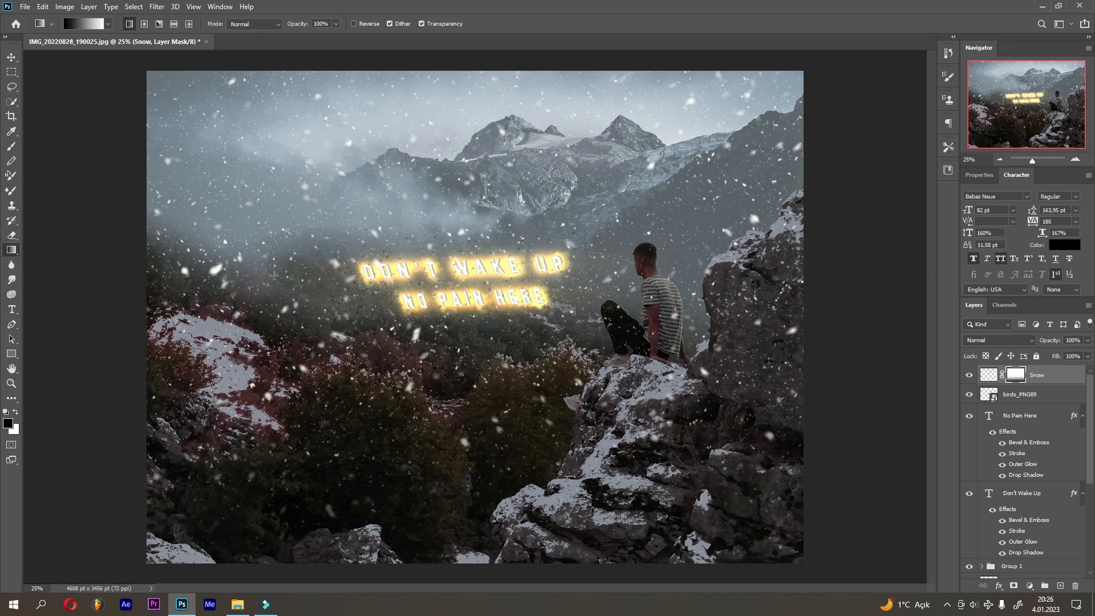
# Step: Paint black on the Snow mask with a 140 px Soft Round brush to remove snowflakes from the seated man
pyautogui.click(12, 146)
pyautogui.rightClick(570, 294)
pyautogui.scroll(2, 624, 405)
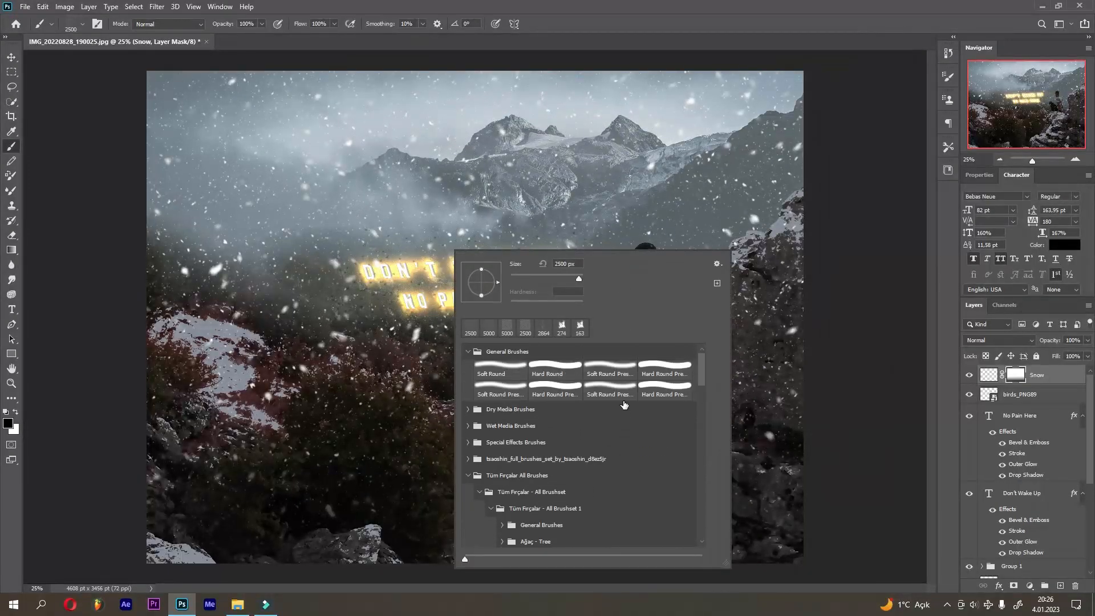
pyautogui.doubleClick(505, 369)
pyautogui.moveTo(661, 313); pyautogui.dragTo(652, 313)
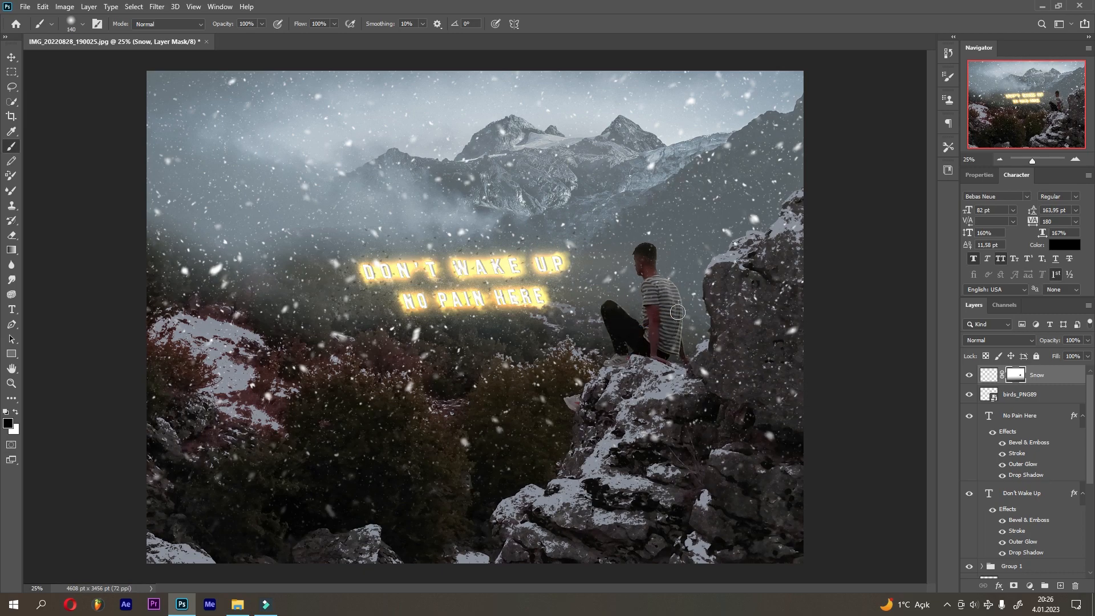
# Step: Enlarge the soft brush to 1876 px and softly reduce the snow across the scene on the mask at 9% and 21% opacity
pyautogui.click(995, 380)
pyautogui.click(1014, 376)
pyautogui.moveTo(436, 375); pyautogui.dragTo(559, 375)
pyautogui.write('9')
pyautogui.press('Return')
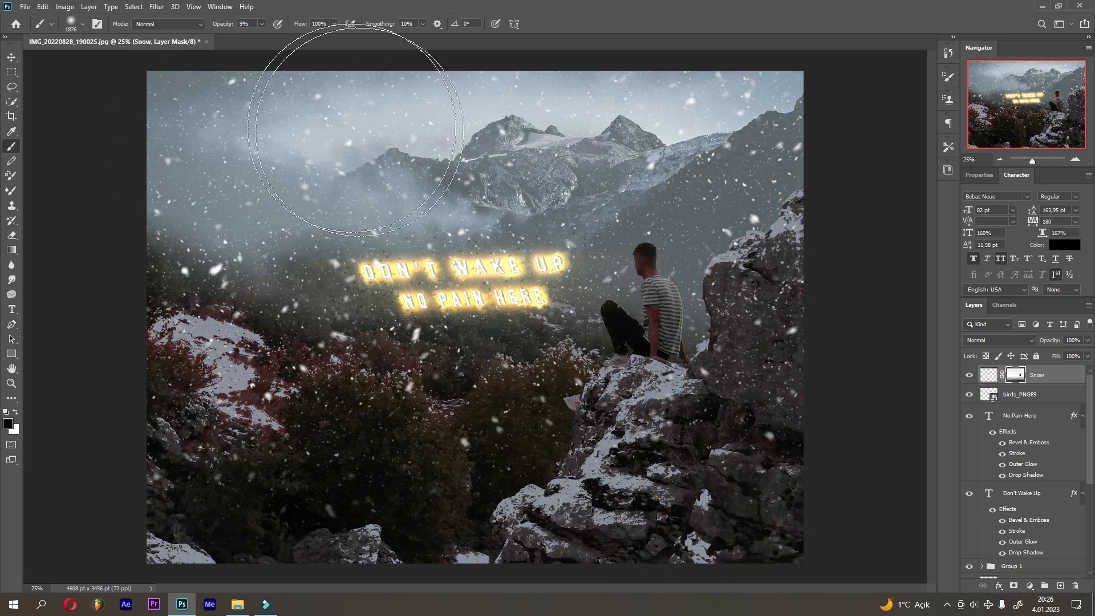
pyautogui.moveTo(226, 26); pyautogui.dragTo(226, 26)
pyautogui.moveTo(223, 265); pyautogui.dragTo(736, 277)
pyautogui.moveTo(223, 25); pyautogui.dragTo(229, 25)
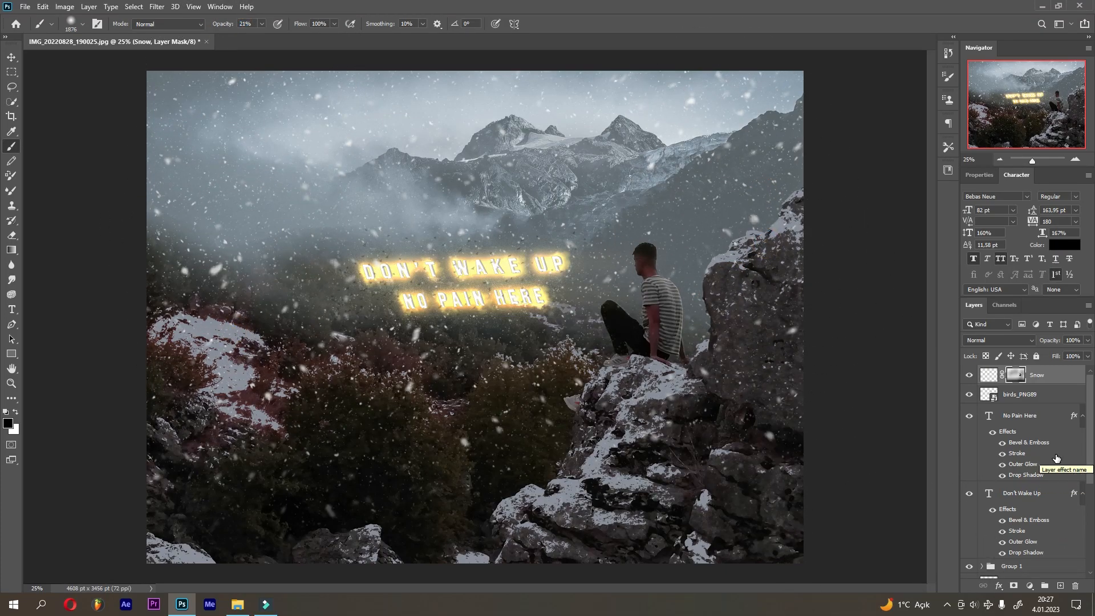
pyautogui.click(989, 380)
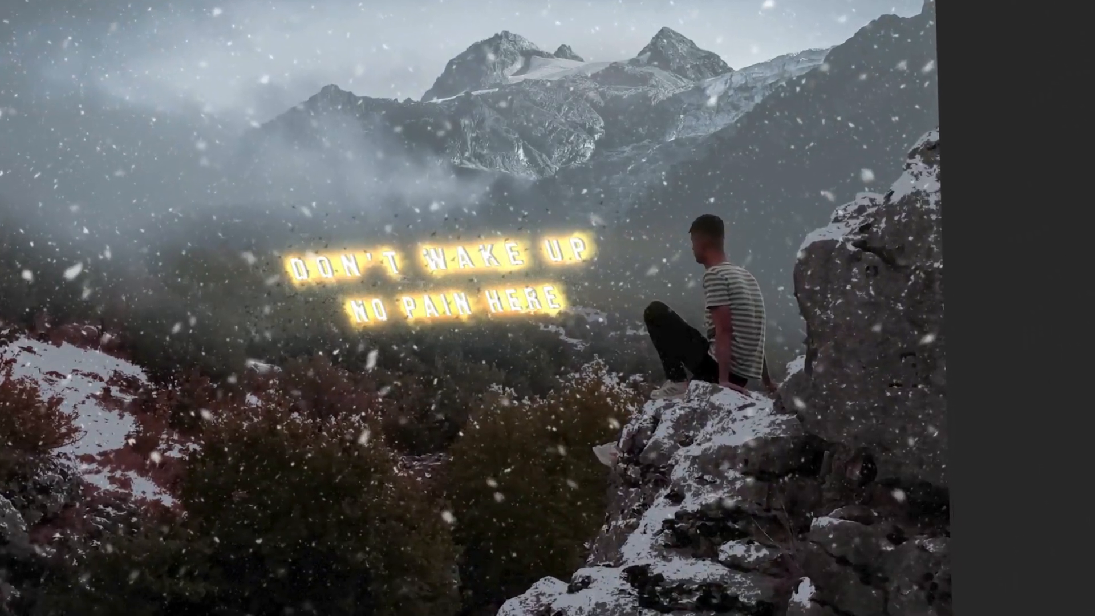